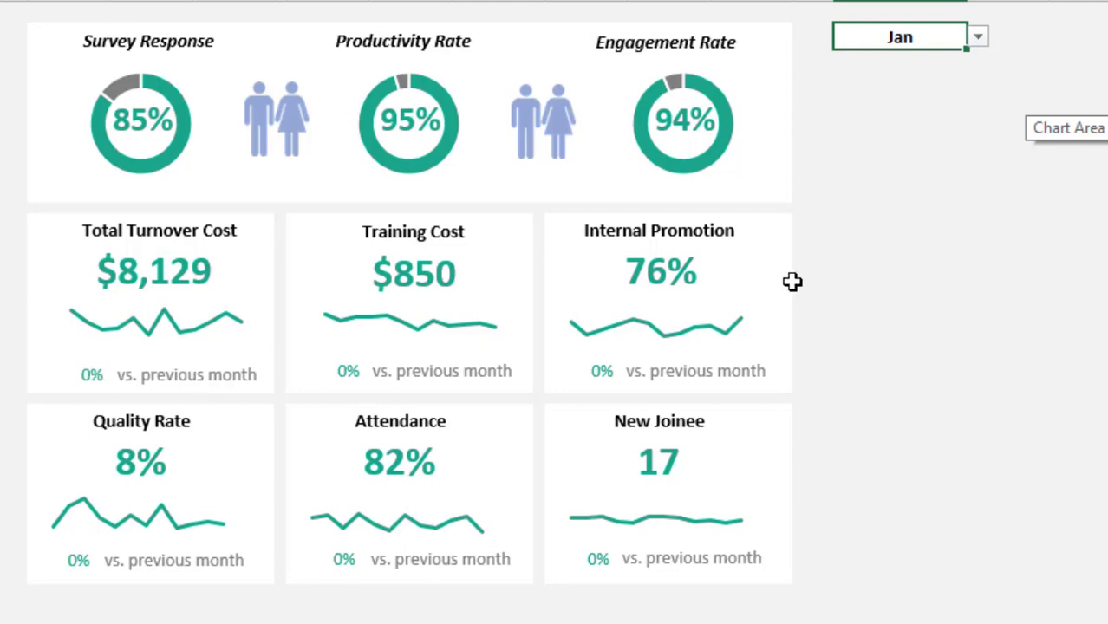
- Switch the month selector beside the finished dashboard to Feb
{"action": "left_click", "coordinate": [979, 39]}
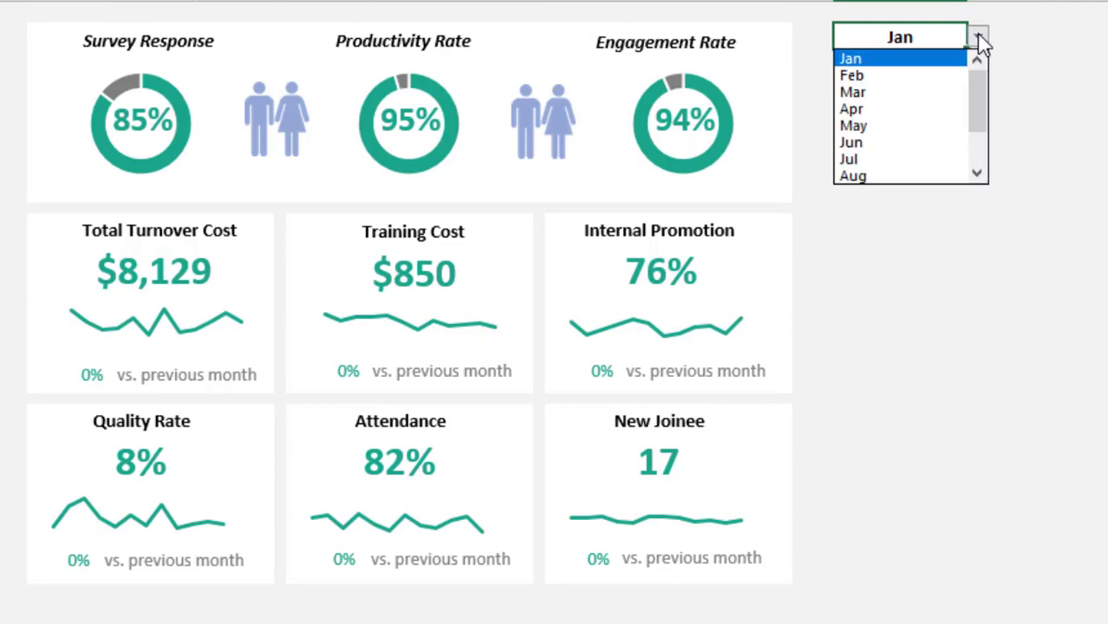
{"action": "left_click", "coordinate": [917, 78]}
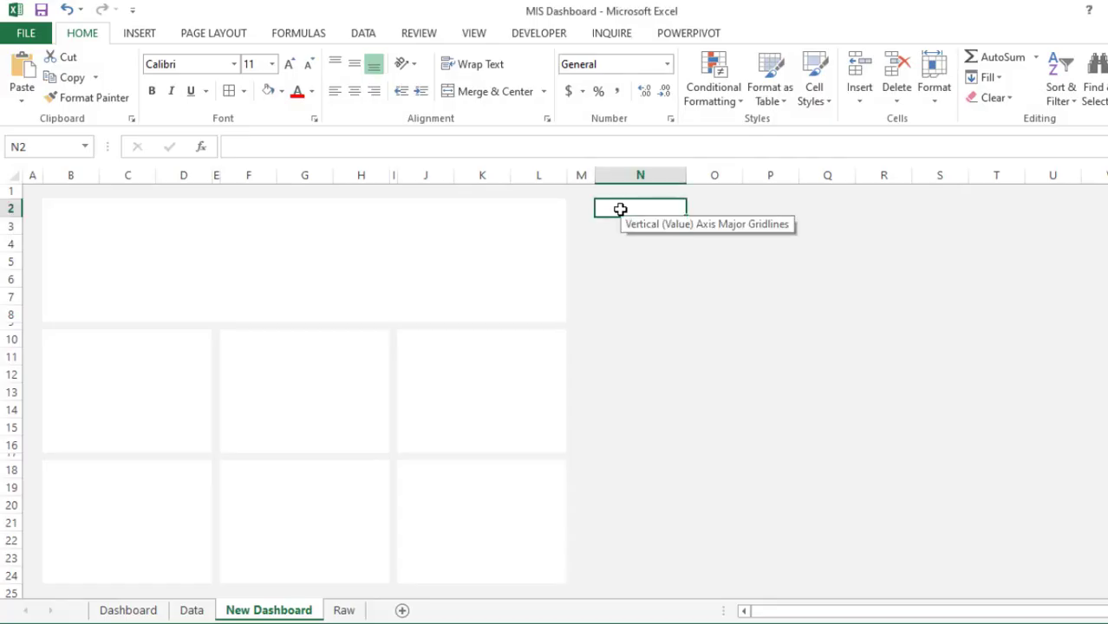
- Compare the blank New Dashboard layout with the finished Dashboard sheet, ending on New Dashboard
{"action": "left_click", "coordinate": [157, 253]}
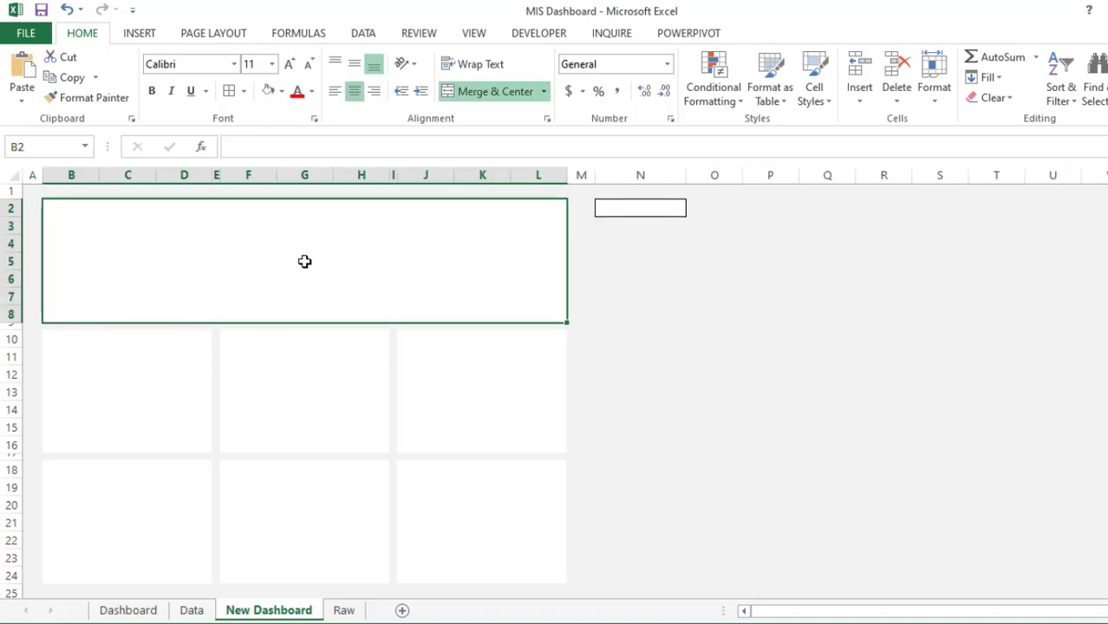
{"action": "left_click", "coordinate": [130, 610]}
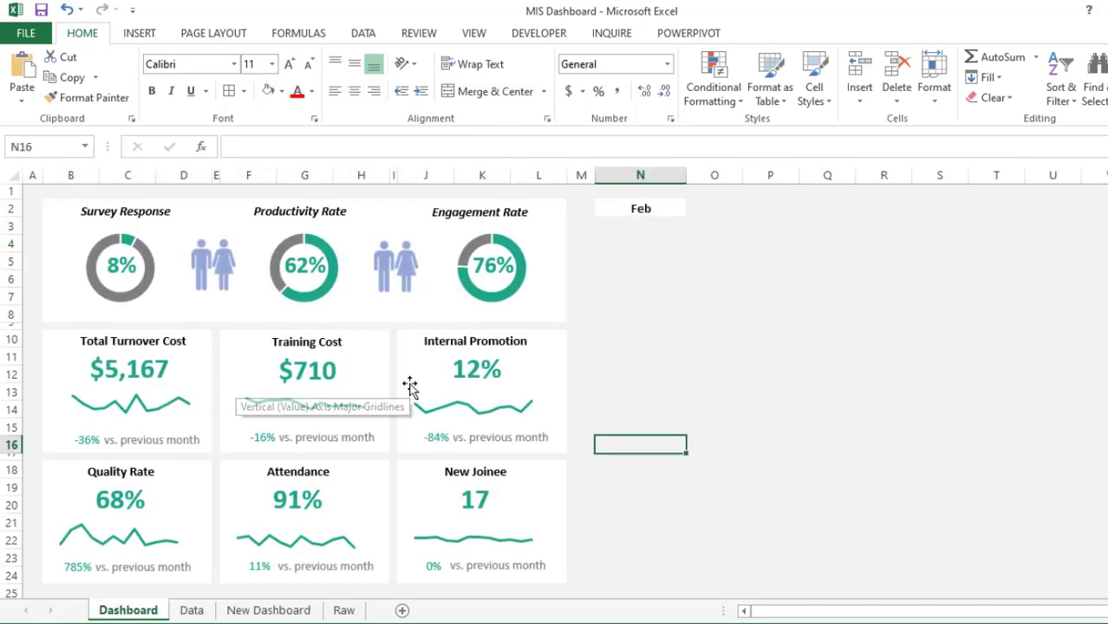
{"action": "left_click", "coordinate": [275, 612]}
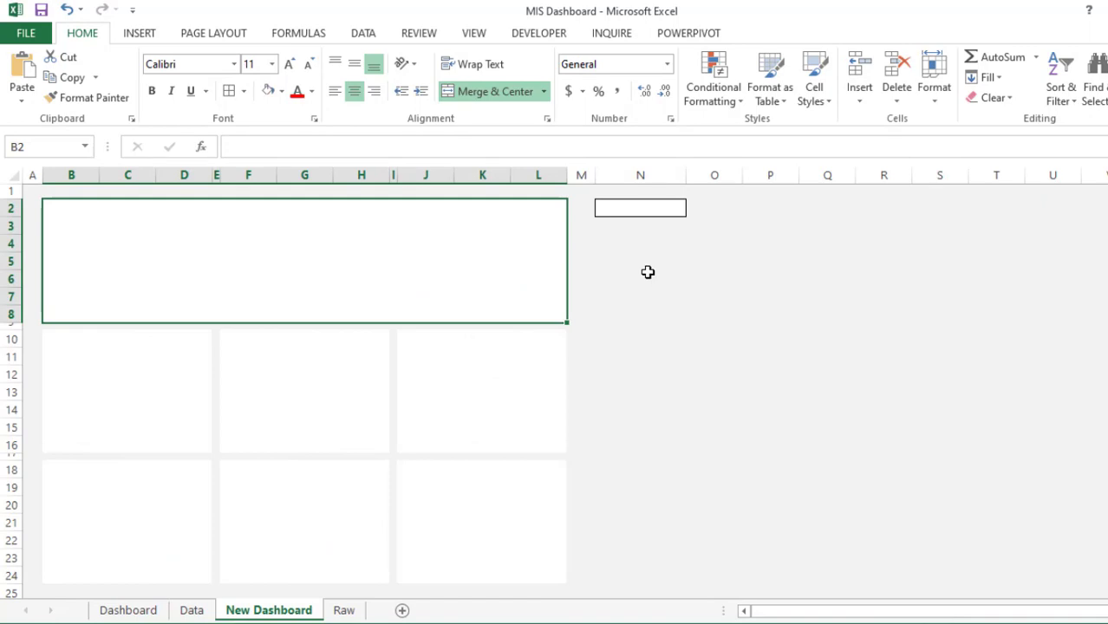
- Set up data validation for cell N2 on the New Dashboard sheet, allowing a List
{"action": "left_click", "coordinate": [646, 244]}
{"action": "key", "text": "ctrl+z"}
{"action": "left_click", "coordinate": [642, 211]}
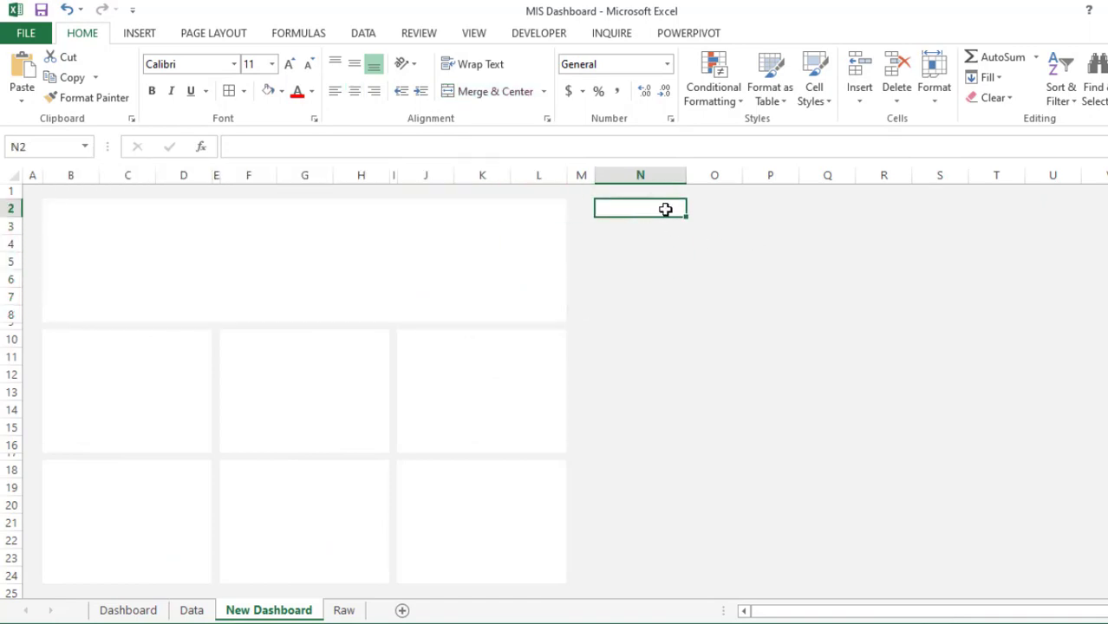
{"action": "left_click", "coordinate": [363, 33]}
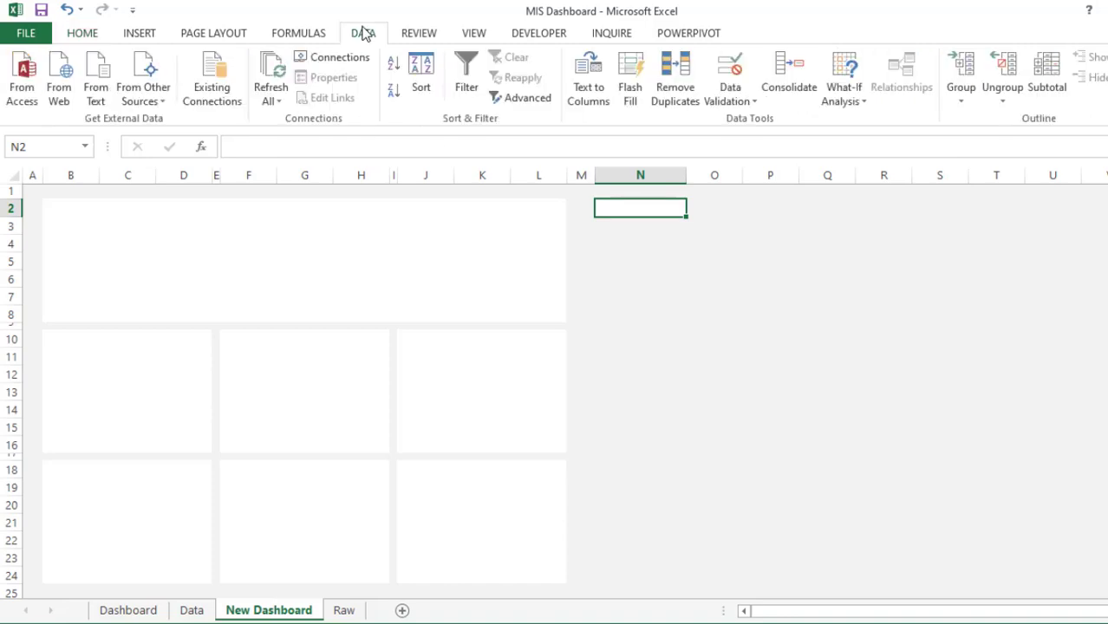
{"action": "left_click", "coordinate": [731, 97]}
{"action": "left_click", "coordinate": [745, 121]}
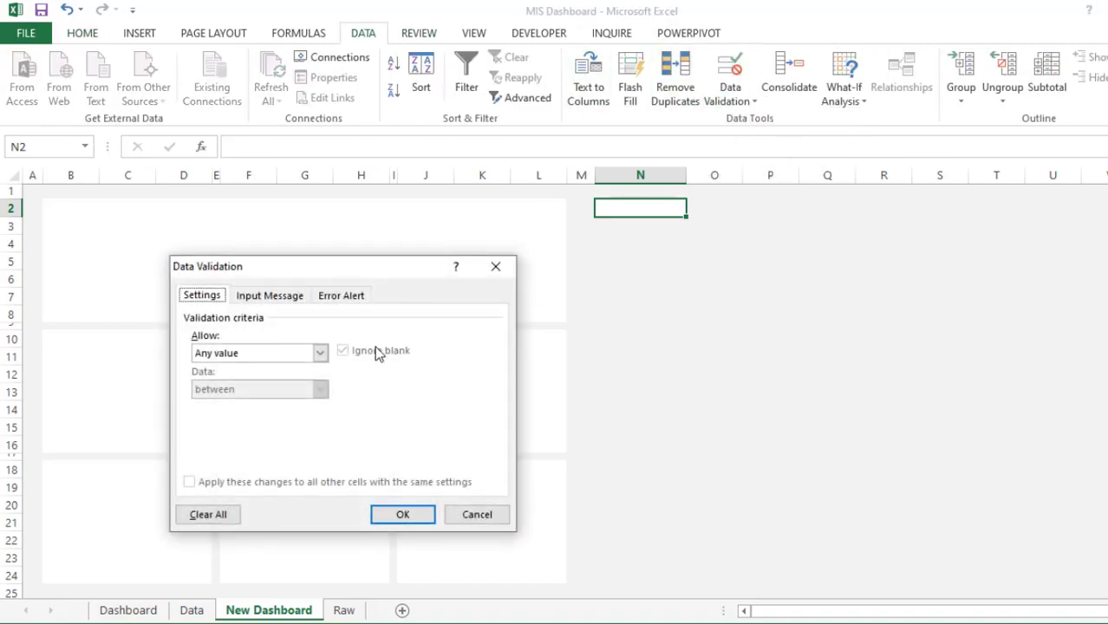
{"action": "left_click", "coordinate": [320, 353]}
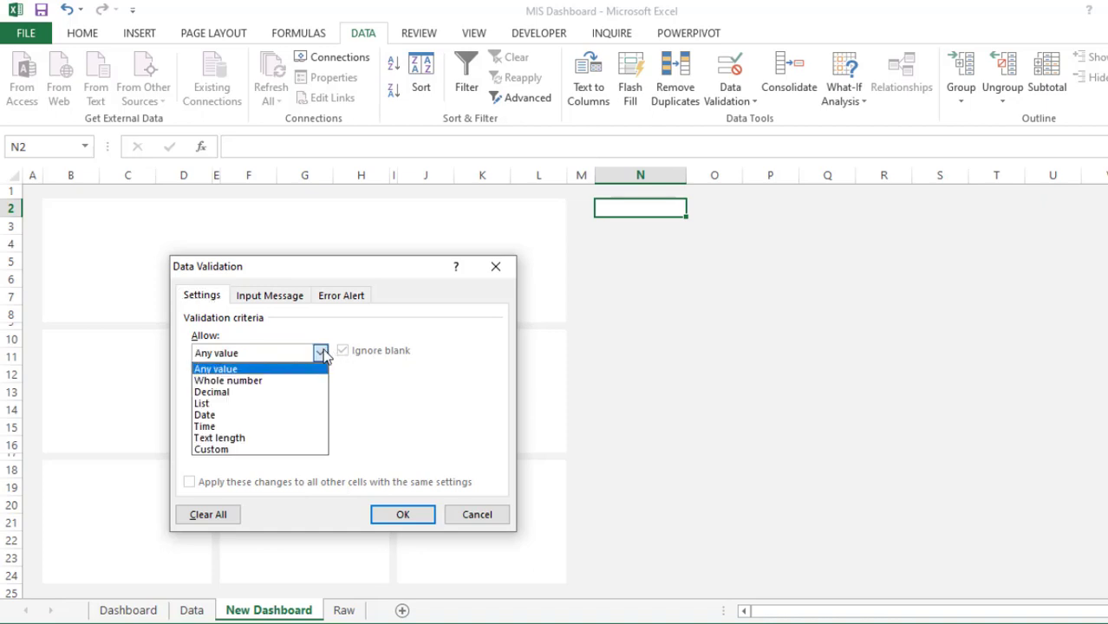
{"action": "left_click", "coordinate": [249, 404]}
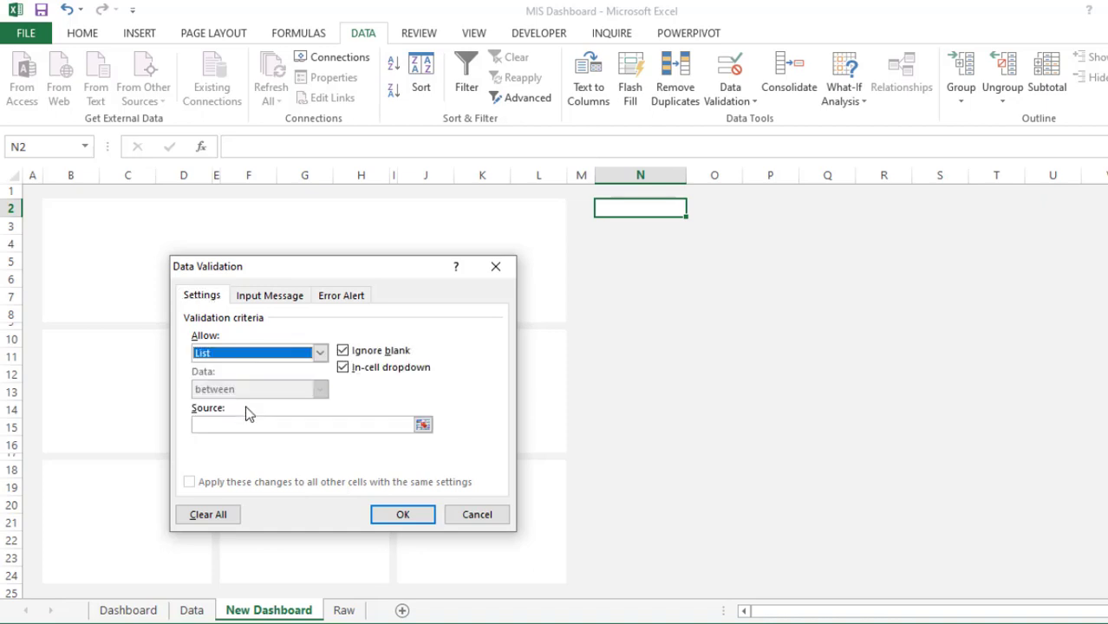
- Use the month headers C2:N2 on the Raw sheet as the list source and apply the validation
{"action": "left_click", "coordinate": [422, 425]}
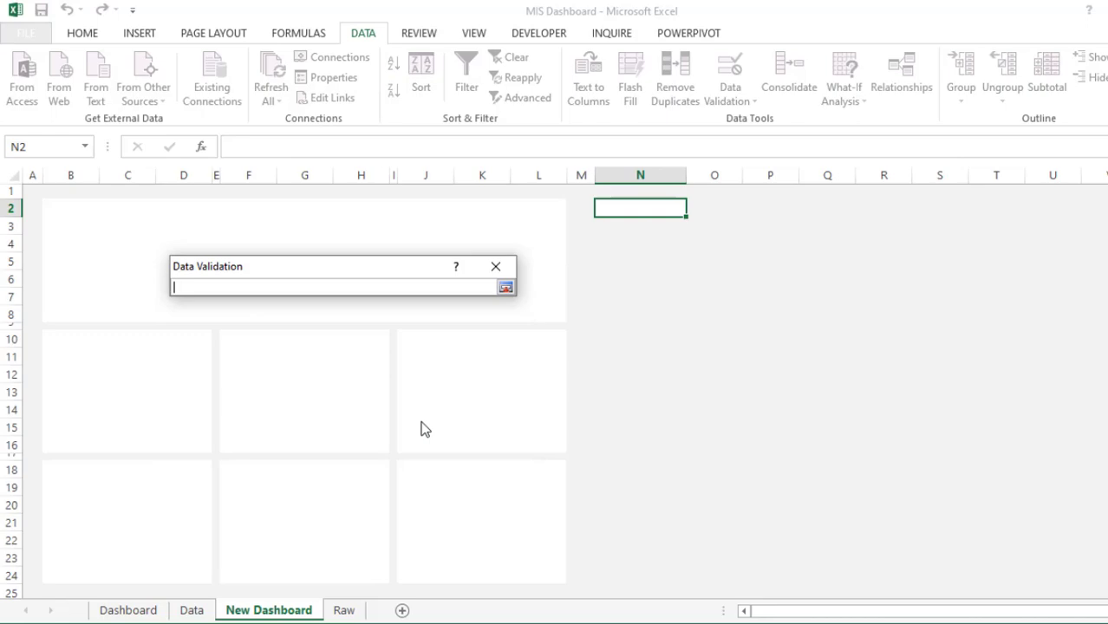
{"action": "left_click", "coordinate": [344, 611]}
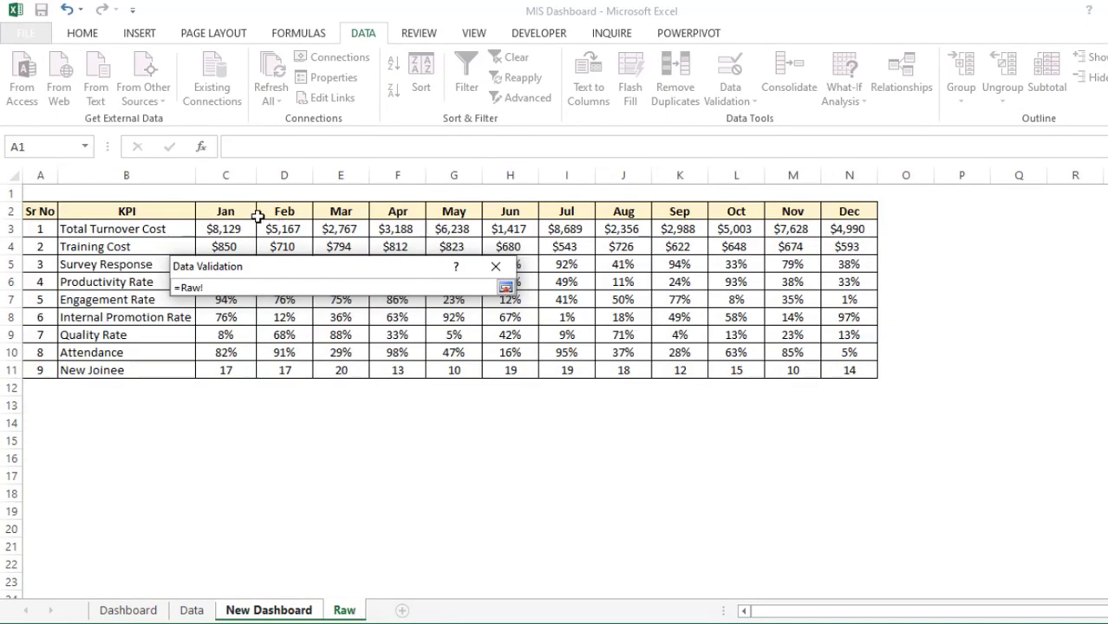
{"action": "left_click_drag", "start_coordinate": [227, 213], "coordinate": [845, 211]}
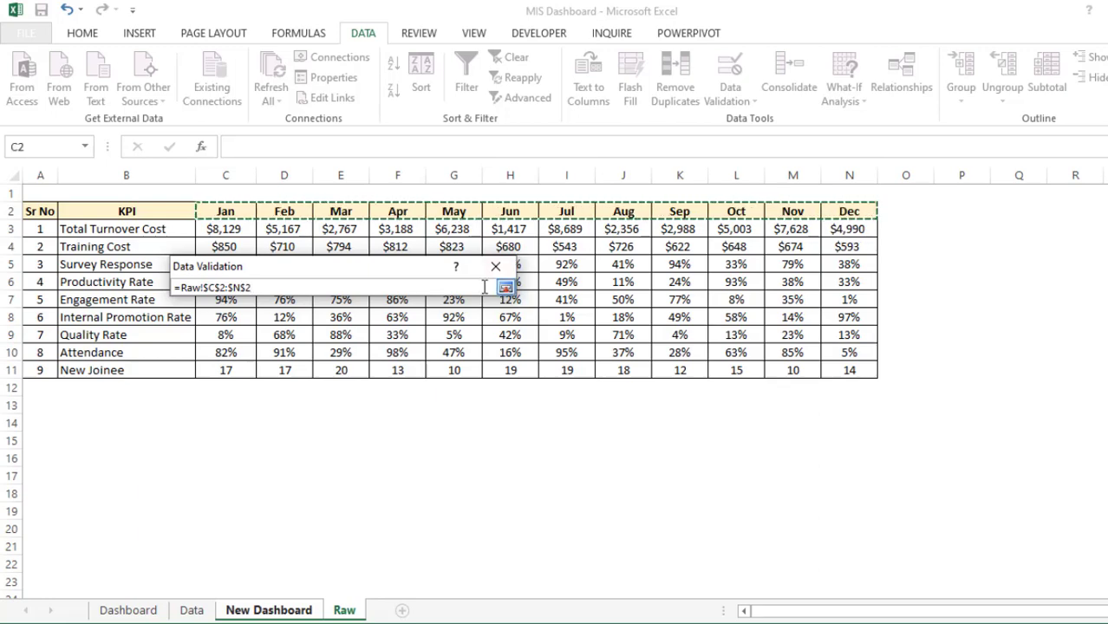
{"action": "left_click", "coordinate": [505, 287]}
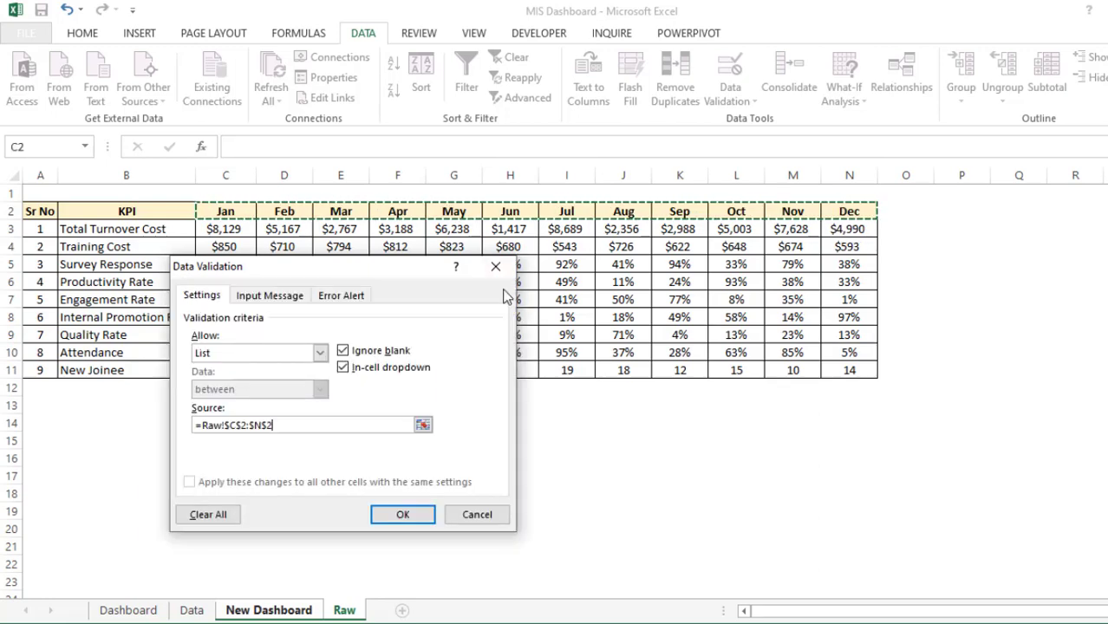
{"action": "left_click", "coordinate": [417, 523]}
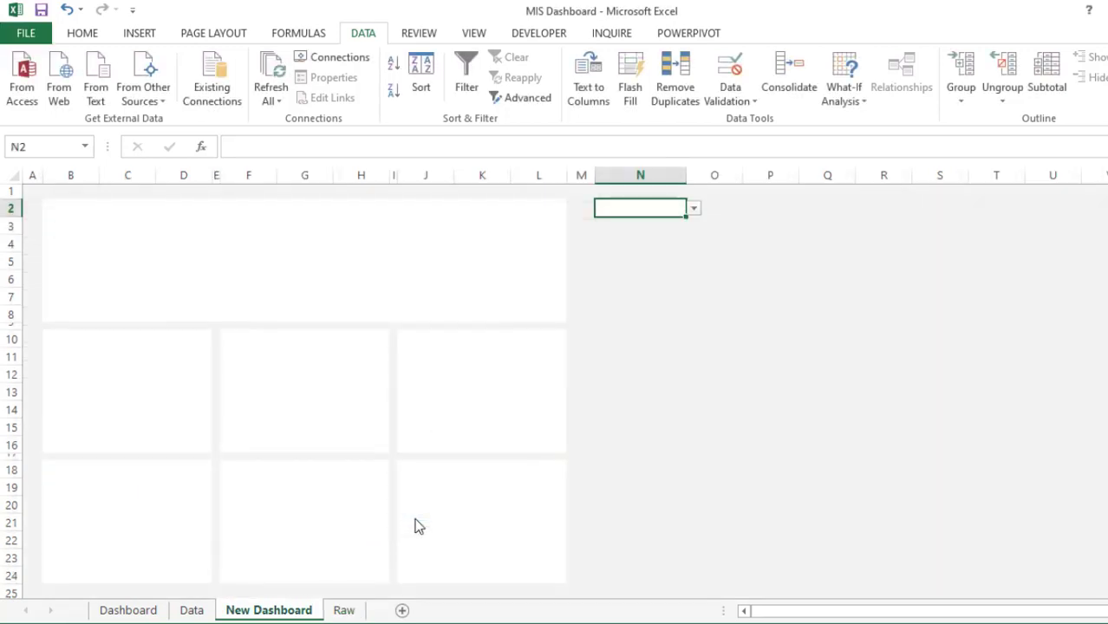
- Choose Jan from the month list in cell N2 of New Dashboard
{"action": "left_click", "coordinate": [694, 209]}
{"action": "left_click", "coordinate": [663, 225]}
{"action": "left_click", "coordinate": [635, 241]}
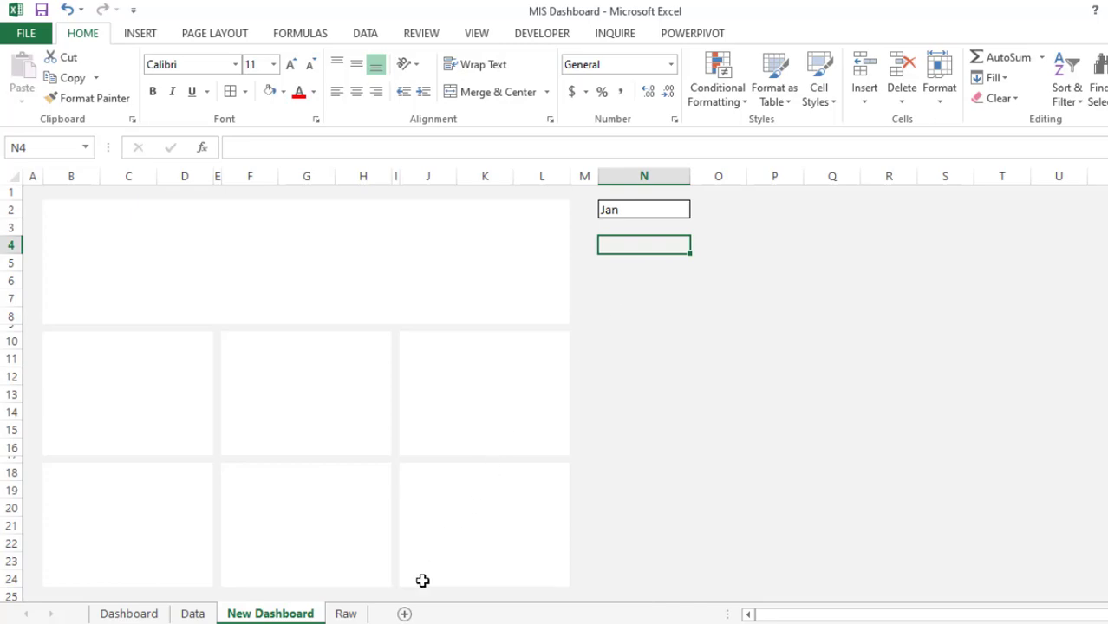
- Link cell P1 on the Raw sheet to the selected month in cell N2 of New Dashboard
{"action": "left_click", "coordinate": [345, 614]}
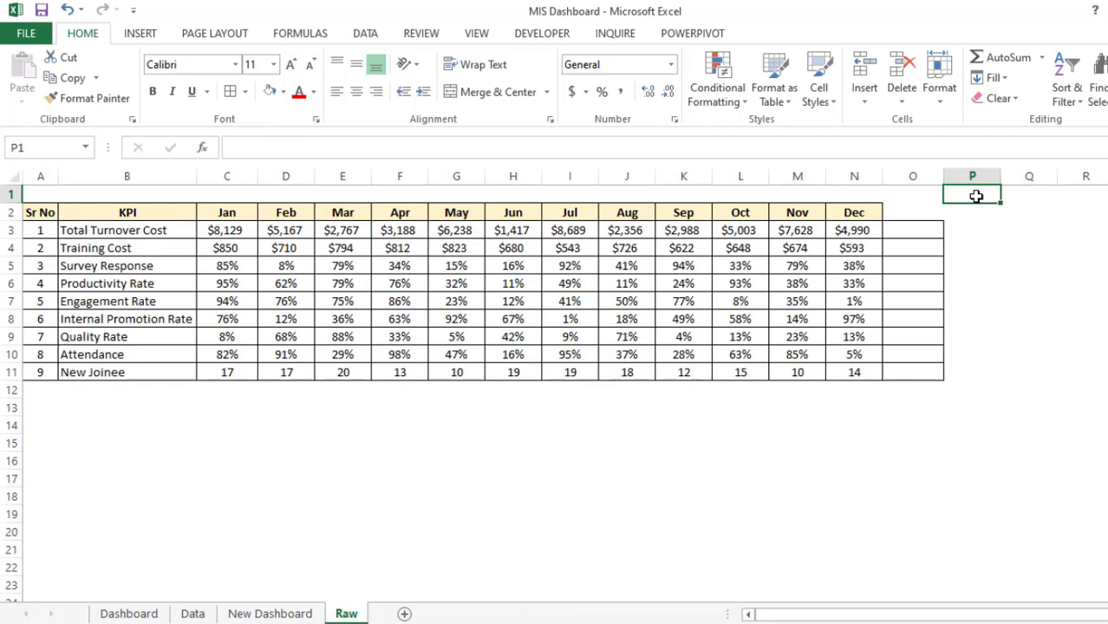
{"action": "type", "text": "="}
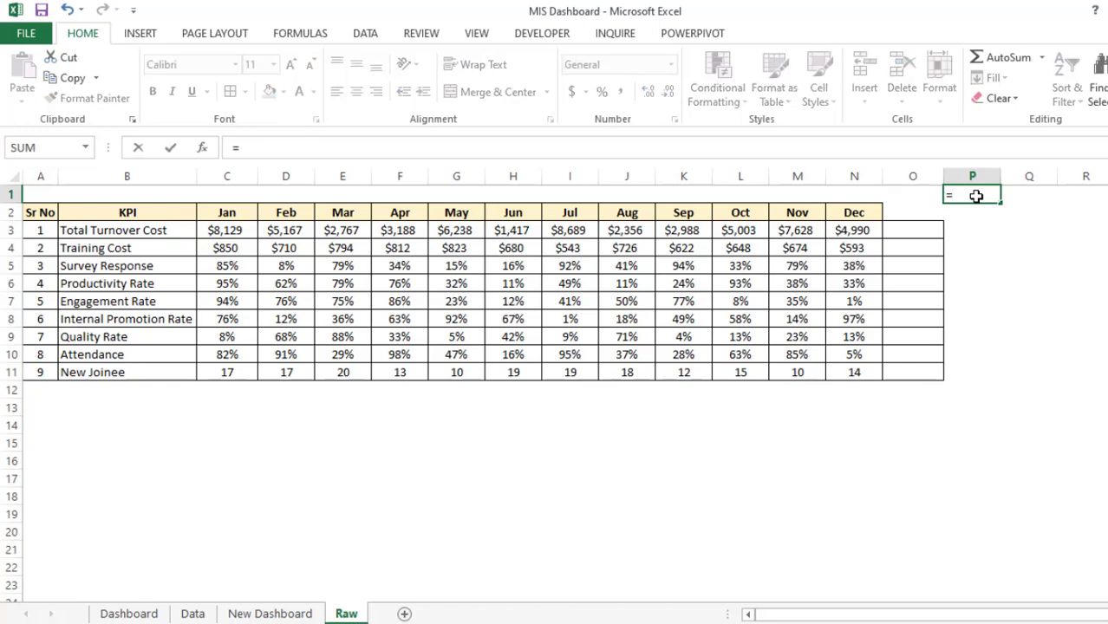
{"action": "left_click", "coordinate": [254, 616]}
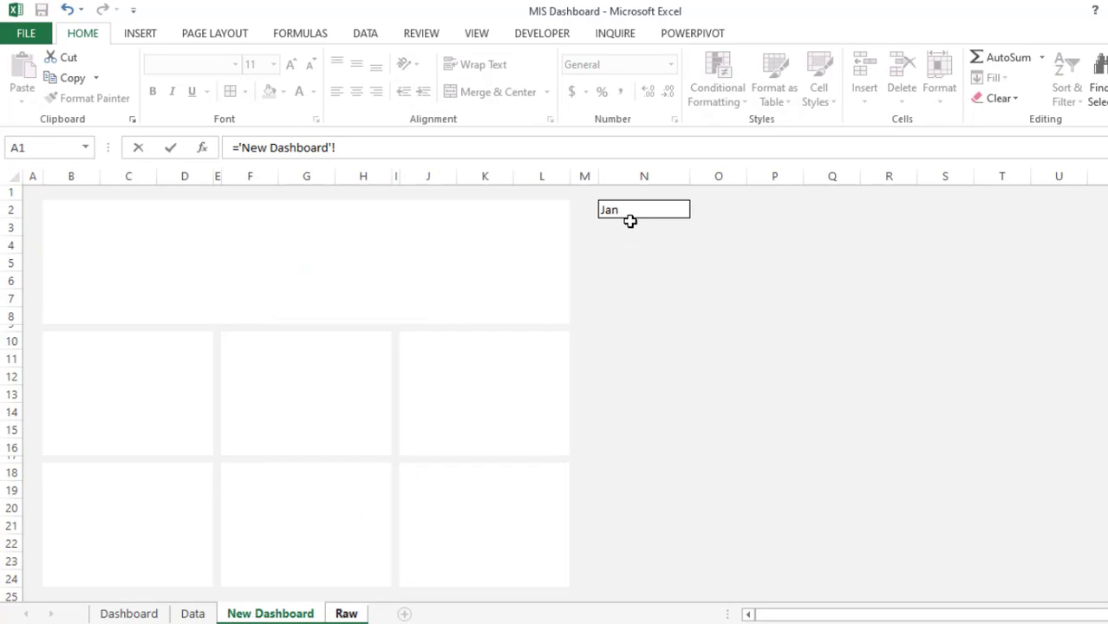
{"action": "left_click", "coordinate": [629, 212]}
{"action": "key", "text": "Return"}
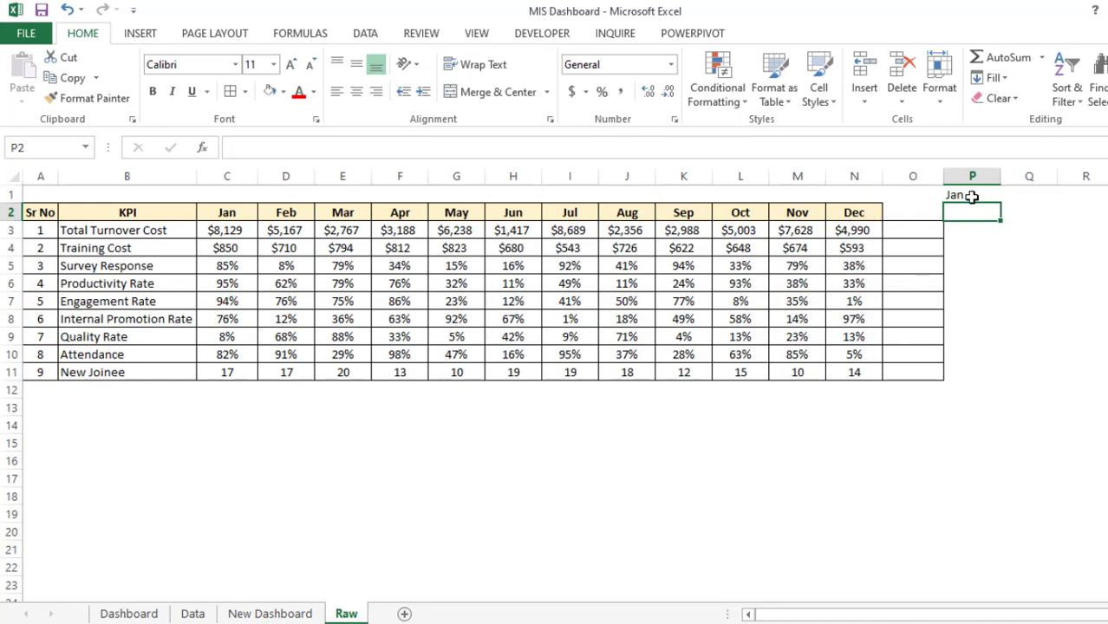
- Start an INDEX formula in cell O3 of the Raw sheet with the Total Turnover Cost values C3:N3 as its array
{"action": "left_click", "coordinate": [914, 228]}
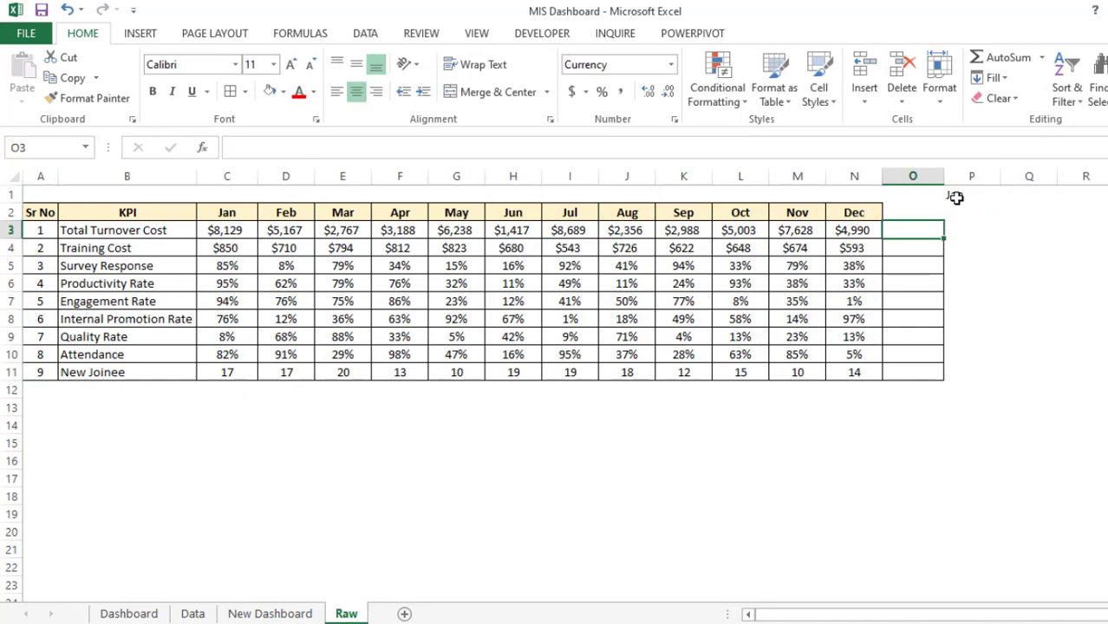
{"action": "left_click_drag", "start_coordinate": [908, 230], "coordinate": [908, 390]}
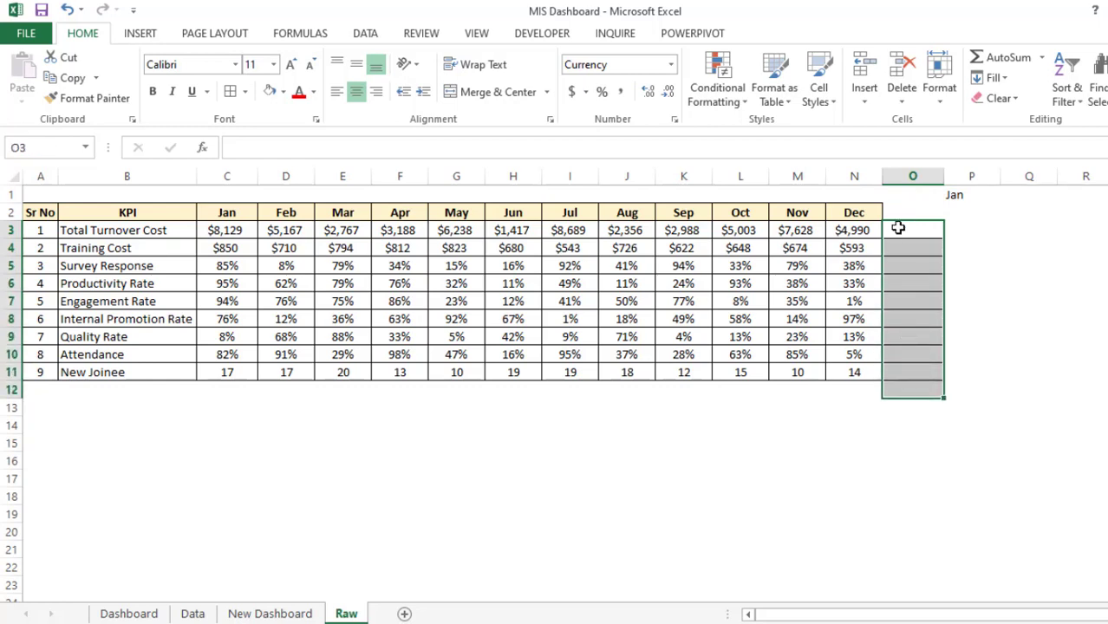
{"action": "left_click", "coordinate": [908, 228]}
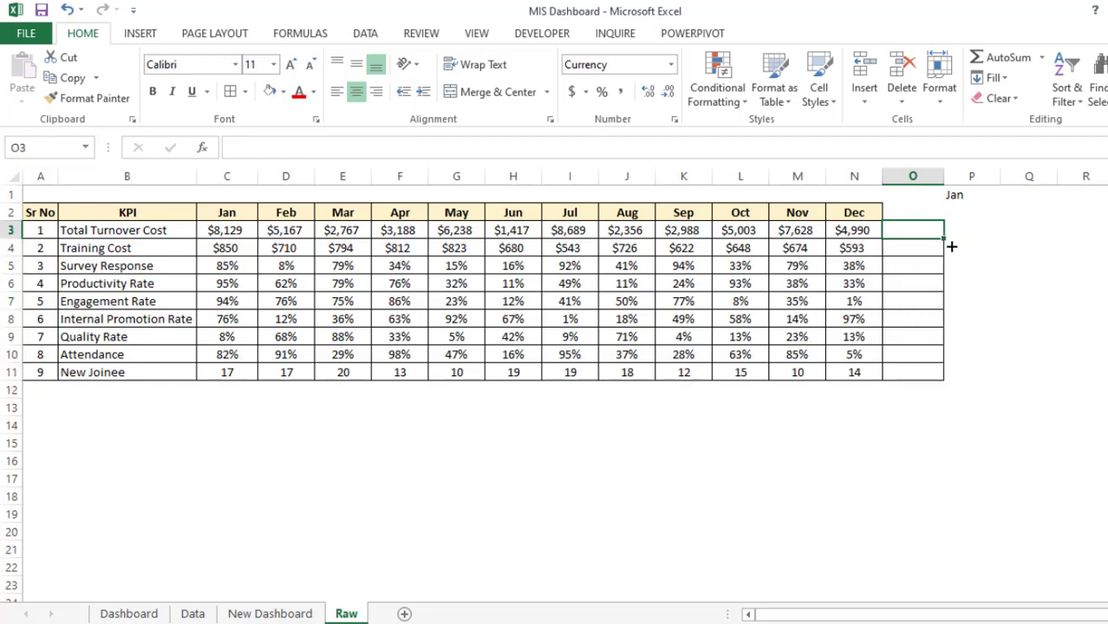
{"action": "type", "text": "="}
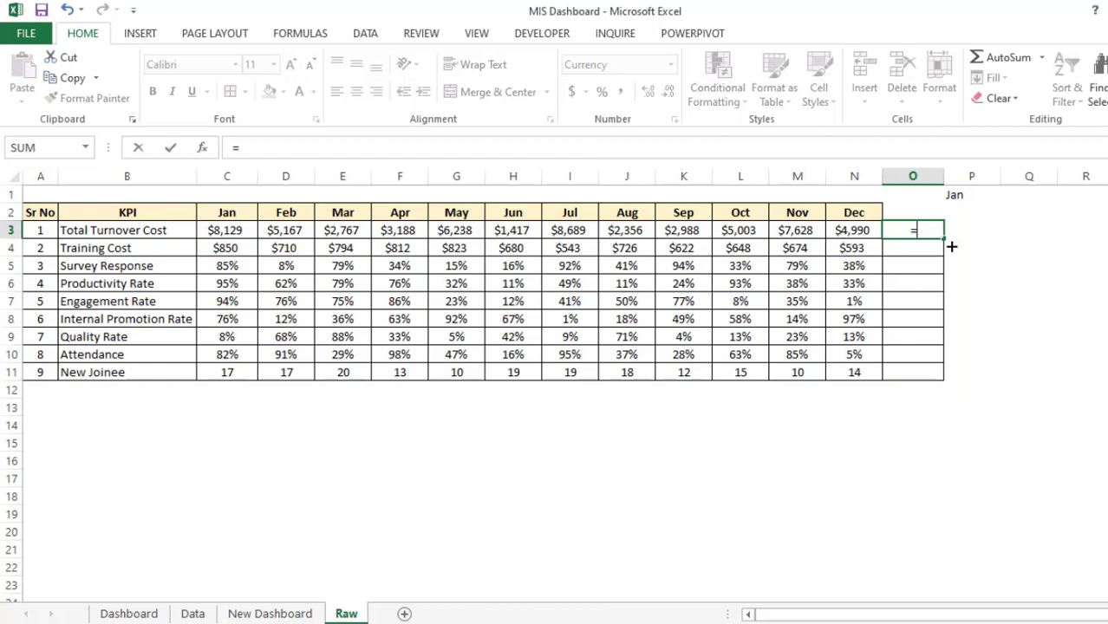
{"action": "type", "text": "in"}
{"action": "key", "text": "Tab"}
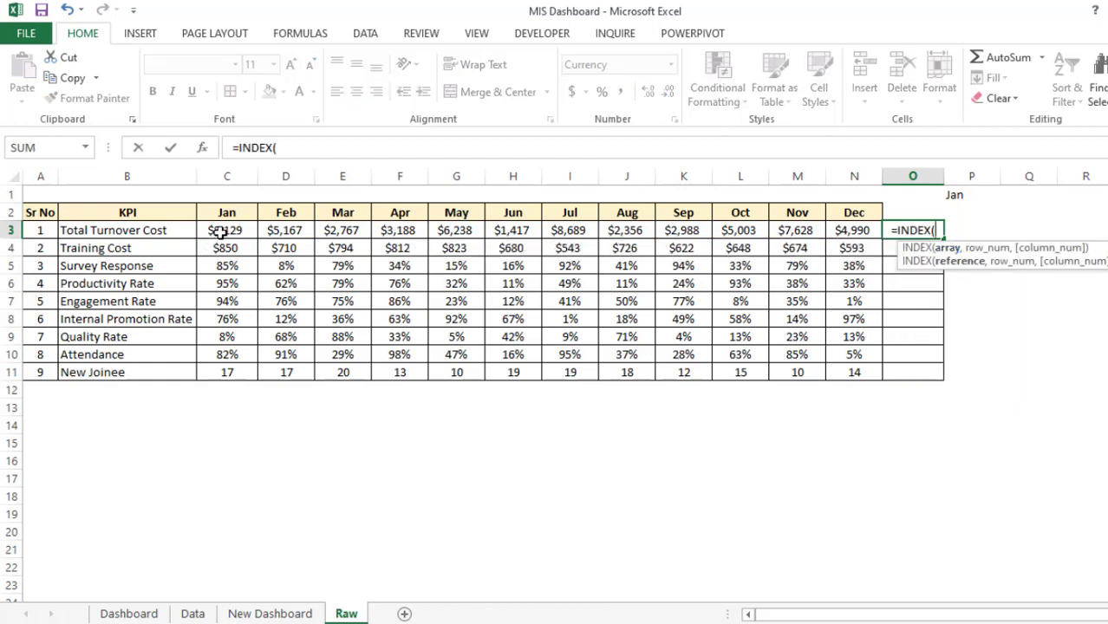
{"action": "left_click_drag", "start_coordinate": [222, 230], "coordinate": [833, 231]}
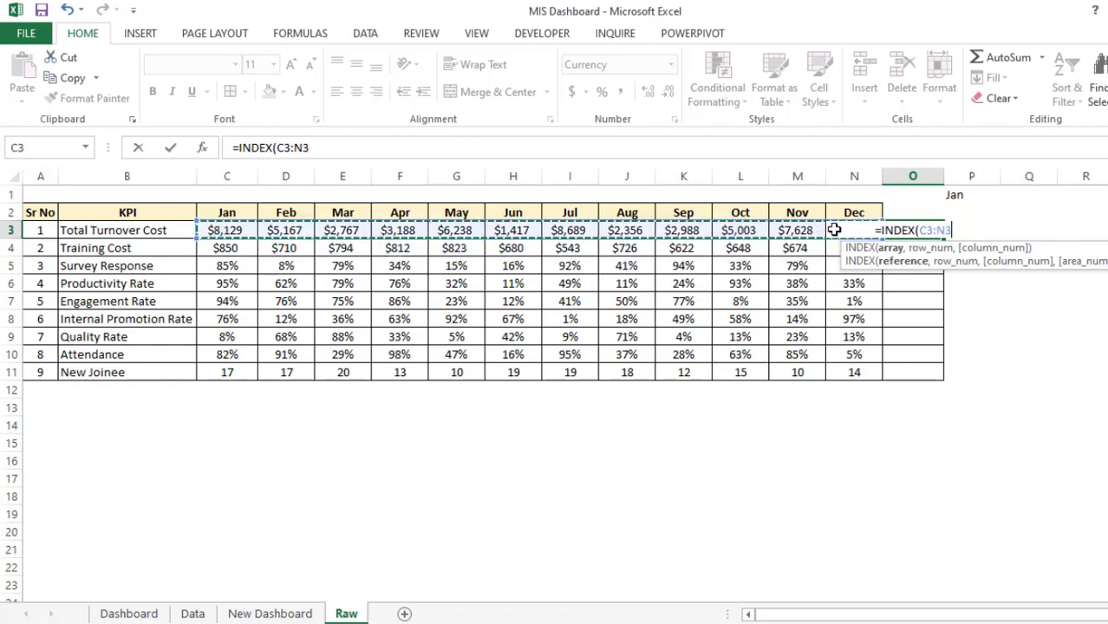
{"action": "type", "text": ","}
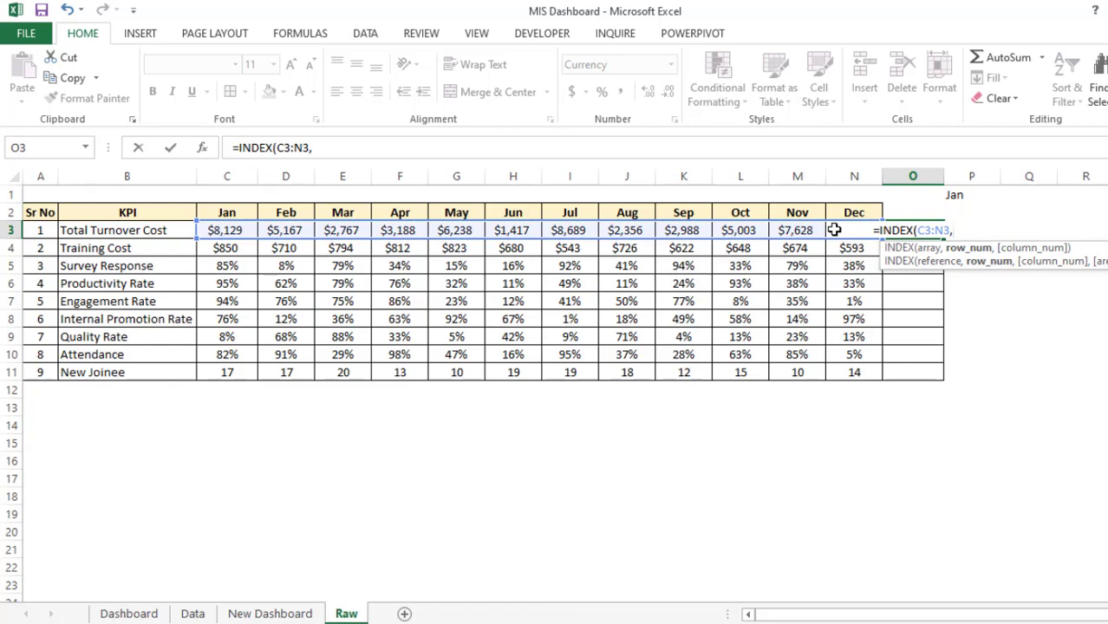
- Complete the O3 formula with MATCH($P$1,$C$2:$N$2,0) as the position argument, using absolute references and an exact match
{"action": "type", "text": "mat"}
{"action": "key", "text": "Tab"}
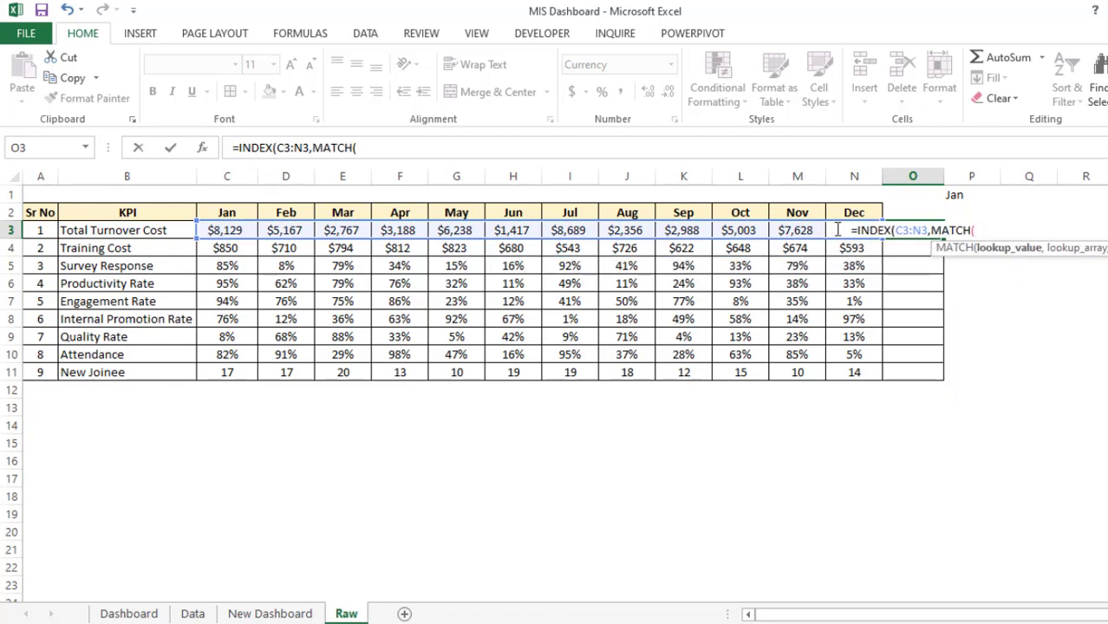
{"action": "left_click", "coordinate": [964, 196]}
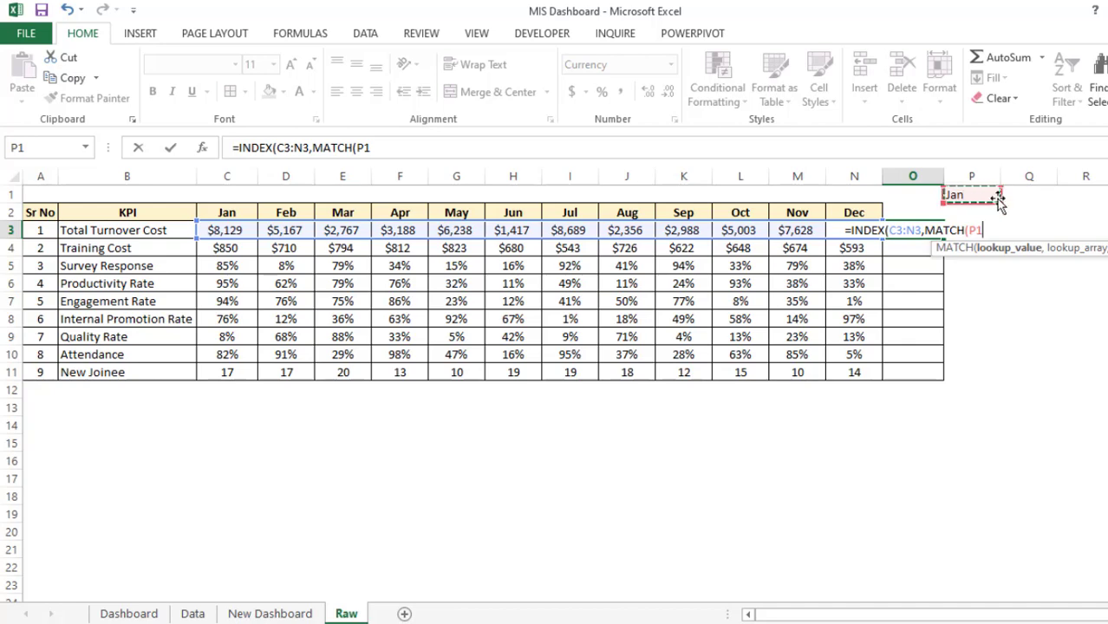
{"action": "key", "text": "F4"}
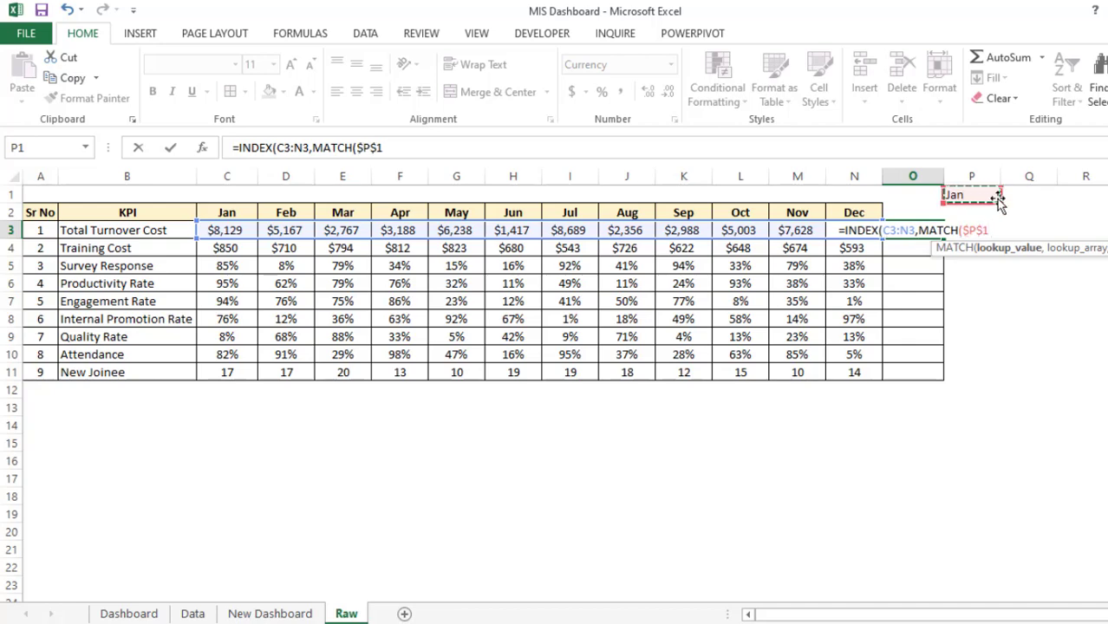
{"action": "type", "text": ","}
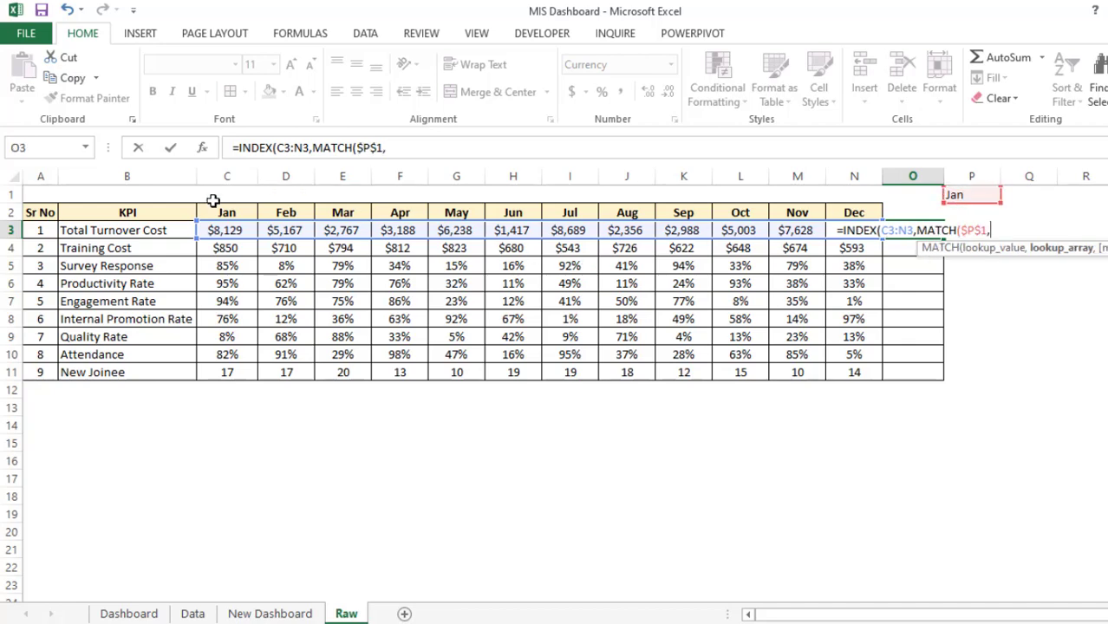
{"action": "left_click_drag", "start_coordinate": [217, 209], "coordinate": [856, 212]}
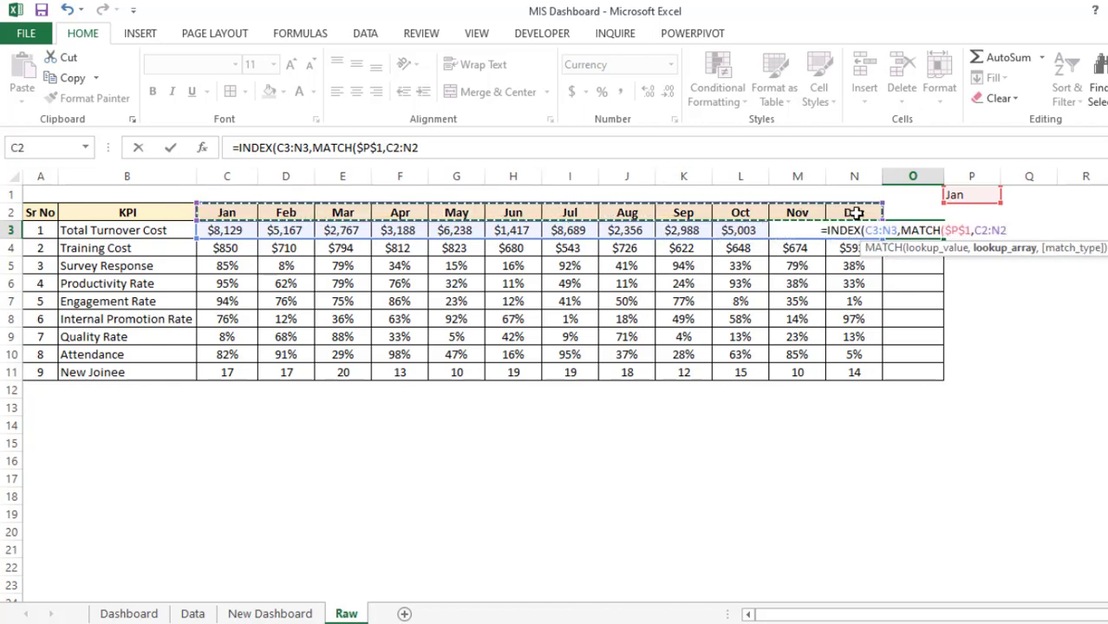
{"action": "key", "text": "F4"}
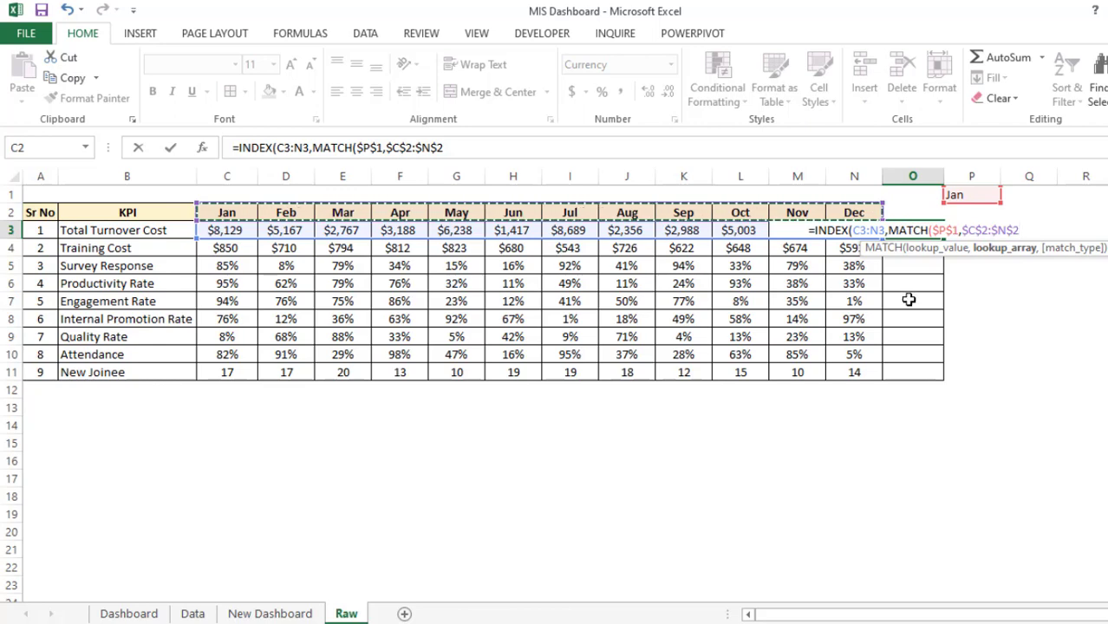
{"action": "type", "text": ","}
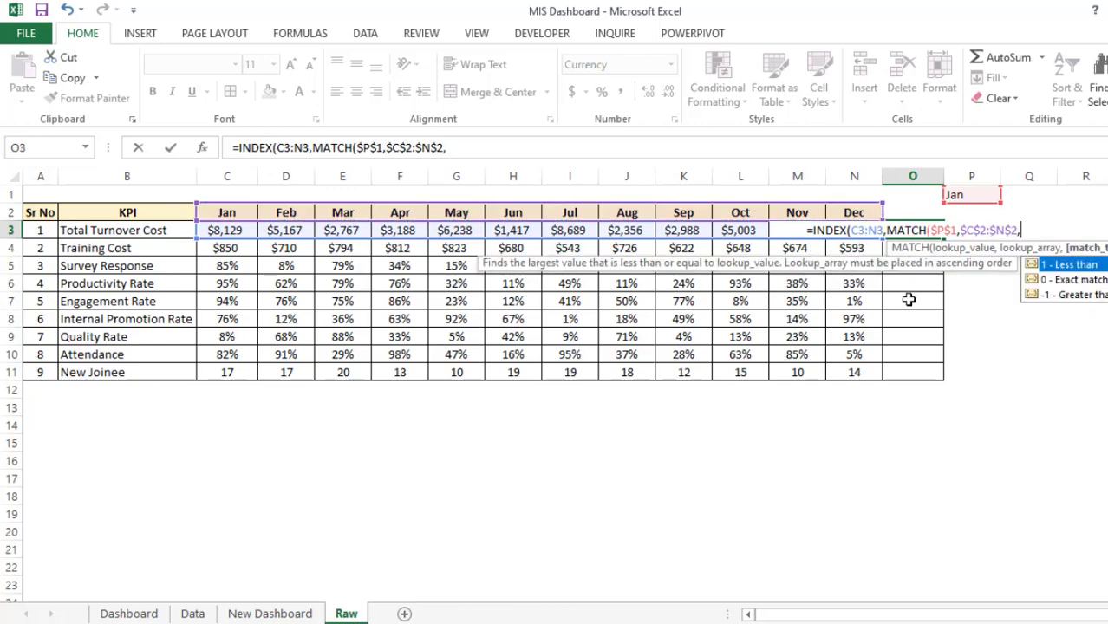
{"action": "type", "text": "0)"}
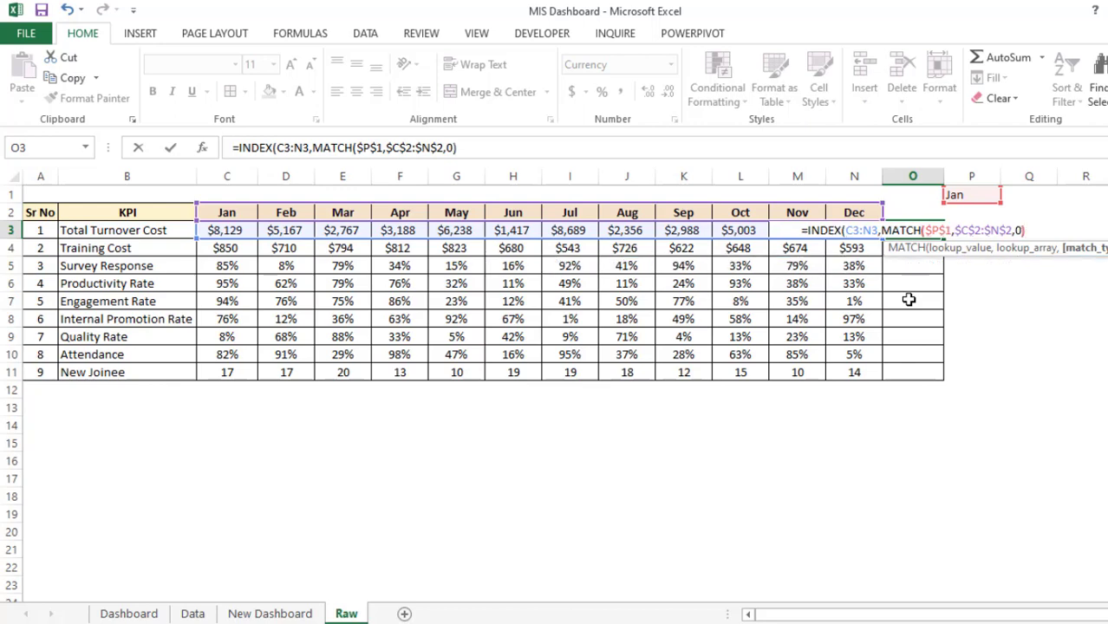
{"action": "key", "text": "Return"}
{"action": "key", "text": "Return"}
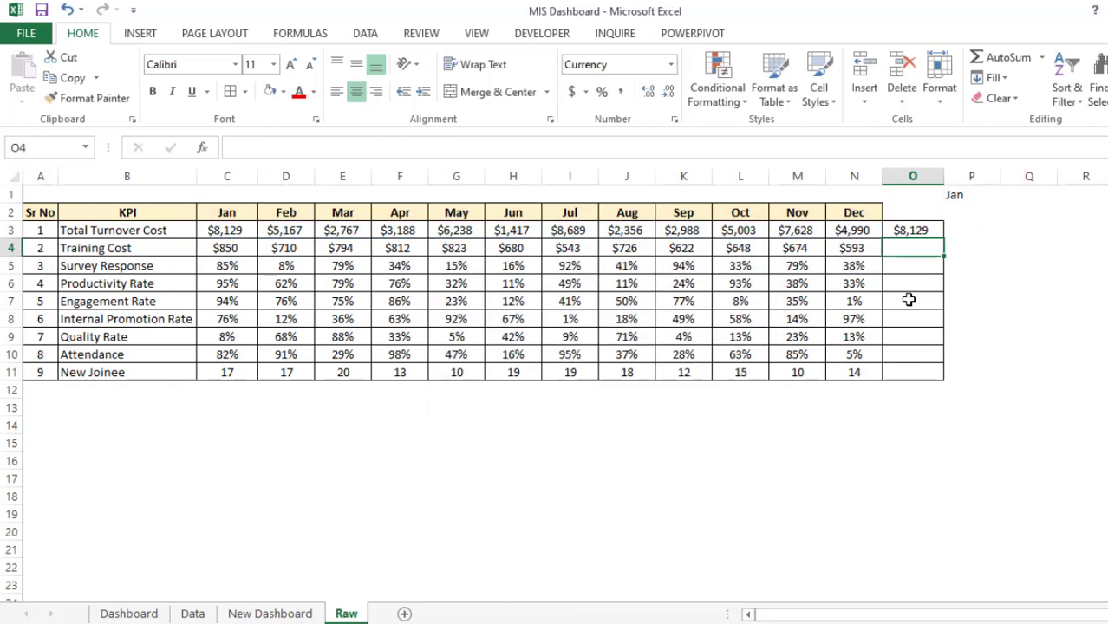
- Fill the O3 lookup formula down to O11 so every KPI row returns the selected month's value
{"action": "key", "text": "Up"}
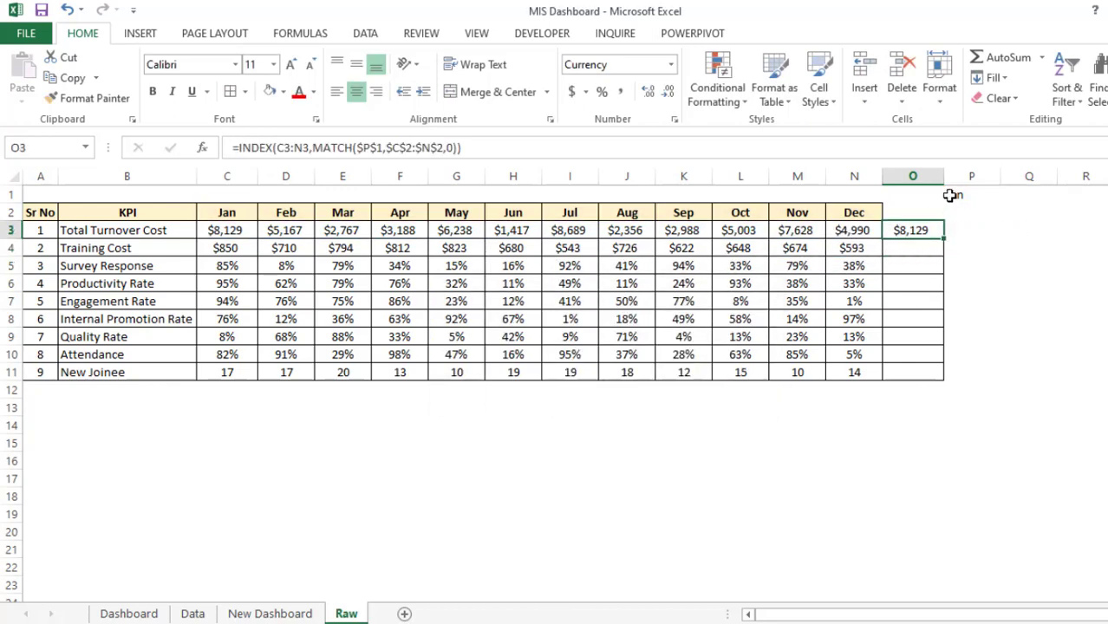
{"action": "left_click", "coordinate": [952, 195]}
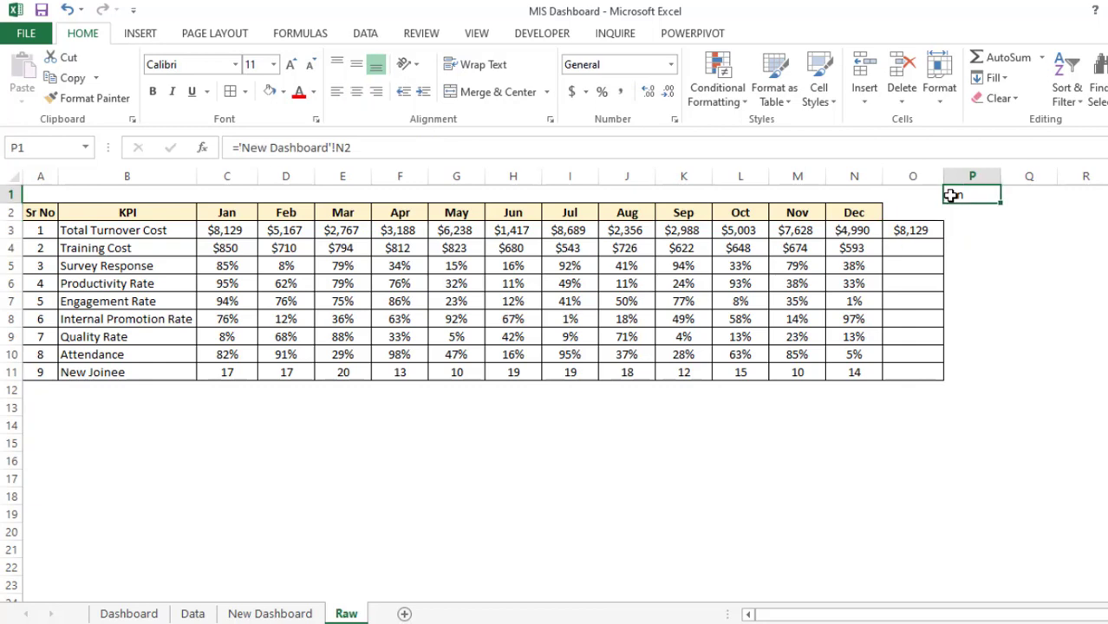
{"action": "left_click", "coordinate": [215, 230]}
{"action": "left_click", "coordinate": [897, 231]}
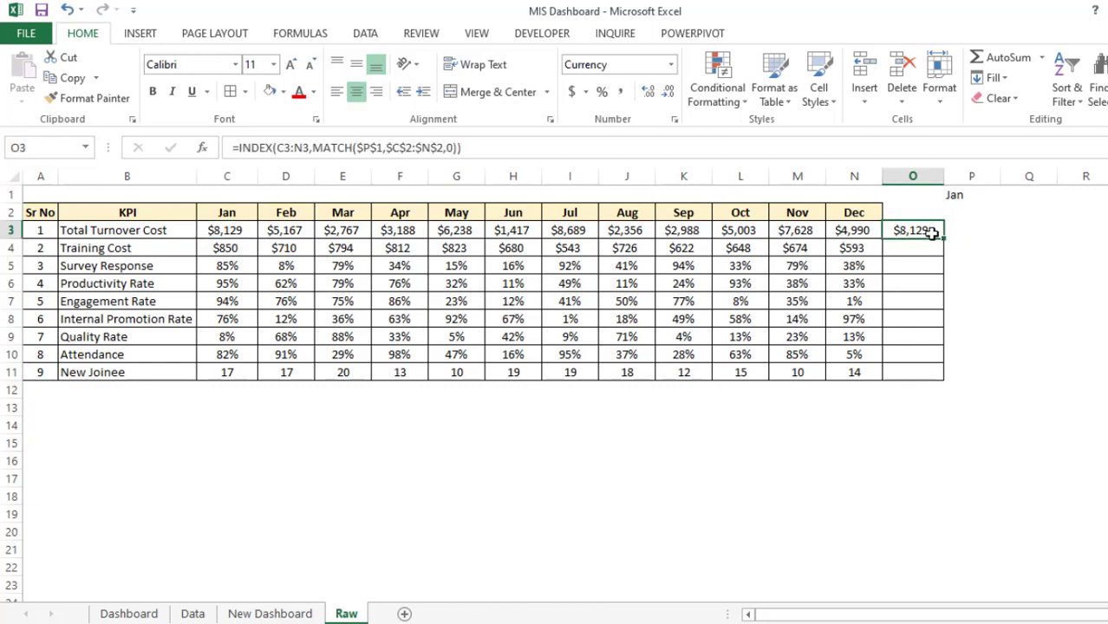
{"action": "left_click_drag", "start_coordinate": [932, 232], "coordinate": [933, 375]}
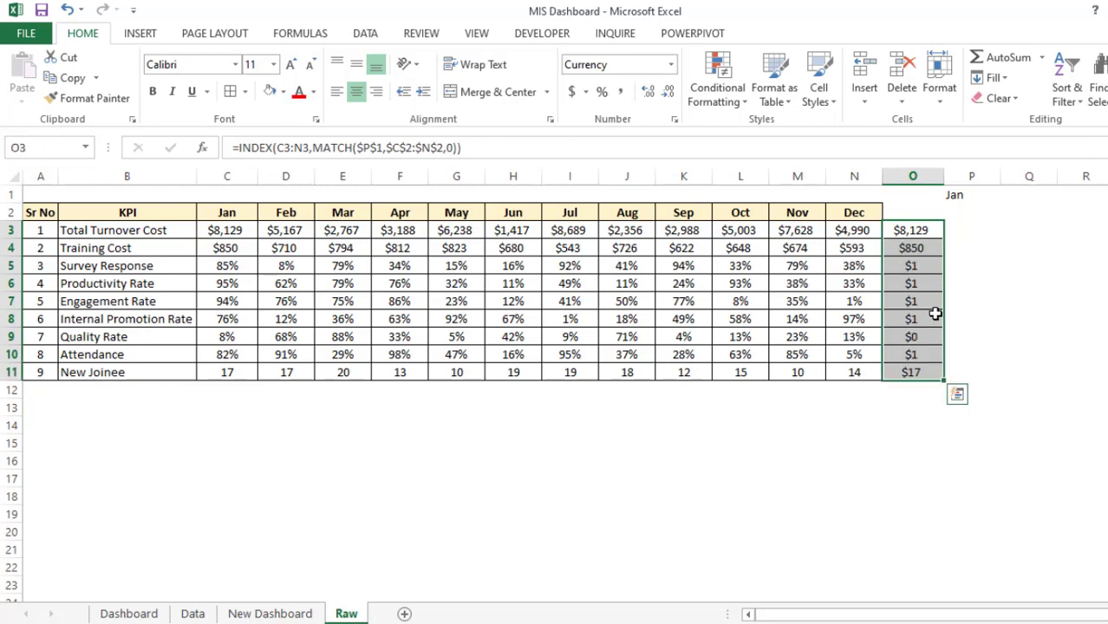
{"action": "key", "text": "ctrl+z"}
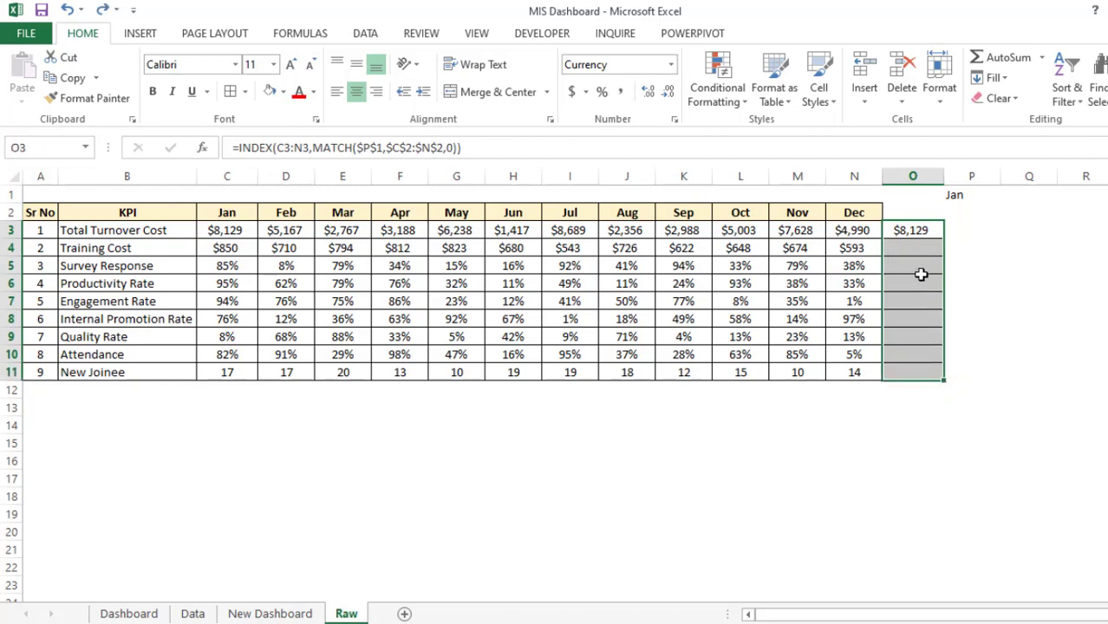
{"action": "key", "text": "ctrl+y"}
- Copy the cell formatting of the Dec values N3:N11 onto the lookup results O3:O11
{"action": "left_click_drag", "start_coordinate": [858, 234], "coordinate": [867, 371]}
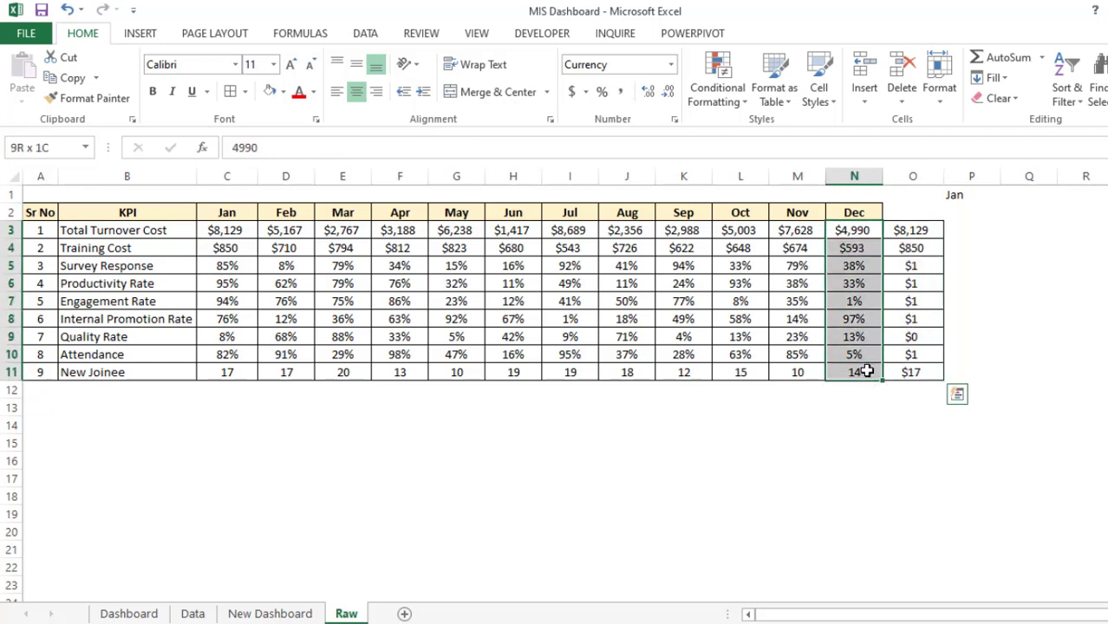
{"action": "left_click", "coordinate": [87, 98]}
{"action": "left_click", "coordinate": [906, 229]}
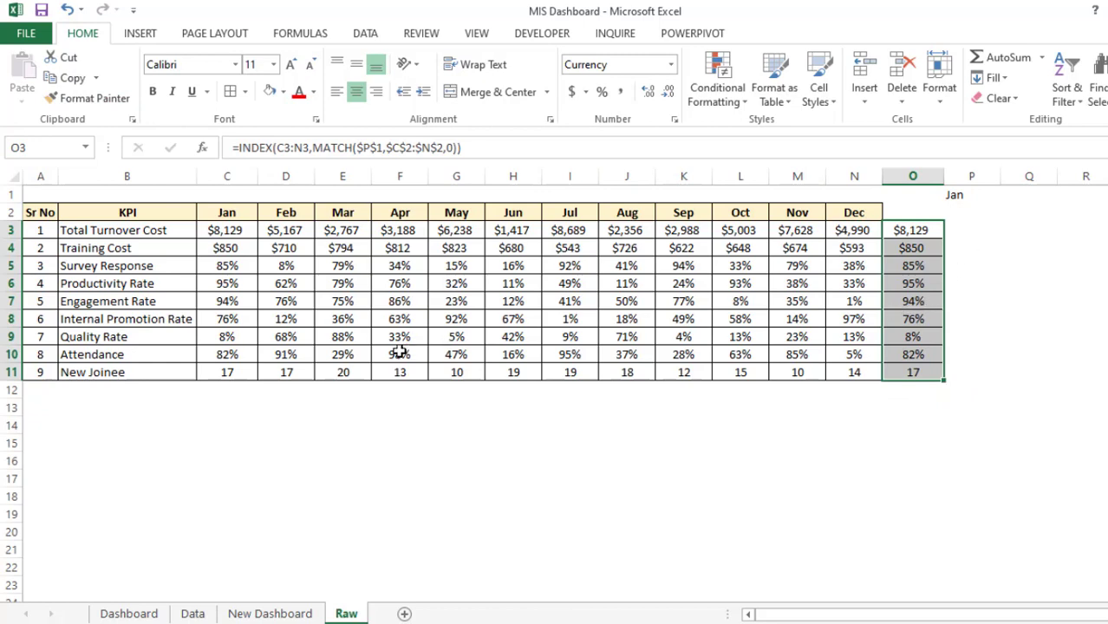
- Compare the Jan values with the column O results for New Joinee and Engagement Rate, and review the Dashboard sheet's layout
{"action": "left_click", "coordinate": [214, 374]}
{"action": "left_click", "coordinate": [931, 371]}
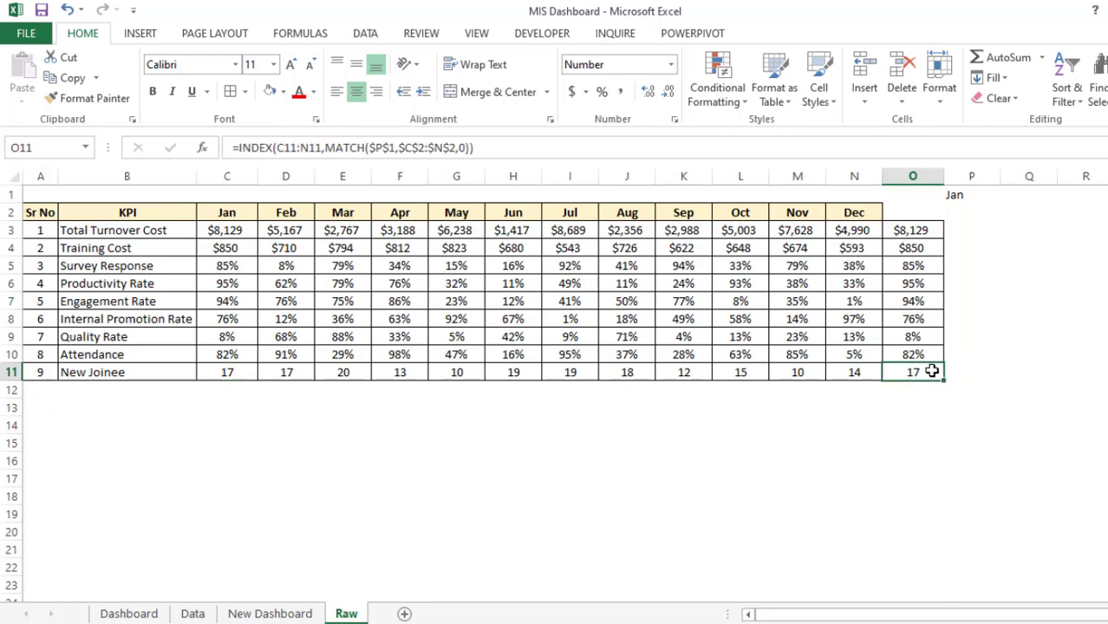
{"action": "left_click", "coordinate": [222, 303]}
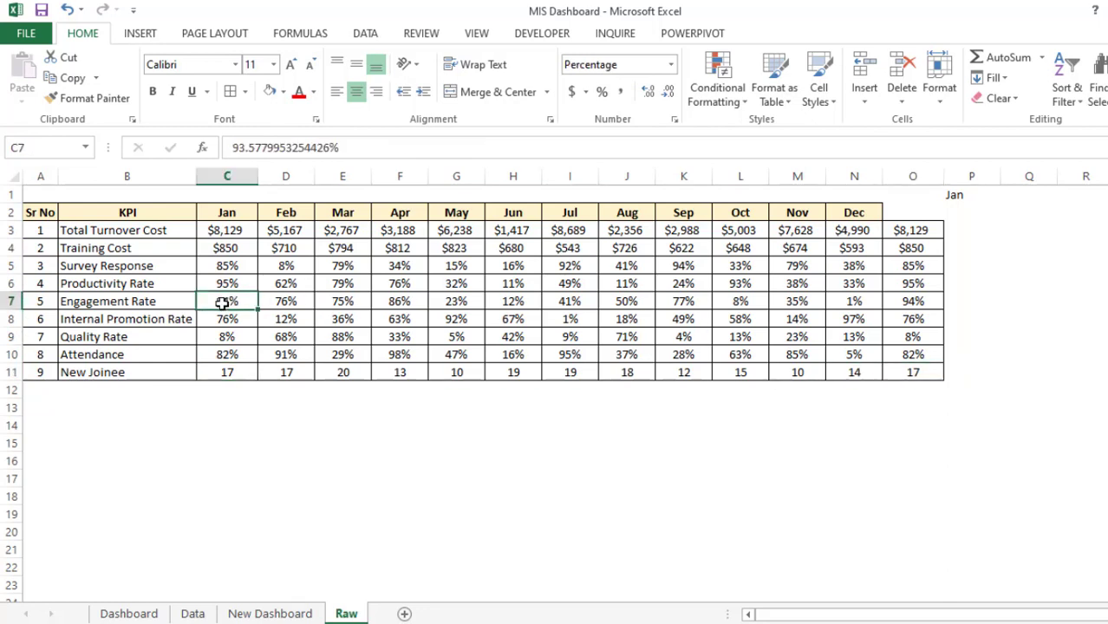
{"action": "left_click", "coordinate": [902, 299]}
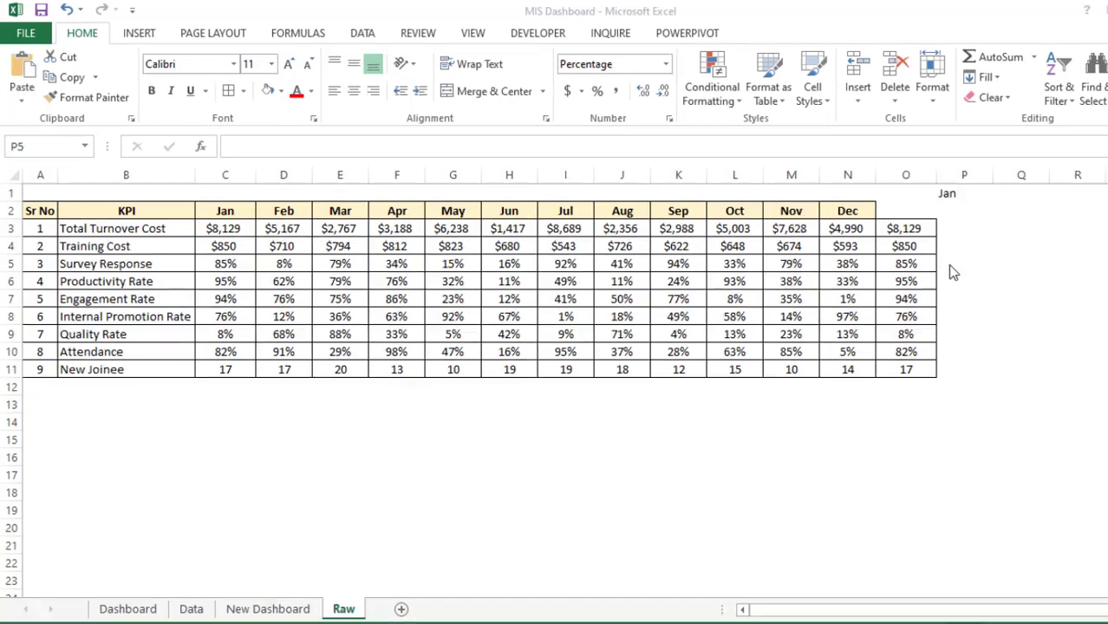
{"action": "left_click", "coordinate": [948, 265]}
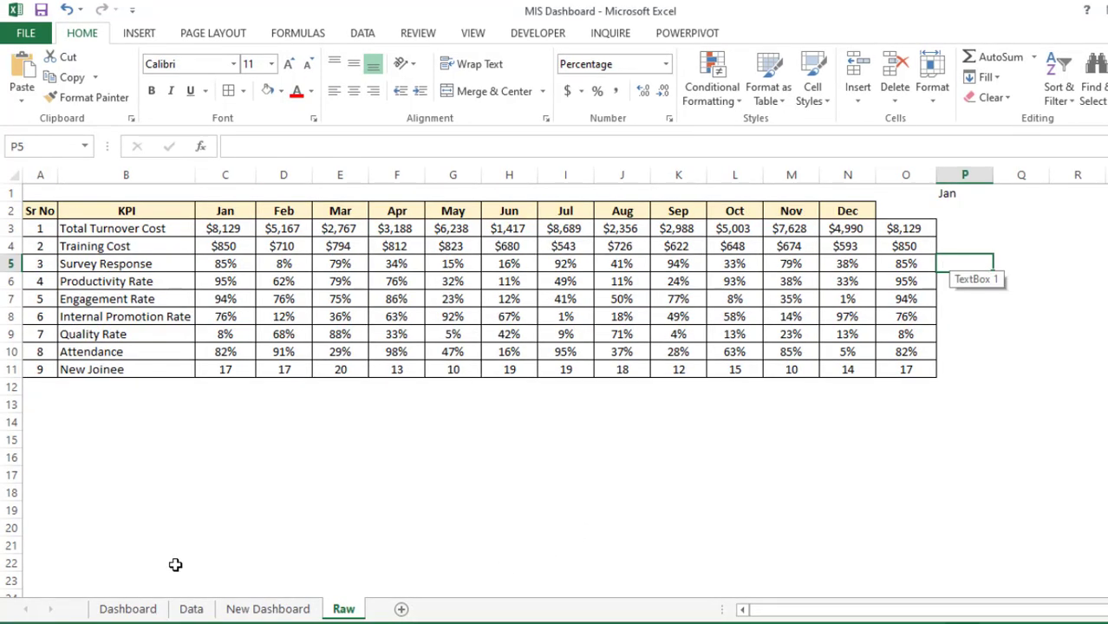
{"action": "left_click", "coordinate": [127, 609]}
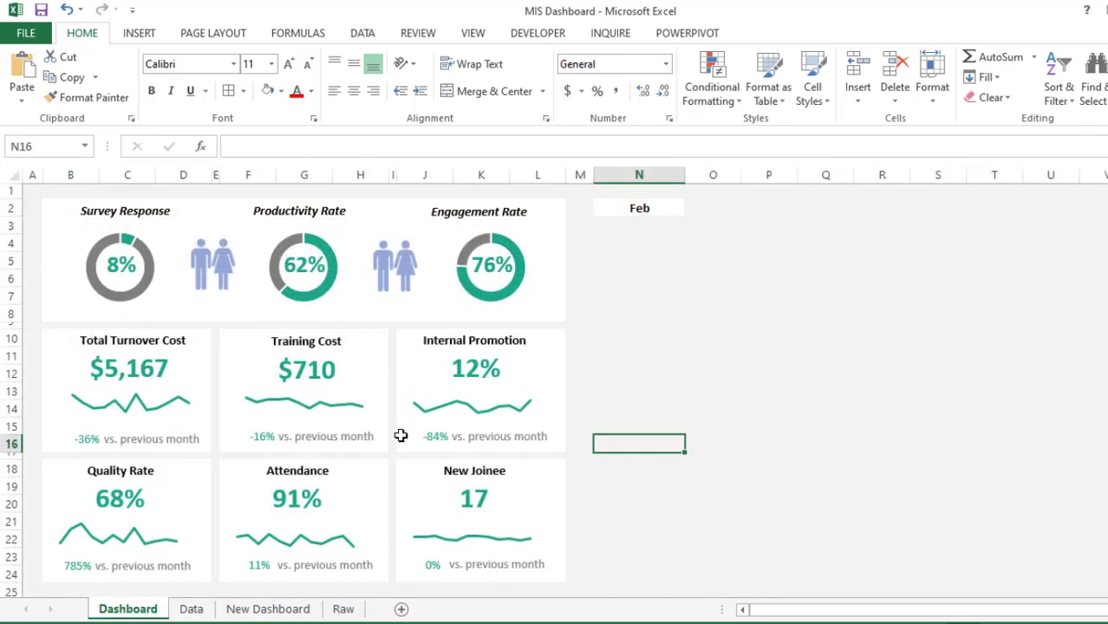
{"action": "left_click", "coordinate": [340, 609]}
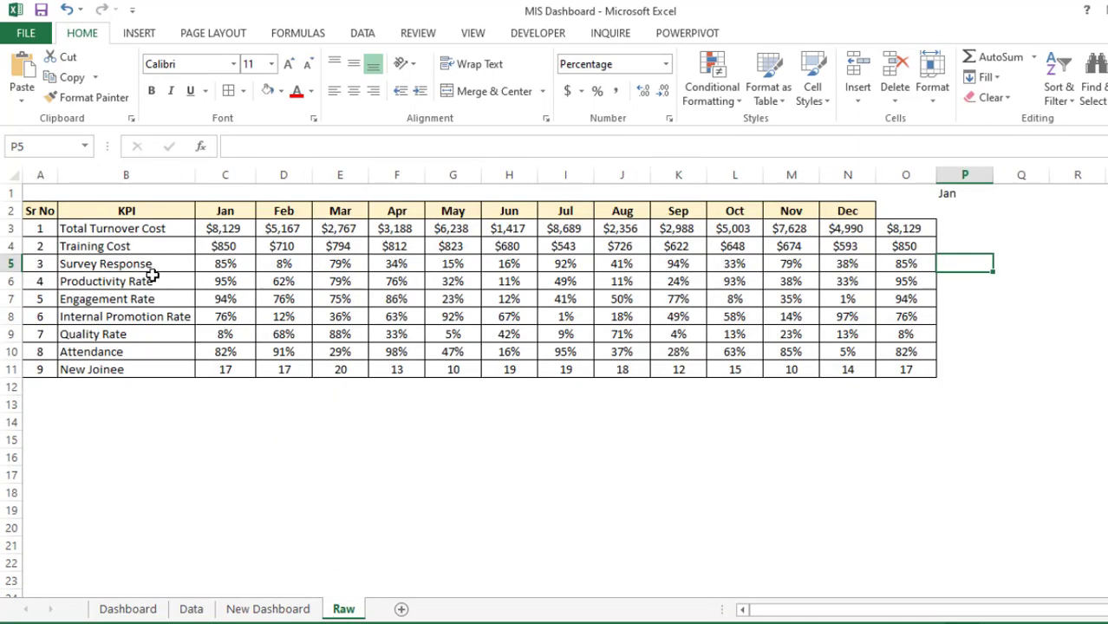
- Enter the remainder formula =1-O5 in cell P5 for Survey Response
{"action": "left_click_drag", "start_coordinate": [150, 266], "coordinate": [148, 296]}
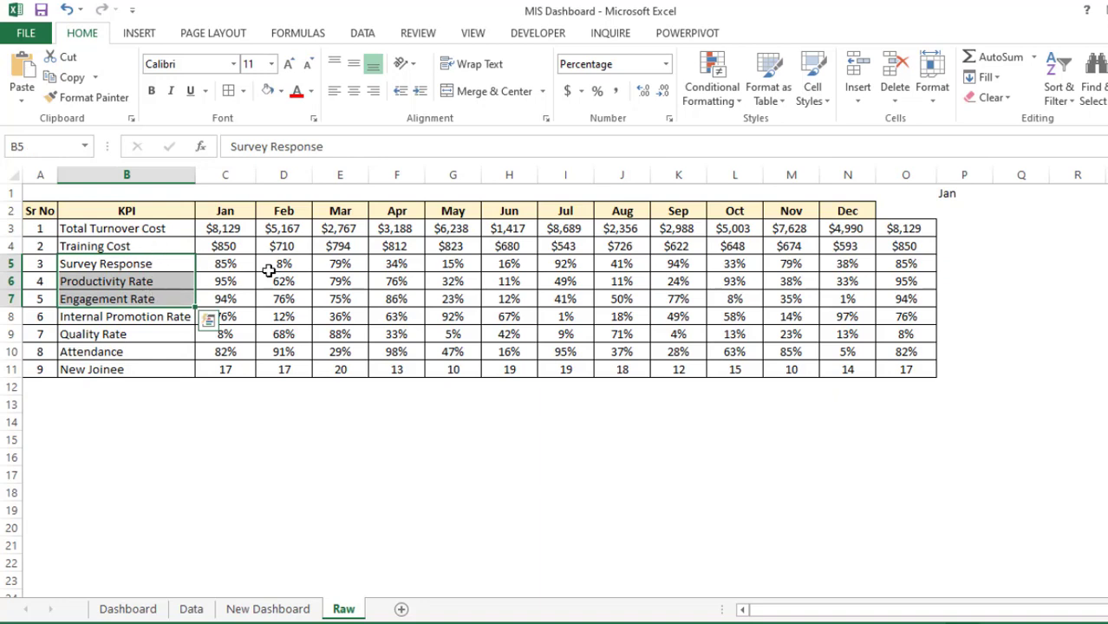
{"action": "left_click", "coordinate": [942, 262]}
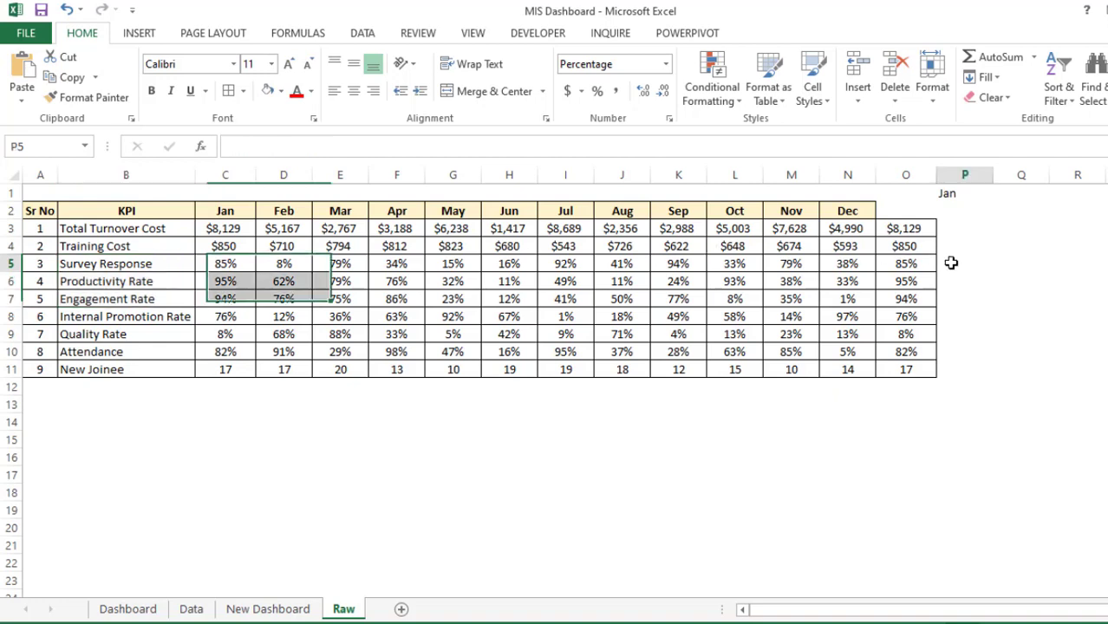
{"action": "type", "text": "="}
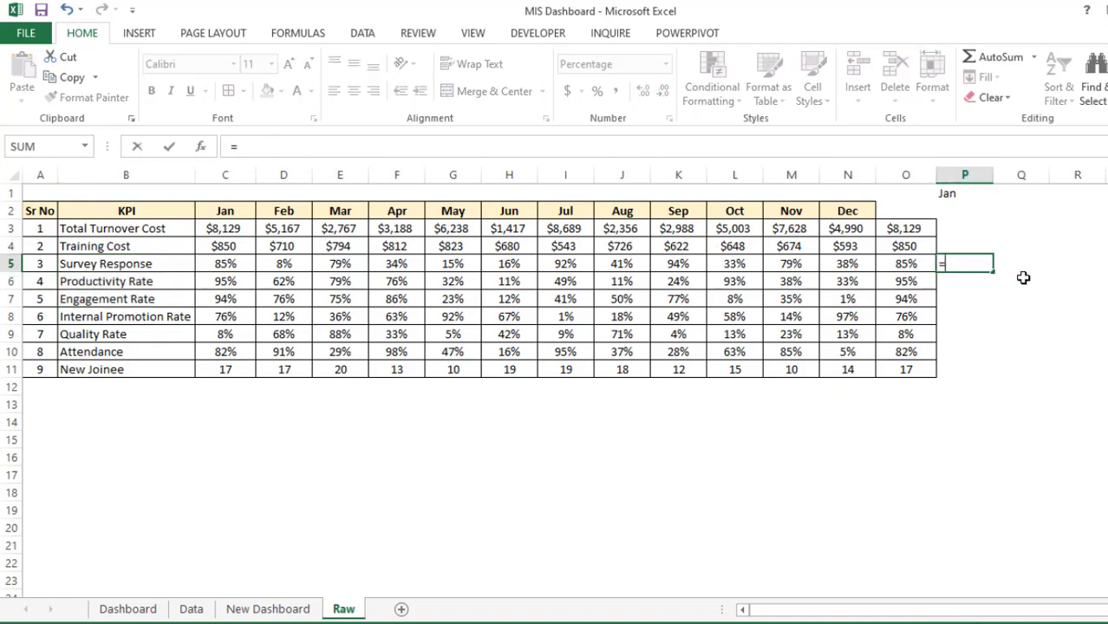
{"action": "type", "text": "1-"}
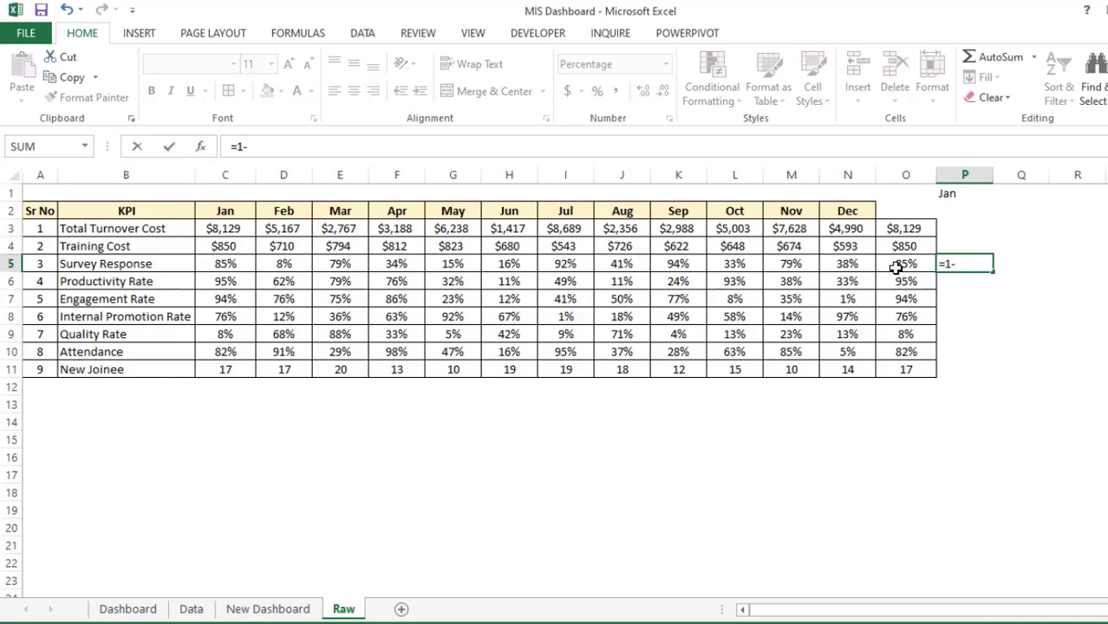
{"action": "left_click", "coordinate": [894, 267]}
{"action": "key", "text": "Return"}
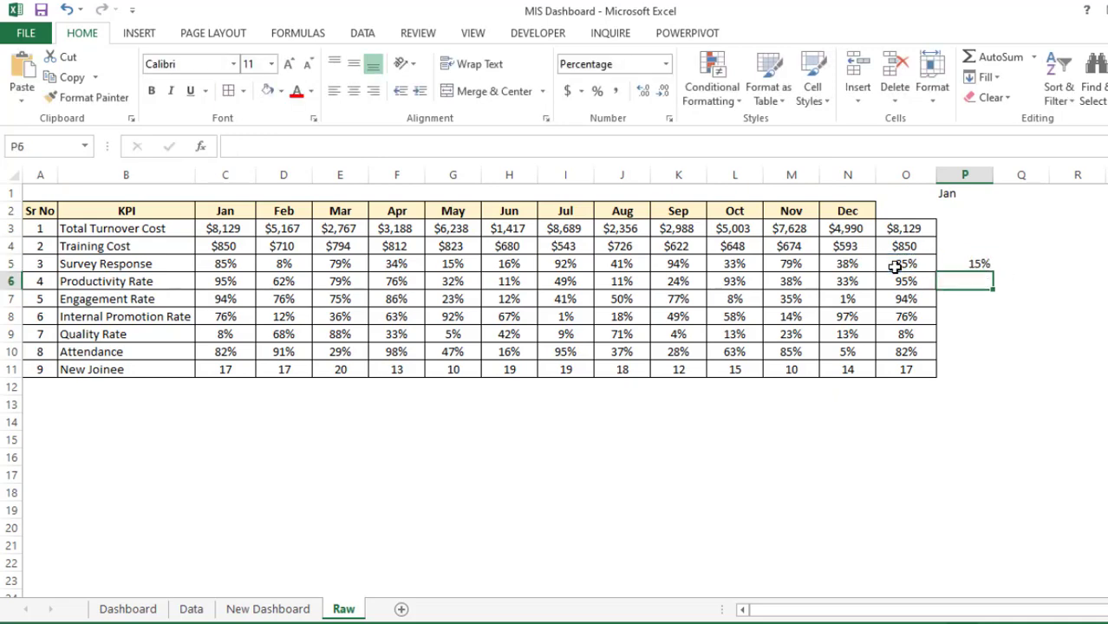
- Fill the remainder formula from P5 down to P7 for Productivity Rate and Engagement Rate
{"action": "key", "text": "Up"}
{"action": "key", "text": "shift+Down"}
{"action": "key", "text": "shift+Down"}
{"action": "key", "text": "ctrl+d"}
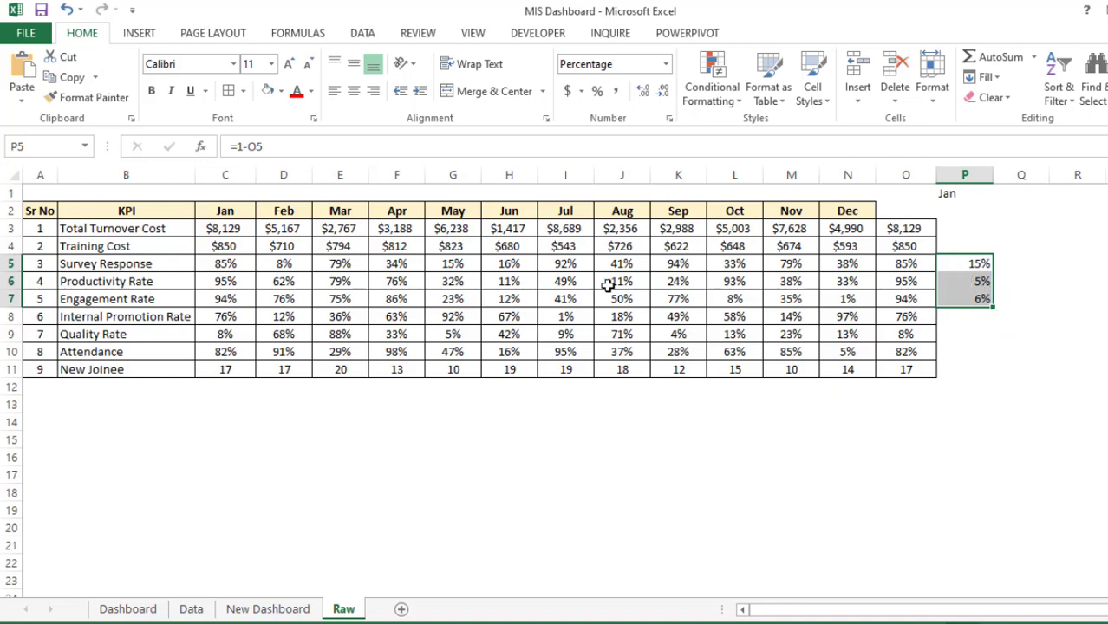
- Insert a doughnut chart from the Survey Response label B5, its value O5 and its remainder P5
{"action": "left_click", "coordinate": [164, 264]}
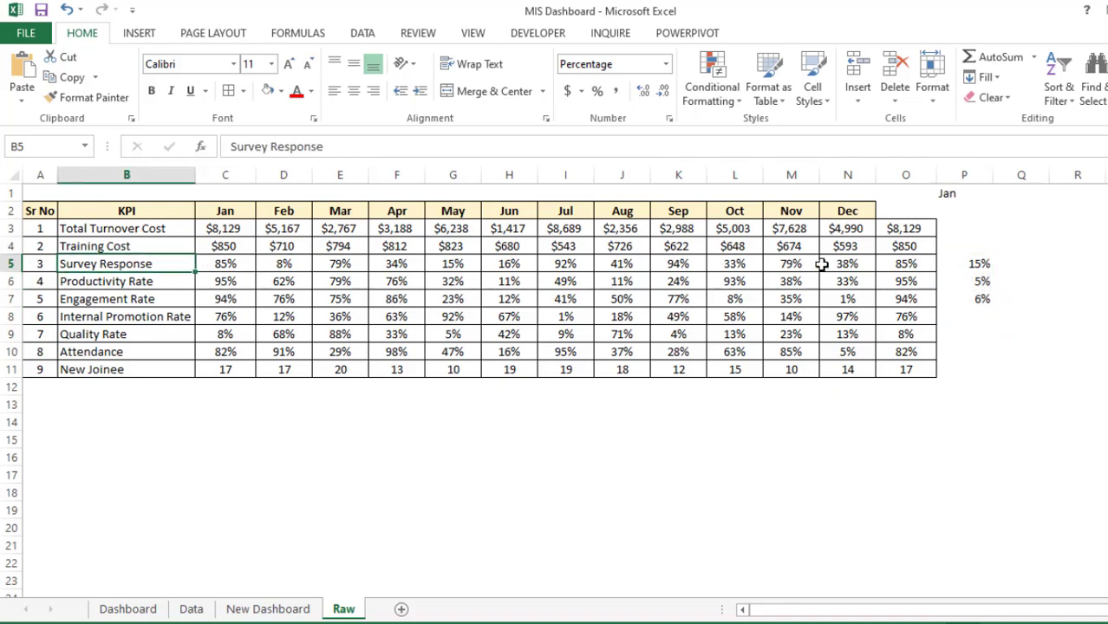
{"action": "left_click", "coordinate": [893, 264]}
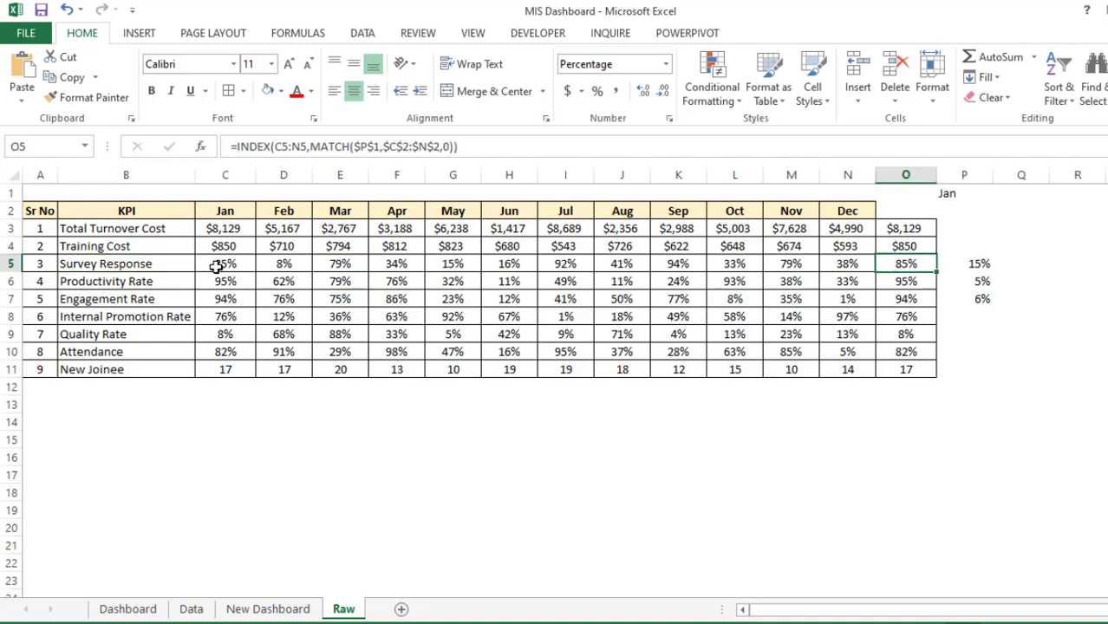
{"action": "left_click", "coordinate": [176, 266]}
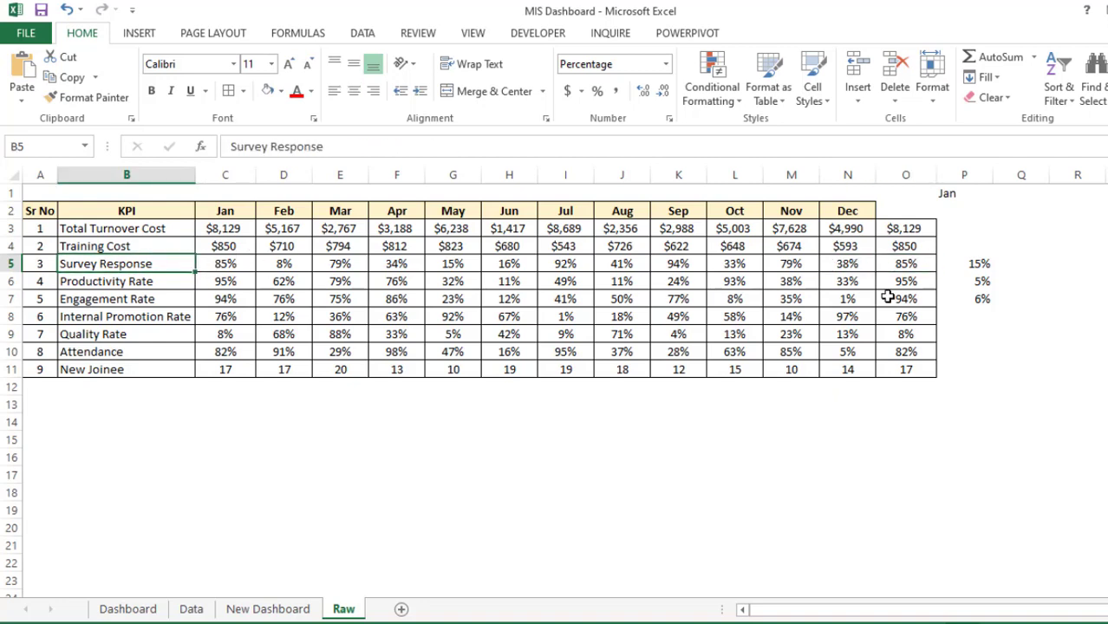
{"action": "left_click", "coordinate": [892, 264]}
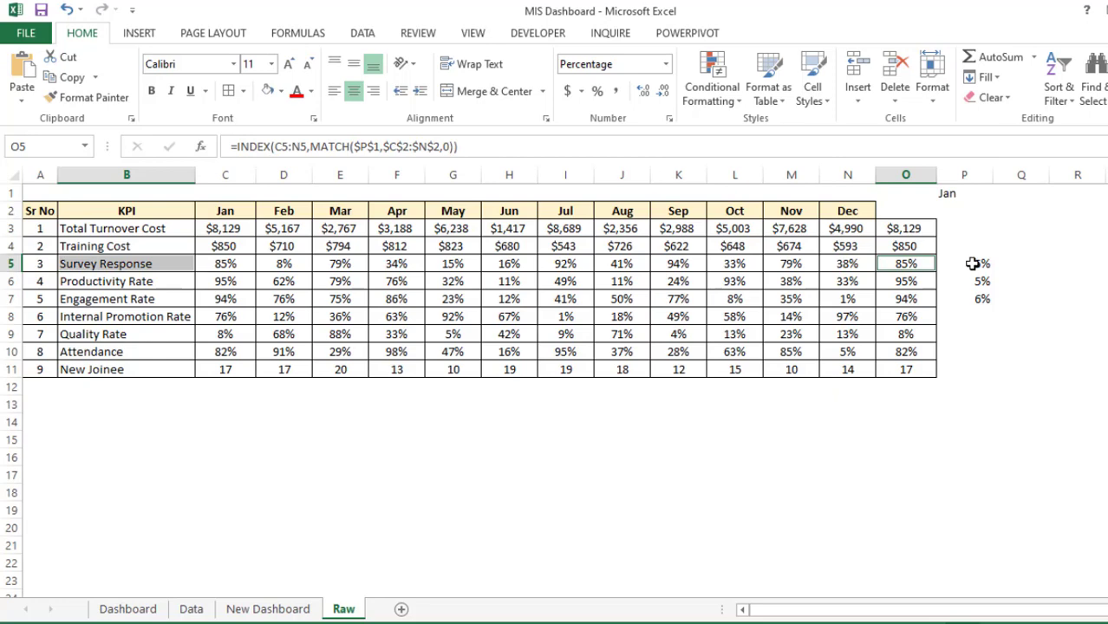
{"action": "left_click", "coordinate": [973, 264]}
{"action": "left_click", "coordinate": [137, 34]}
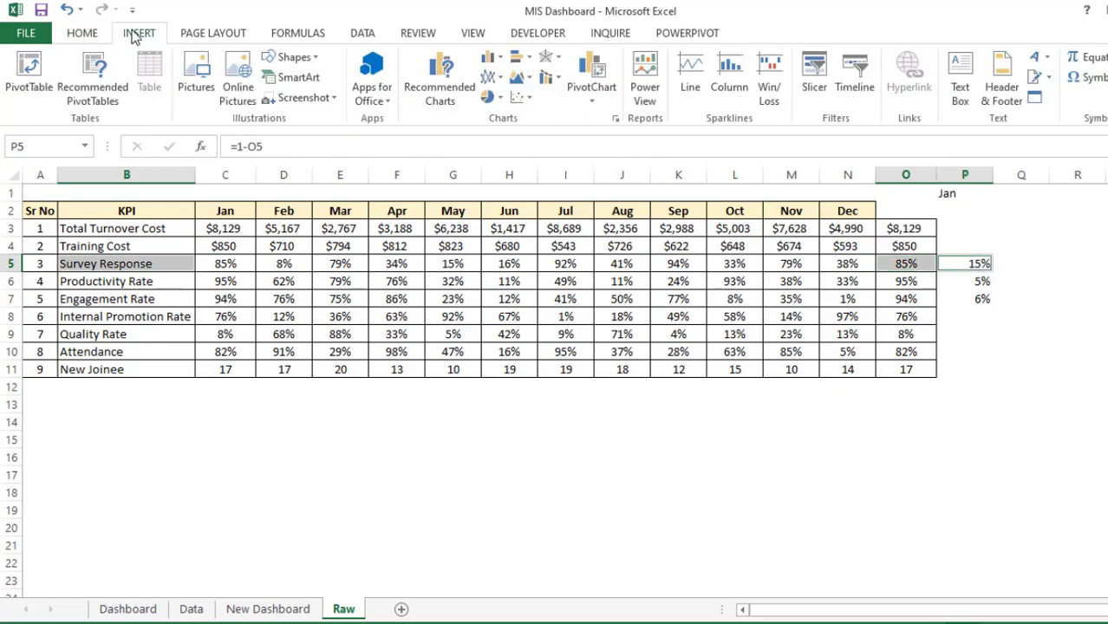
{"action": "left_click", "coordinate": [493, 98]}
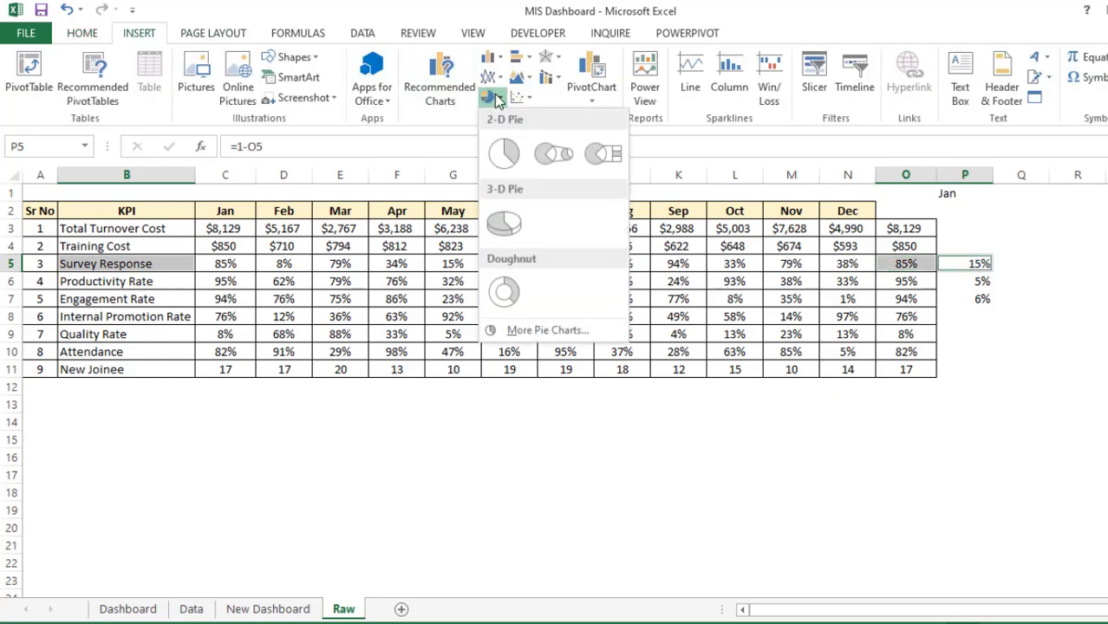
{"action": "left_click", "coordinate": [506, 295]}
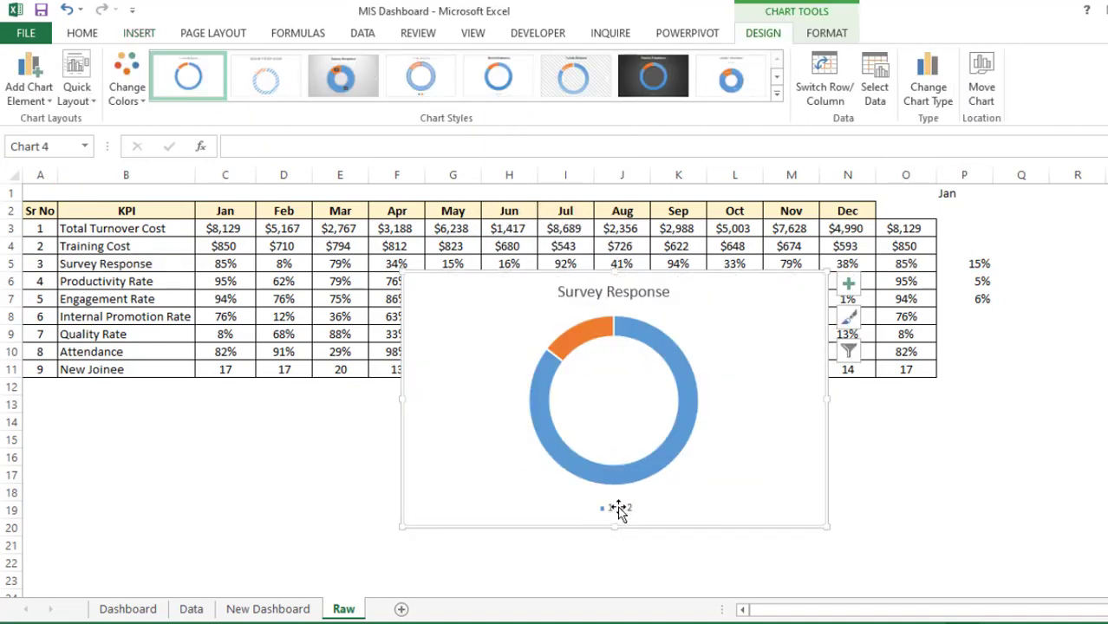
- Delete the legend and the title from the Survey Response doughnut chart
{"action": "left_click", "coordinate": [619, 511]}
{"action": "key", "text": "Delete"}
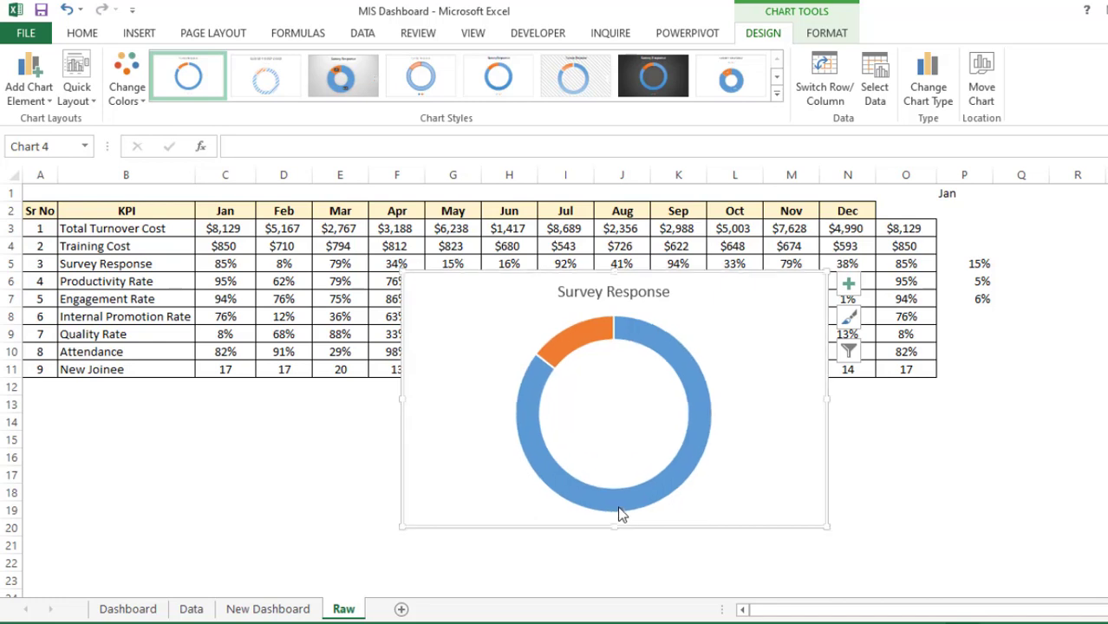
{"action": "left_click", "coordinate": [607, 297]}
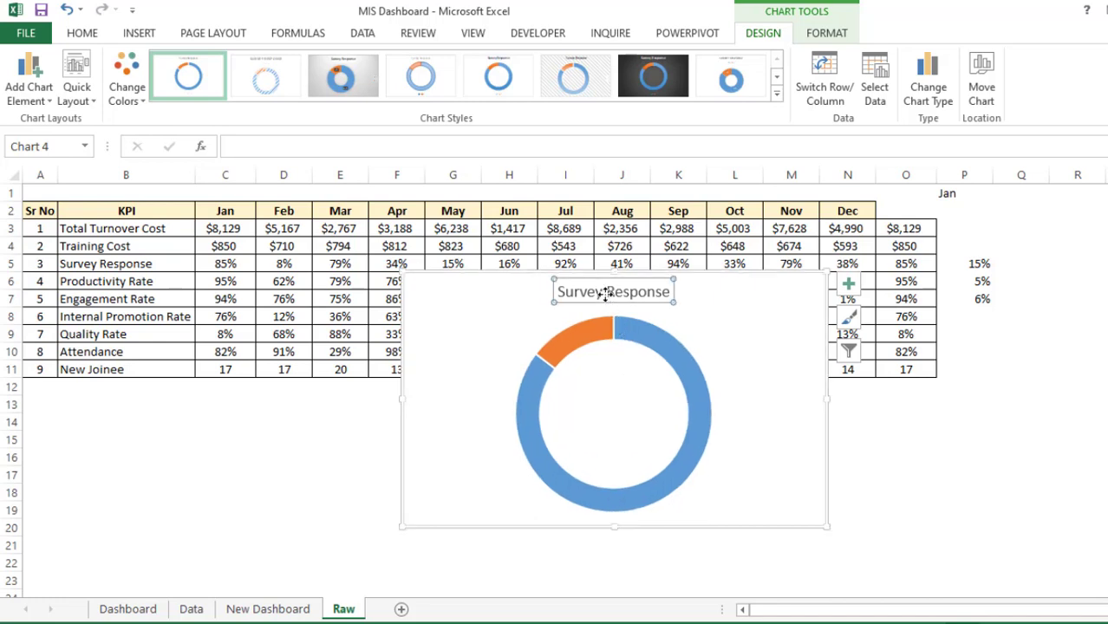
{"action": "key", "text": "Delete"}
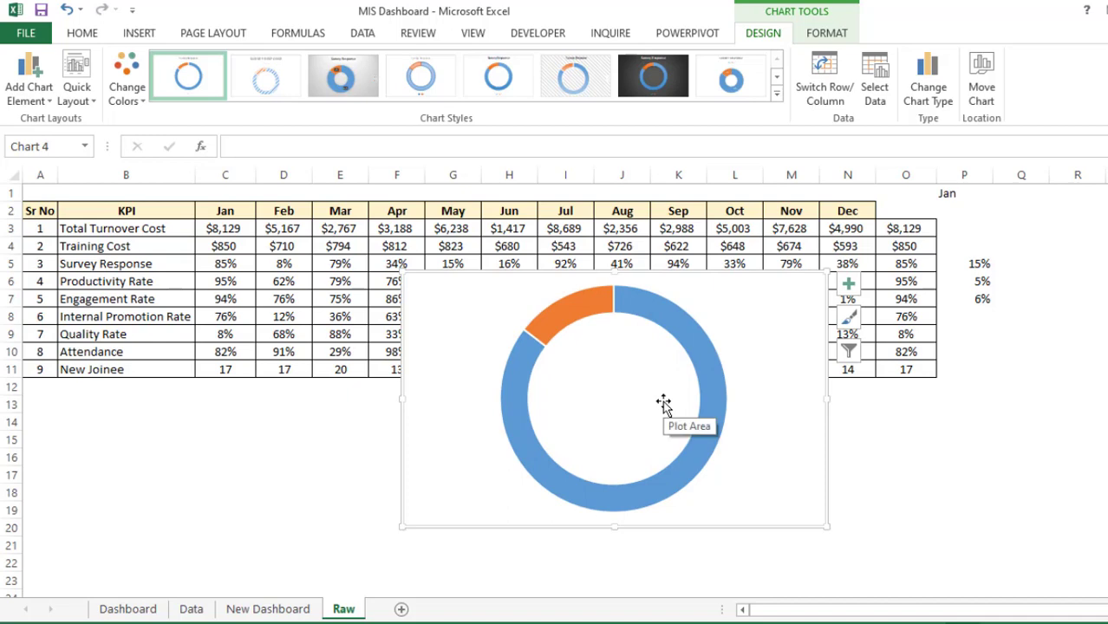
{"action": "left_click", "coordinate": [1003, 505]}
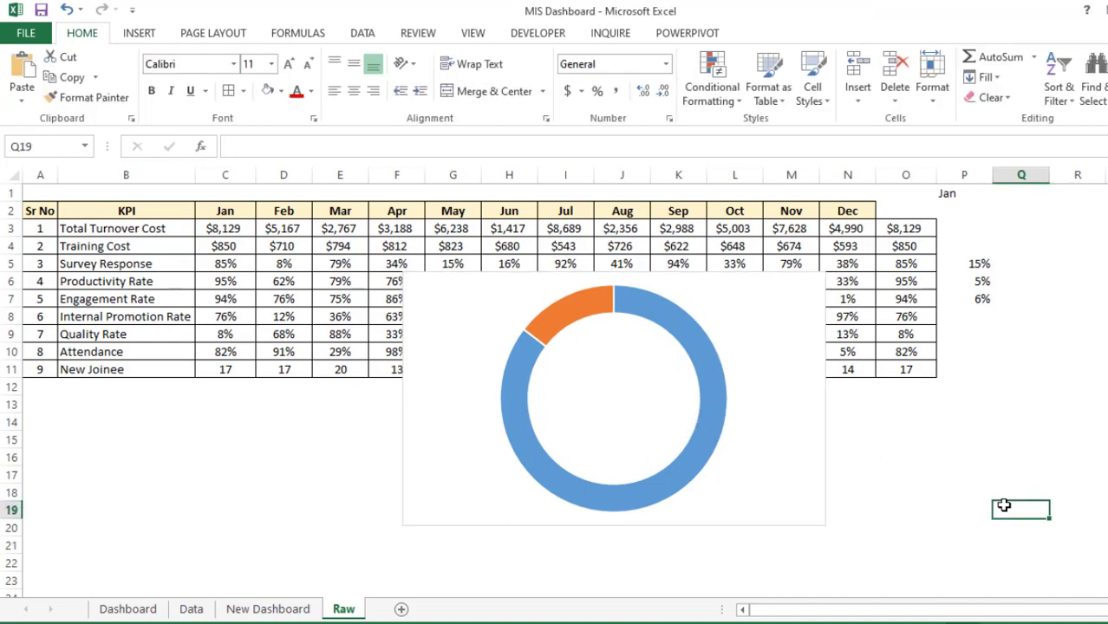
- Fill the doughnut's large Survey Response value slice with the recently used teal green
{"action": "left_click", "coordinate": [690, 459]}
{"action": "double_click", "coordinate": [691, 462]}
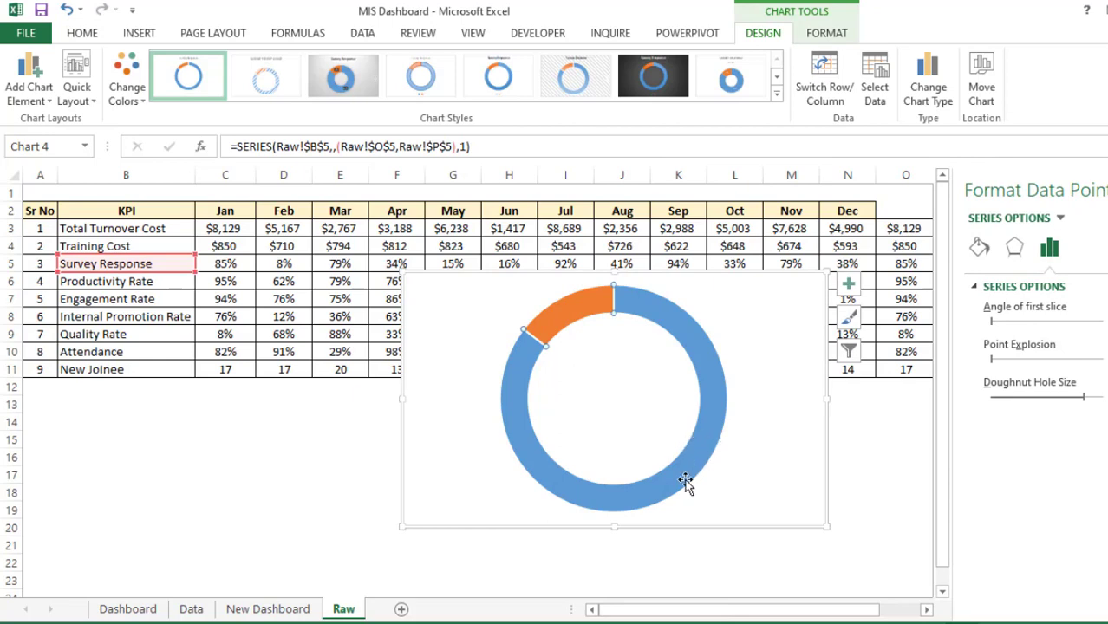
{"action": "left_click", "coordinate": [831, 33]}
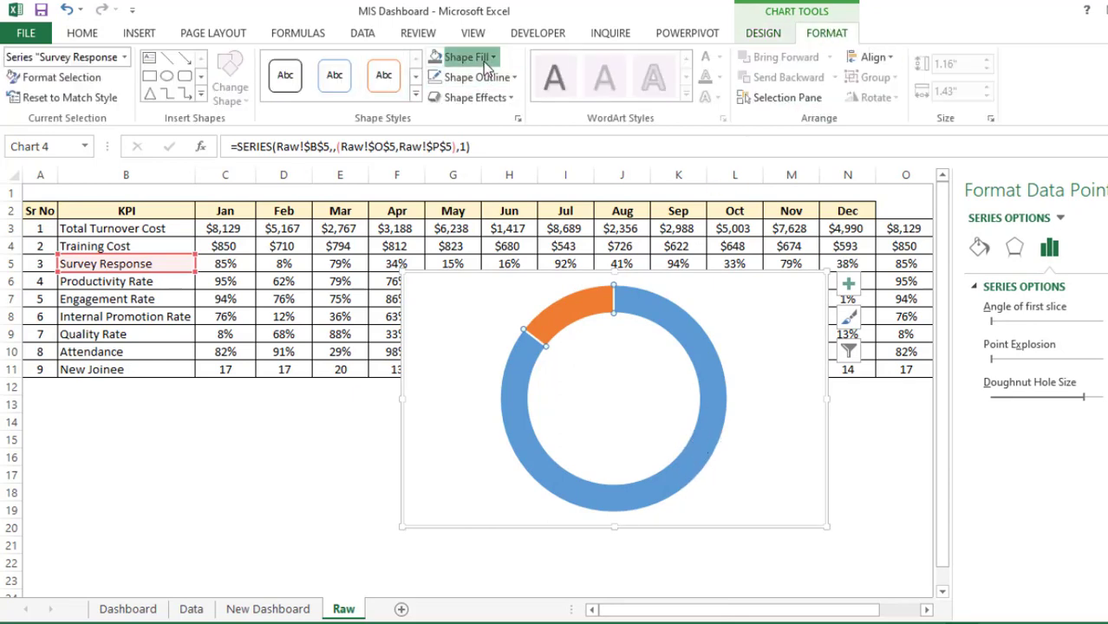
{"action": "left_click", "coordinate": [491, 57]}
{"action": "left_click", "coordinate": [435, 252]}
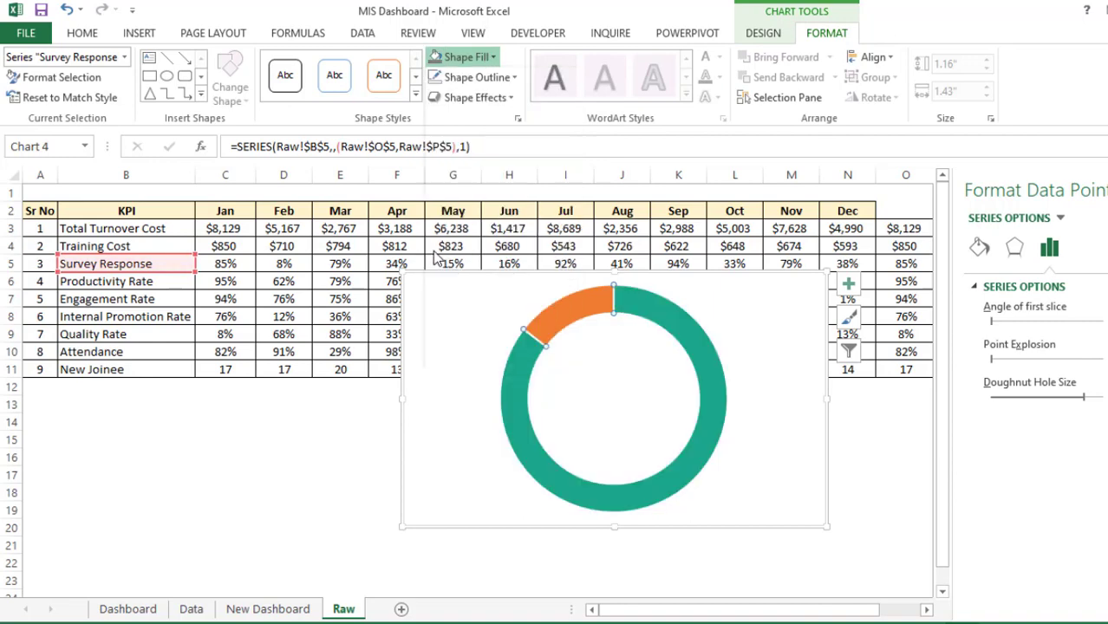
{"action": "left_click", "coordinate": [296, 440]}
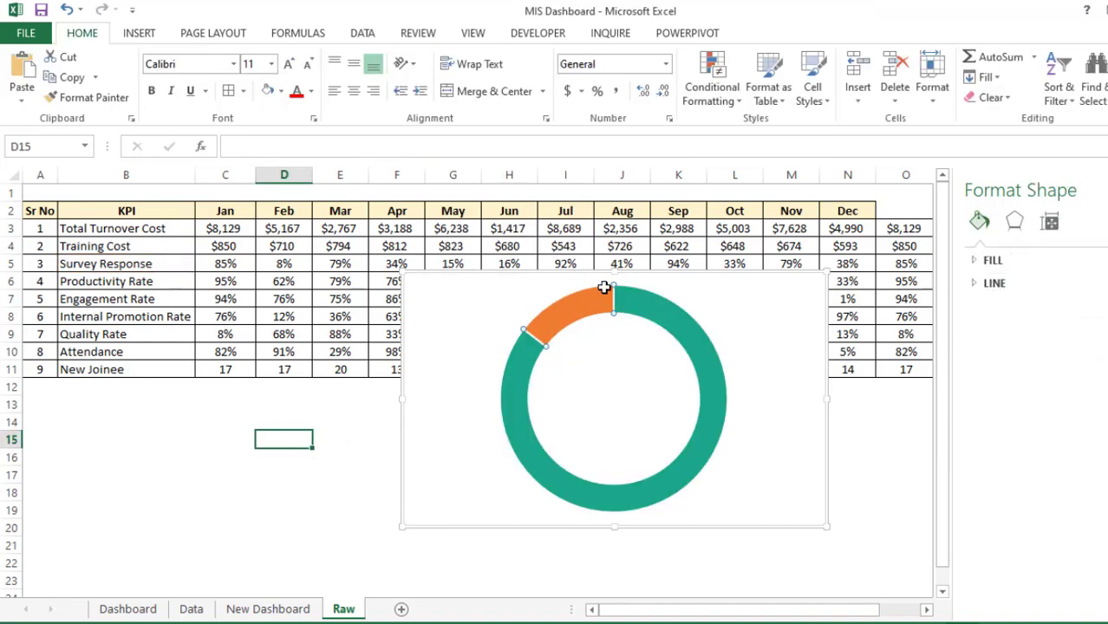
- Fill the doughnut's orange remainder slice with grey and close the formatting pane
{"action": "left_click", "coordinate": [562, 331]}
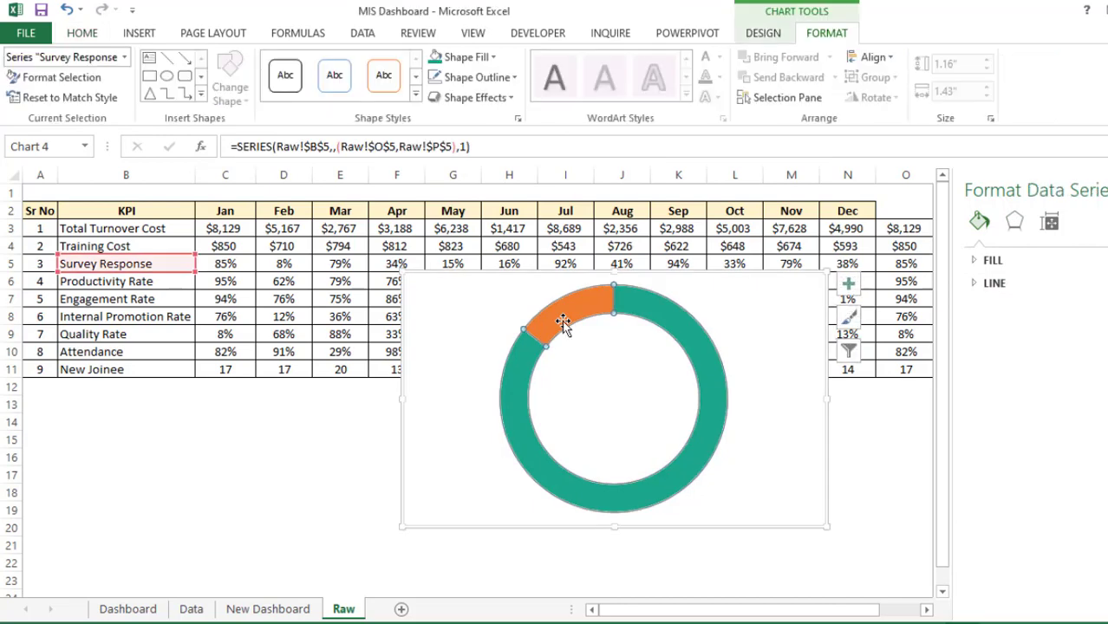
{"action": "left_click", "coordinate": [562, 324]}
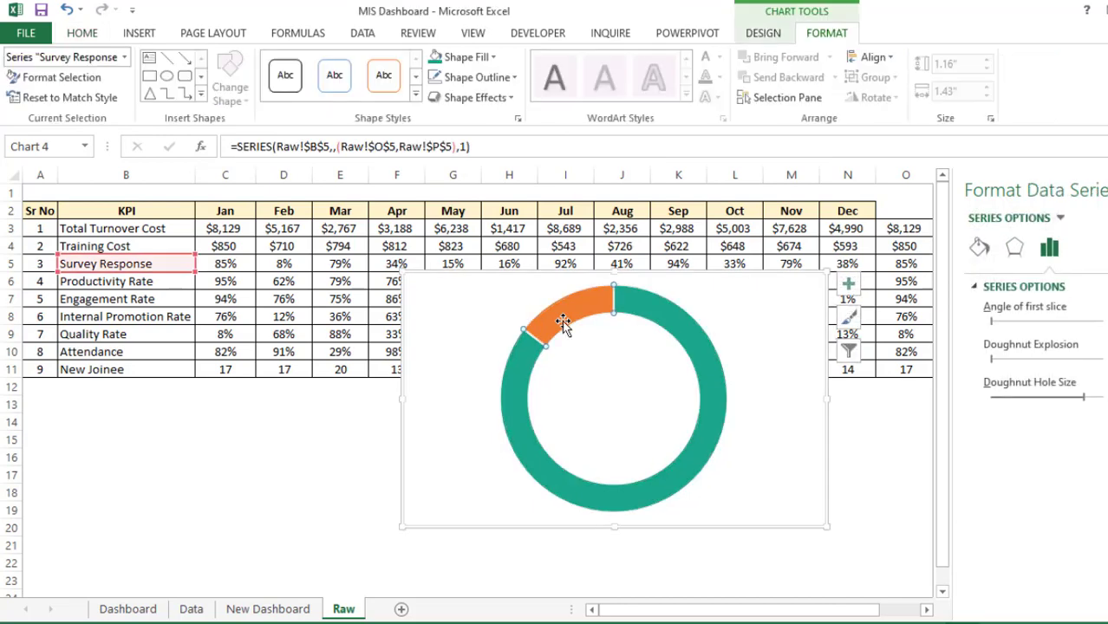
{"action": "left_click", "coordinate": [493, 58]}
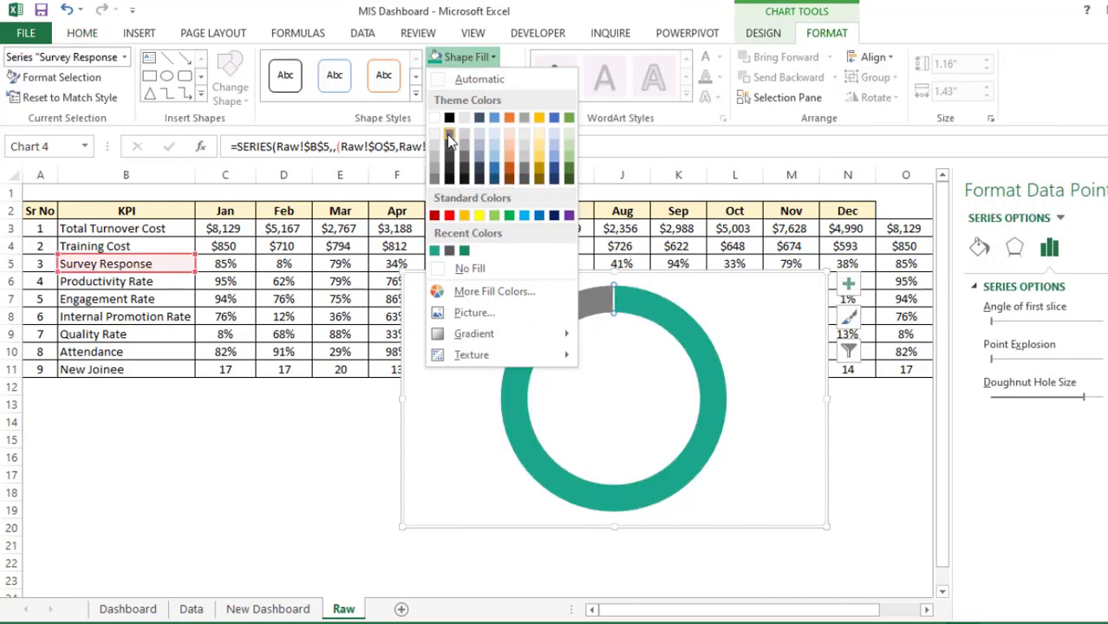
{"action": "left_click", "coordinate": [450, 139]}
{"action": "left_click", "coordinate": [472, 443]}
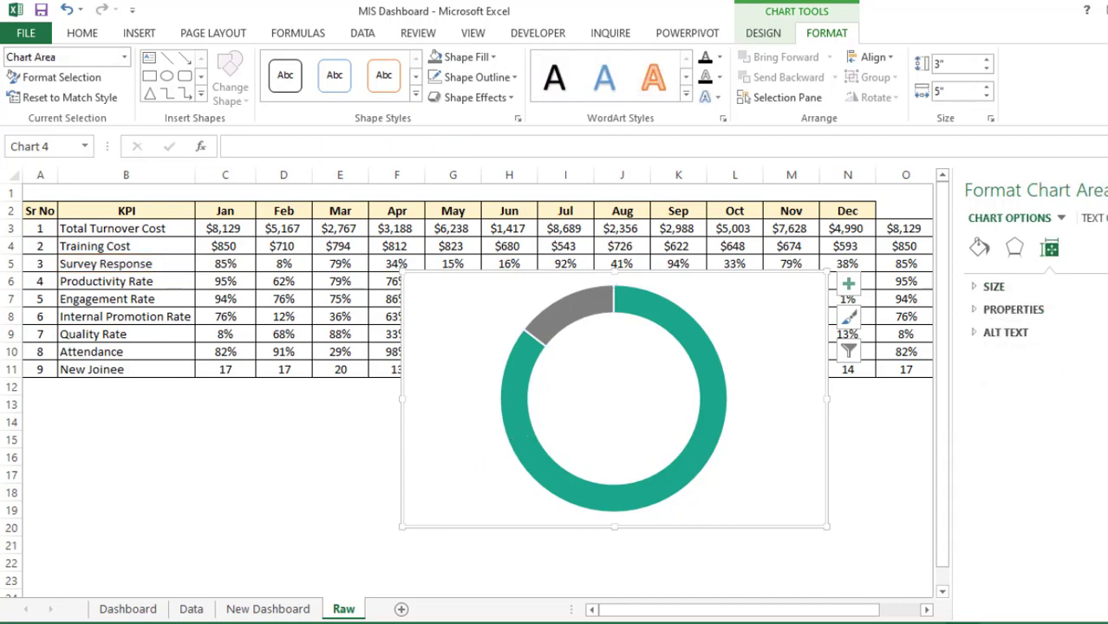
{"action": "left_click", "coordinate": [1107, 189]}
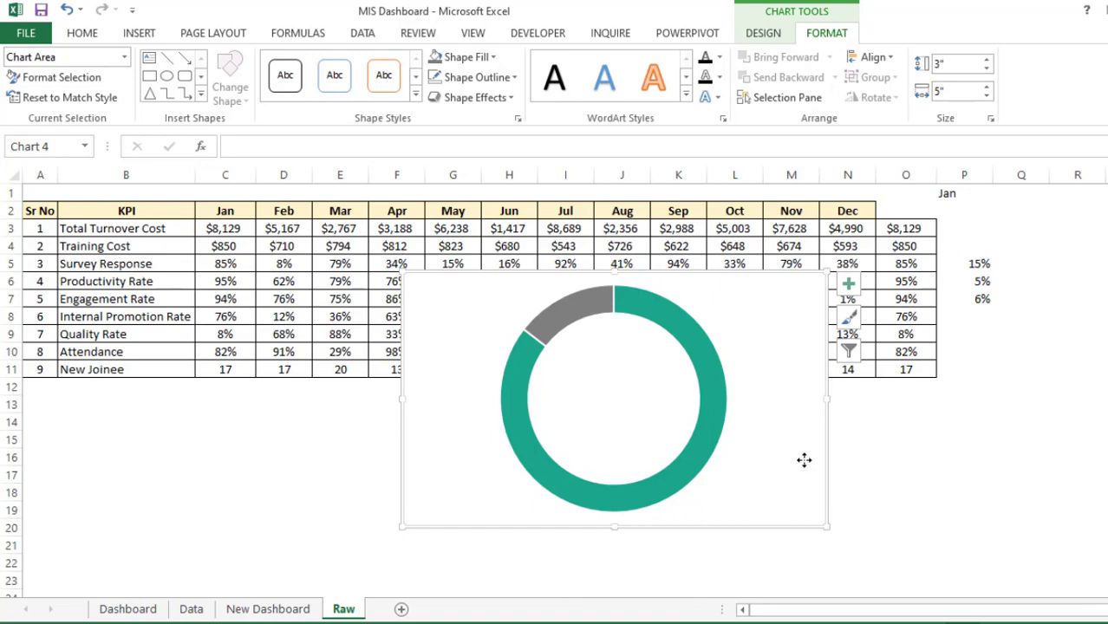
- Paste a copy of the doughnut chart on the New Dashboard sheet and shrink it to a small square
{"action": "left_click", "coordinate": [241, 610]}
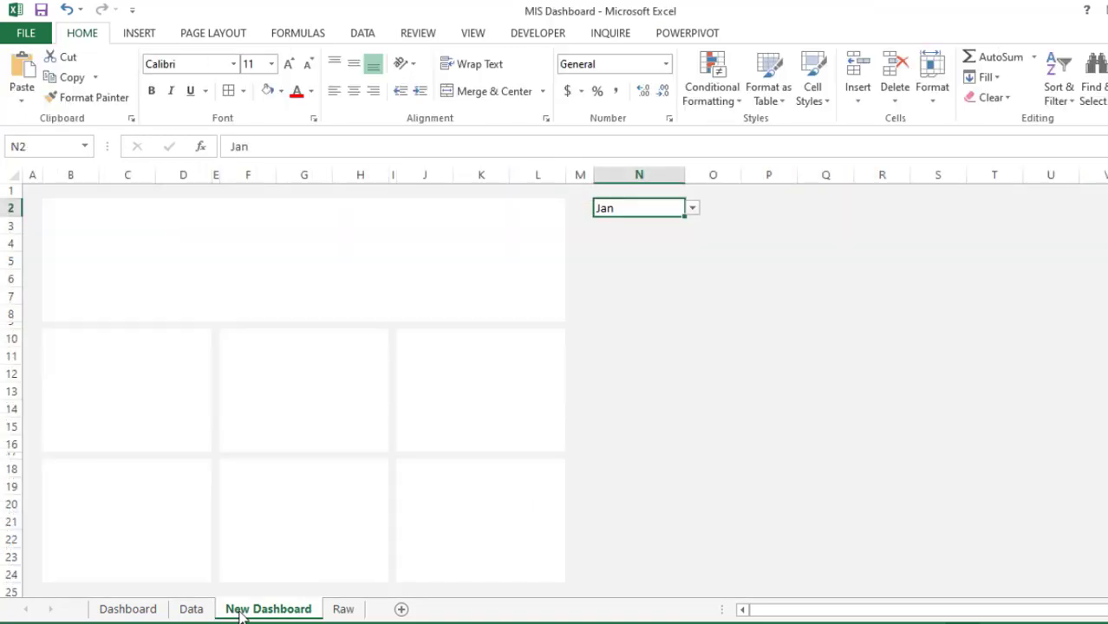
{"action": "left_click", "coordinate": [719, 343]}
{"action": "key", "text": "ctrl+v"}
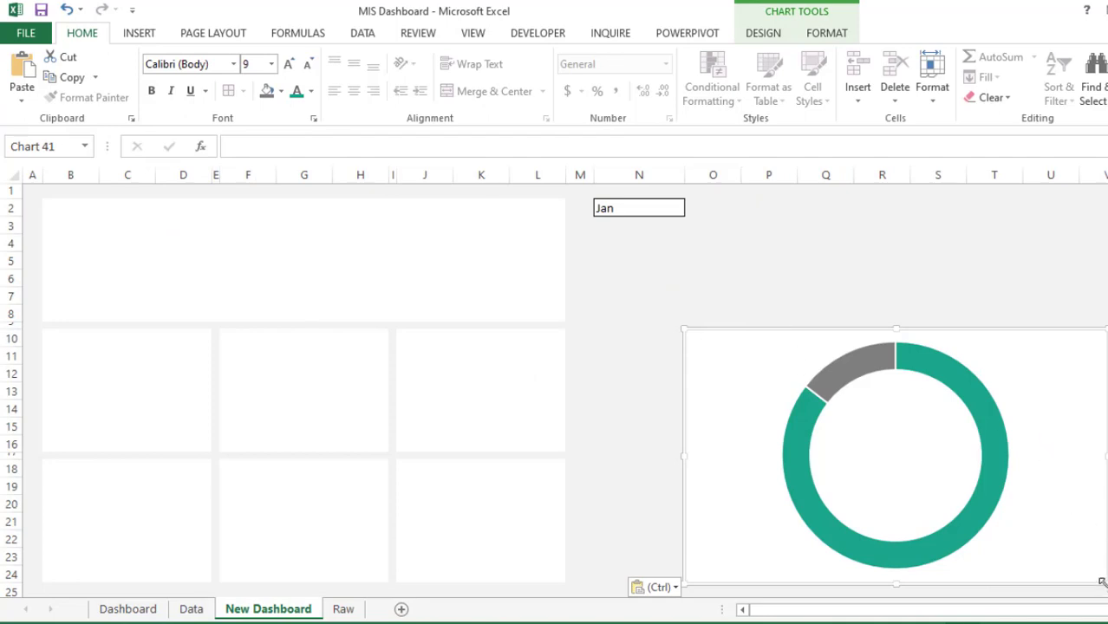
{"action": "left_click_drag", "start_coordinate": [1101, 583], "coordinate": [647, 373]}
{"action": "key", "text": "ctrl+z"}
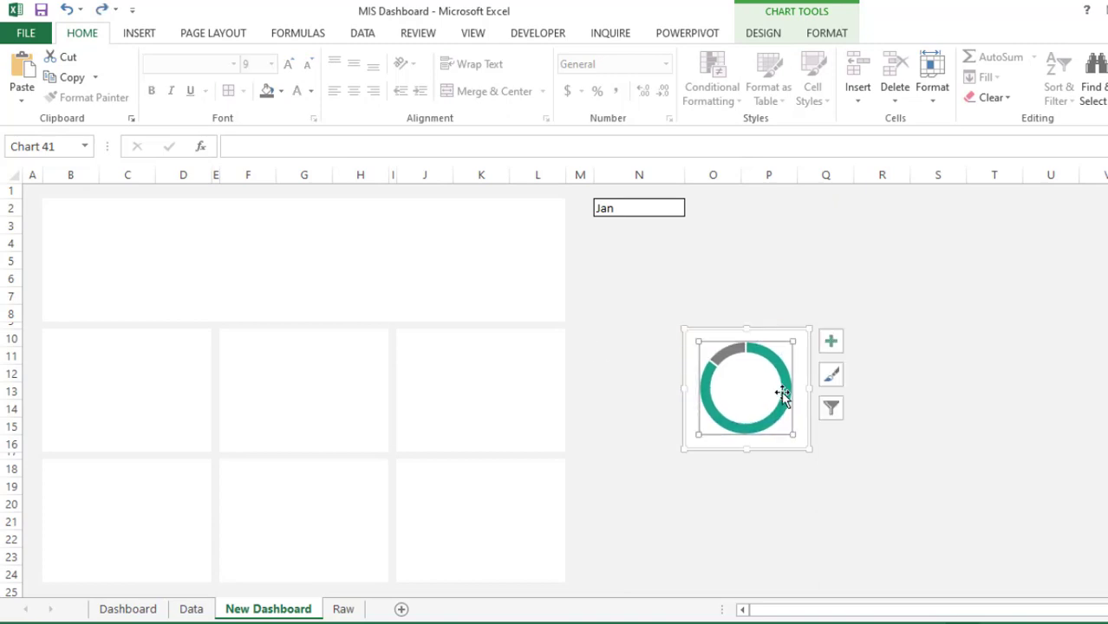
{"action": "left_click", "coordinate": [872, 481]}
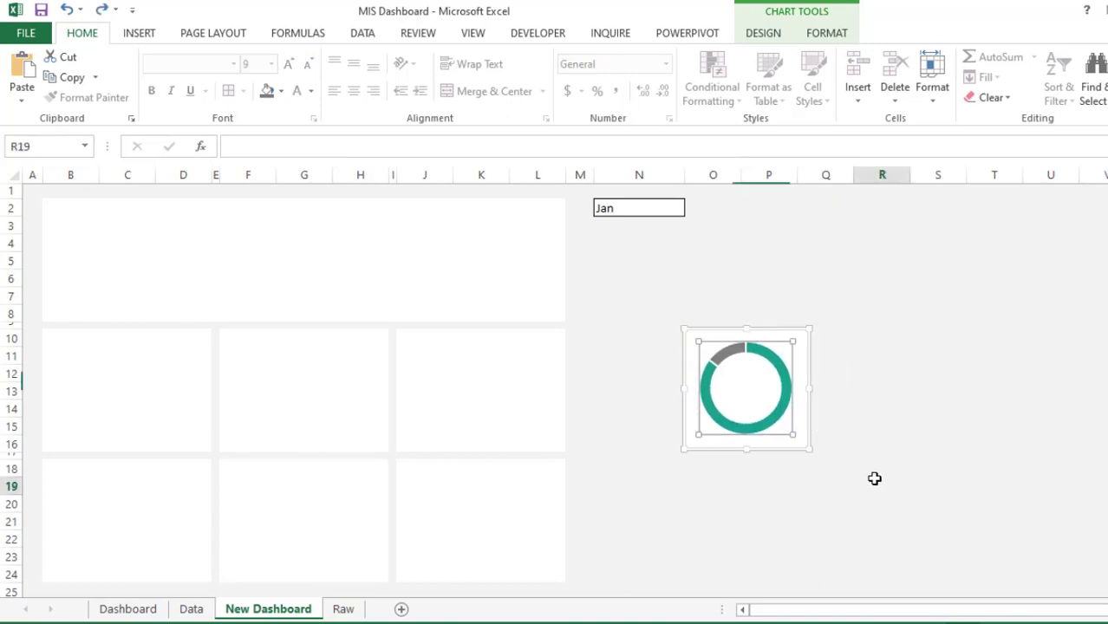
- Place the doughnut chart at the left end of the dashboard's wide upper block, sized about 1.17" high by 1.27" wide
{"action": "left_click", "coordinate": [792, 422]}
{"action": "mouse_move", "coordinate": [797, 430]}
{"action": "left_mouse_down"}
{"action": "mouse_move", "coordinate": [633, 377]}
{"action": "mouse_move", "coordinate": [159, 318]}
{"action": "mouse_move", "coordinate": [158, 301]}
{"action": "mouse_move", "coordinate": [138, 292]}
{"action": "left_mouse_up"}
{"action": "left_click_drag", "start_coordinate": [126, 222], "coordinate": [141, 235]}
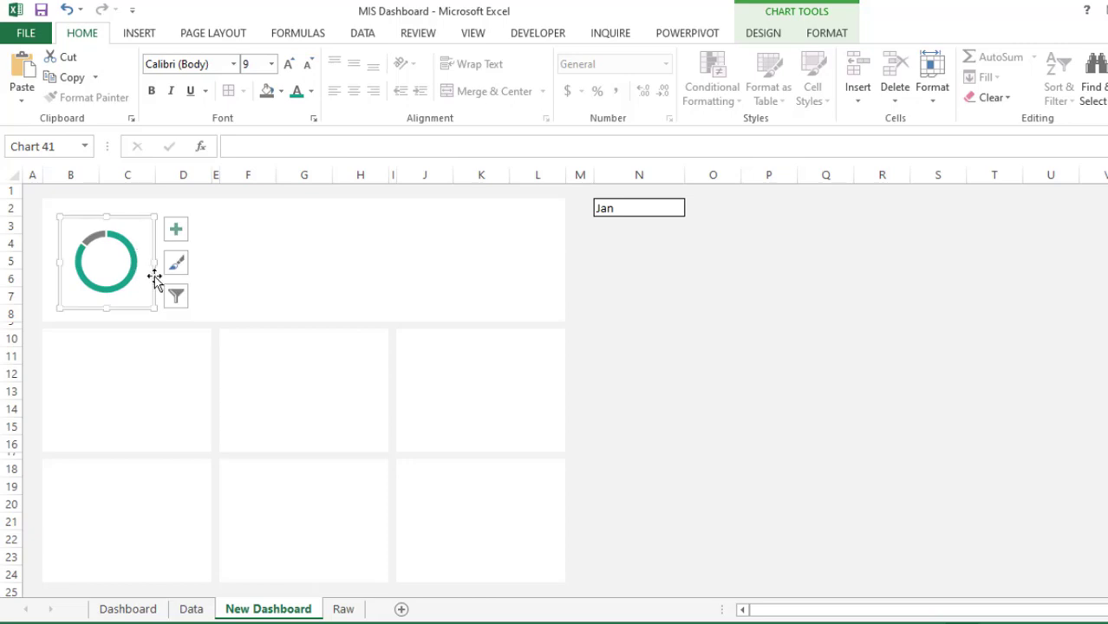
{"action": "left_click_drag", "start_coordinate": [155, 311], "coordinate": [170, 318]}
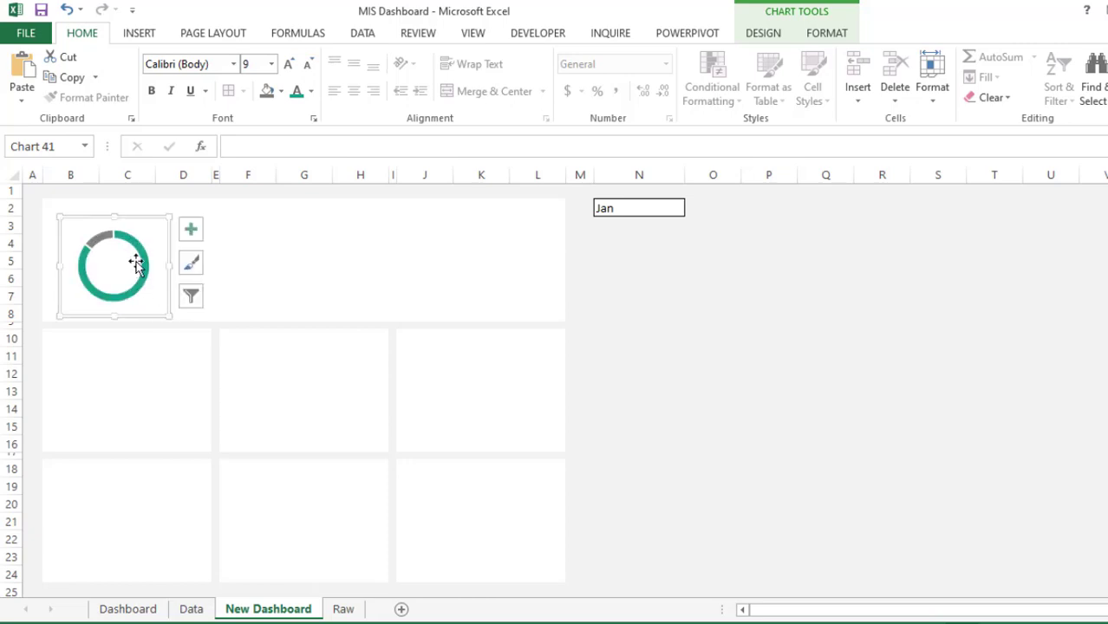
- Reduce the doughnut hole size of the Survey Response chart so its ring becomes thicker
{"action": "double_click", "coordinate": [139, 262]}
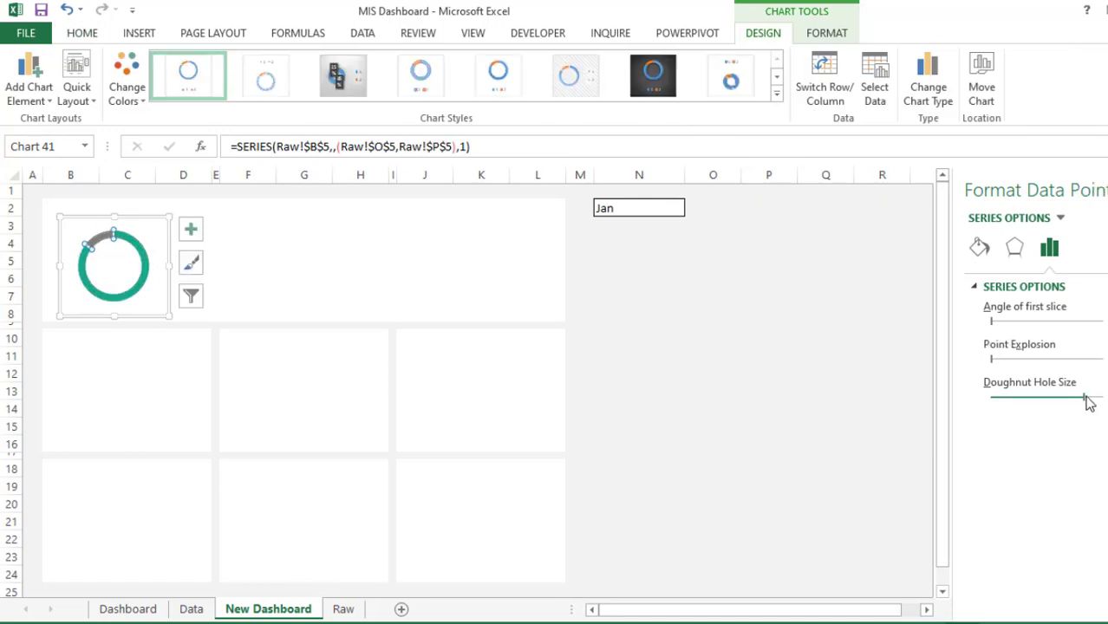
{"action": "left_click_drag", "start_coordinate": [1084, 397], "coordinate": [1030, 400]}
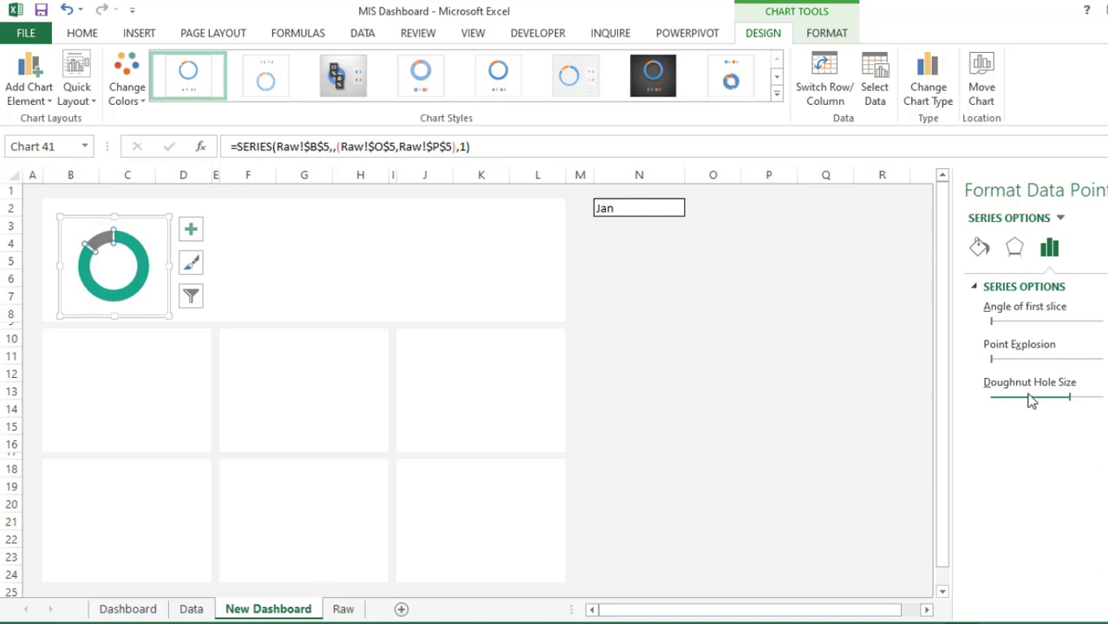
{"action": "left_click", "coordinate": [810, 359]}
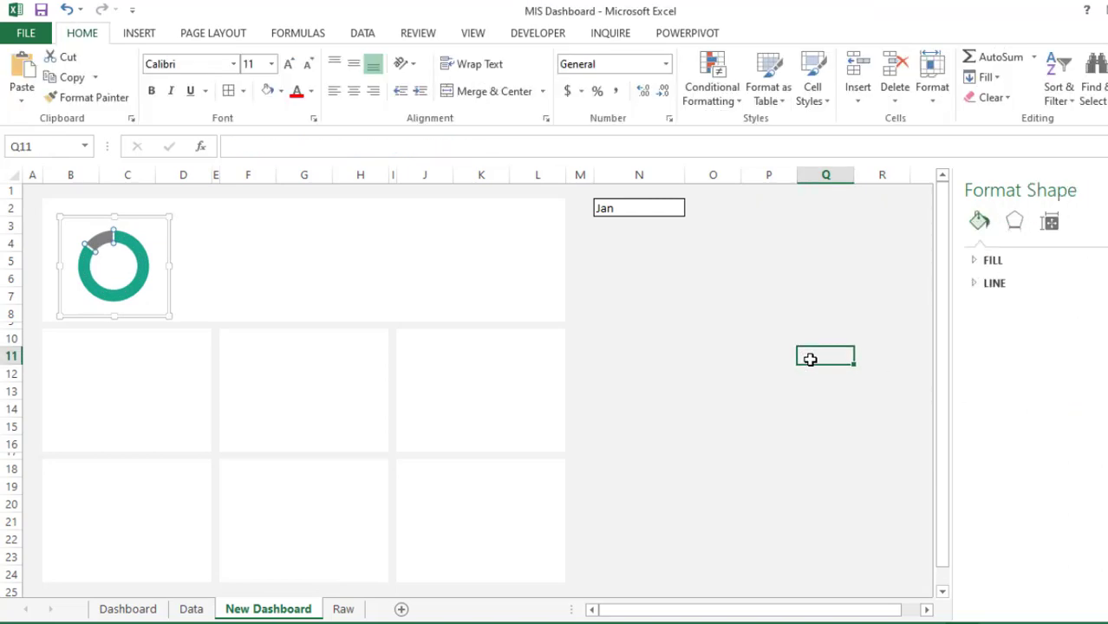
{"action": "left_click", "coordinate": [737, 325]}
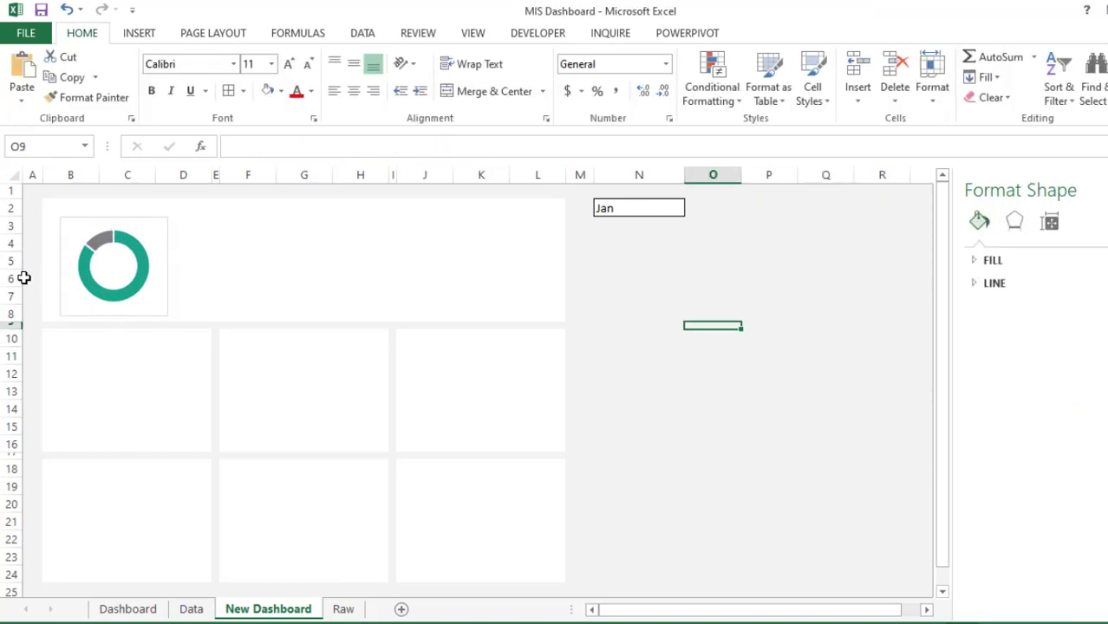
- Check the doughnut styling on the finished Dashboard sheet and remove the outline from the New Dashboard chart
{"action": "left_click", "coordinate": [121, 610]}
{"action": "mouse_move", "coordinate": [127, 279]}
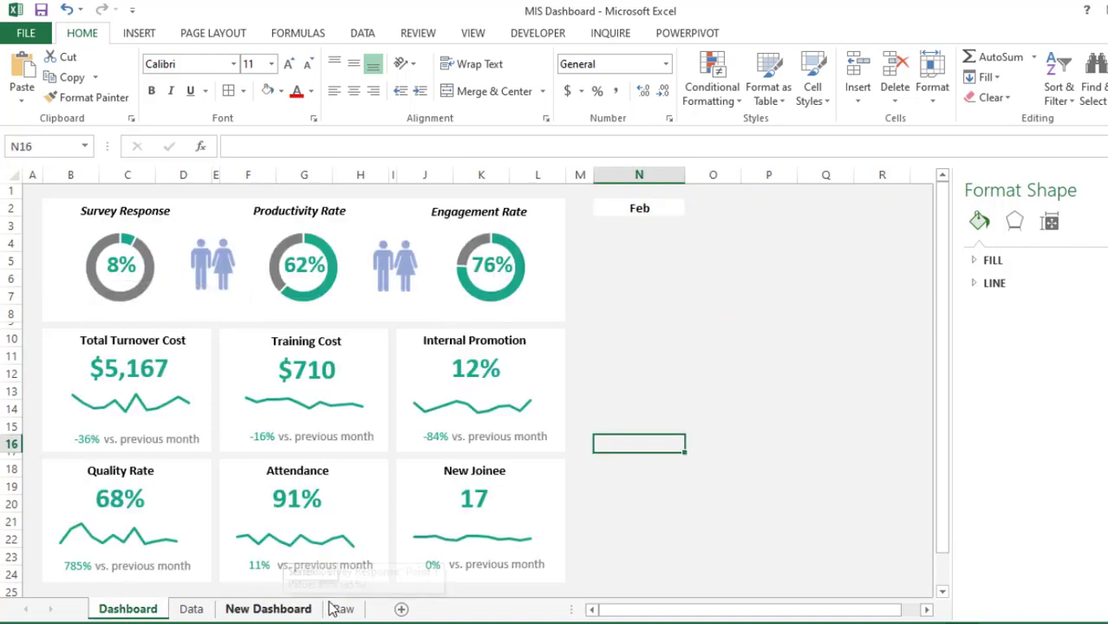
{"action": "left_click", "coordinate": [276, 611]}
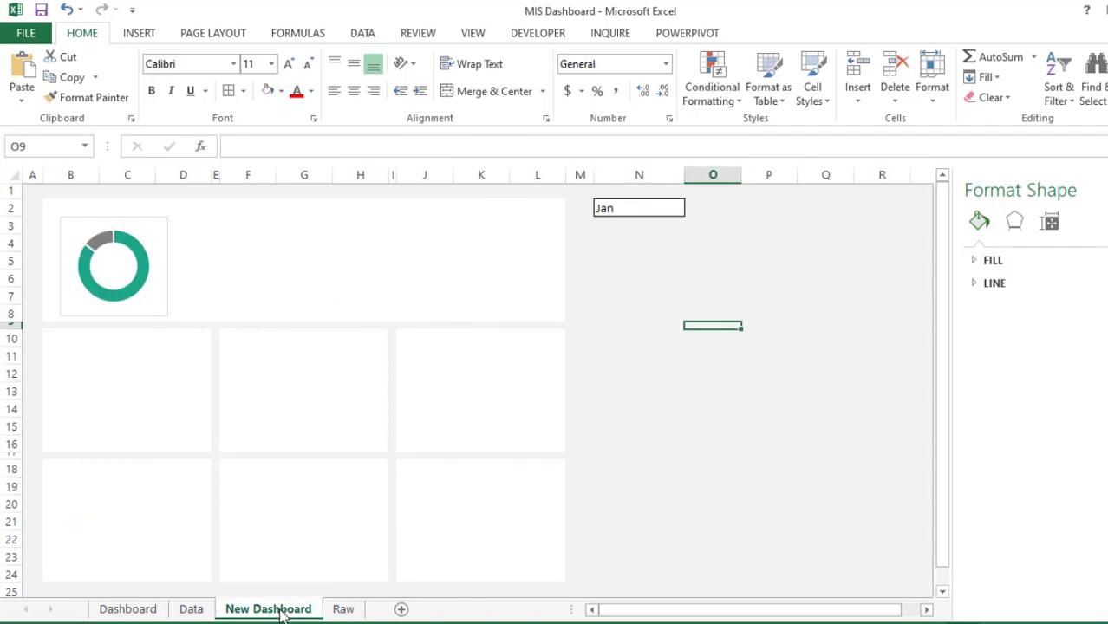
{"action": "left_click", "coordinate": [153, 295]}
{"action": "left_click", "coordinate": [156, 297]}
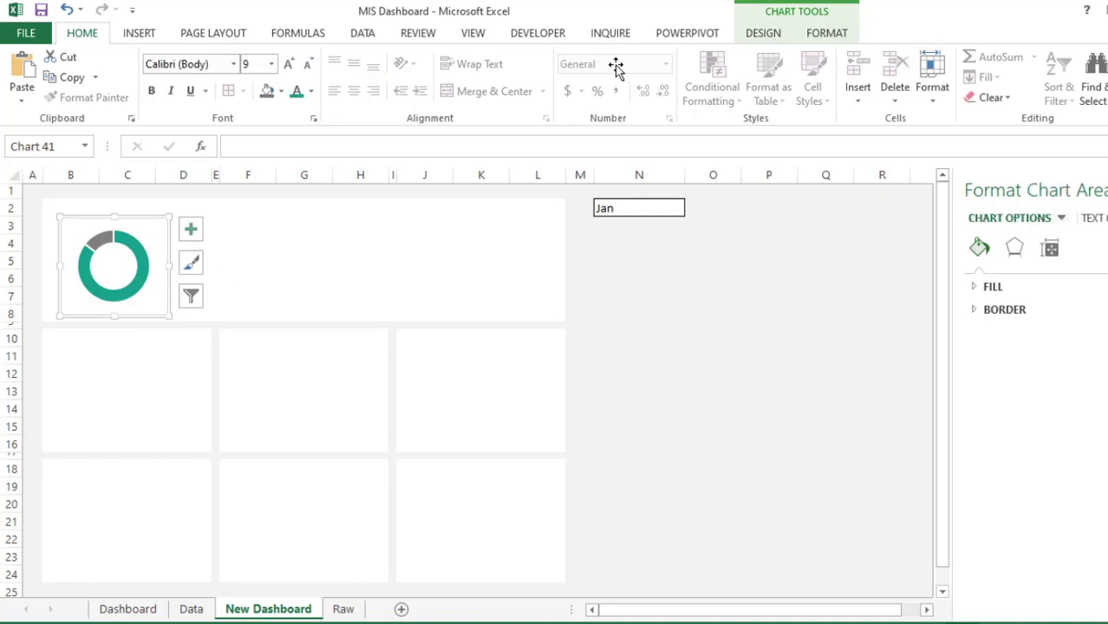
{"action": "left_click", "coordinate": [825, 36]}
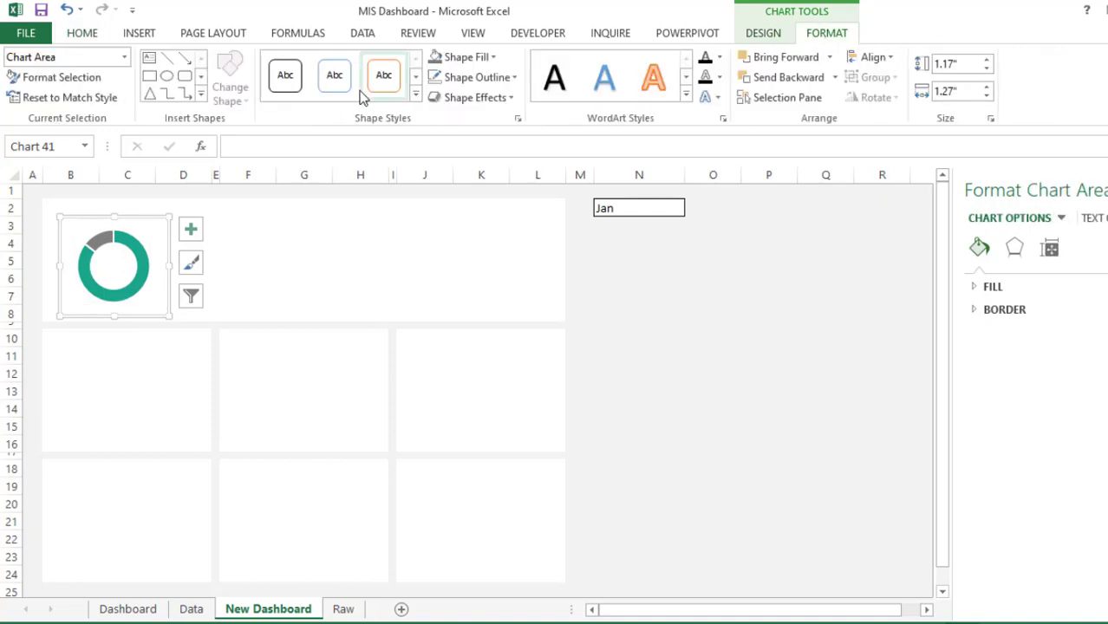
{"action": "left_click", "coordinate": [478, 78]}
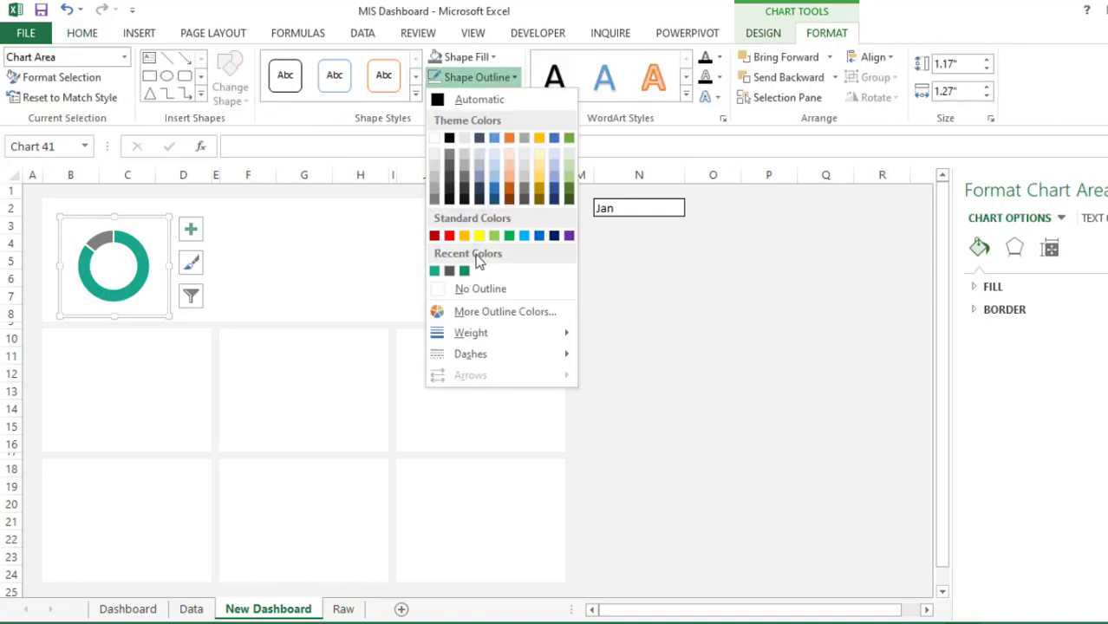
{"action": "left_click", "coordinate": [476, 286]}
{"action": "left_click", "coordinate": [621, 313]}
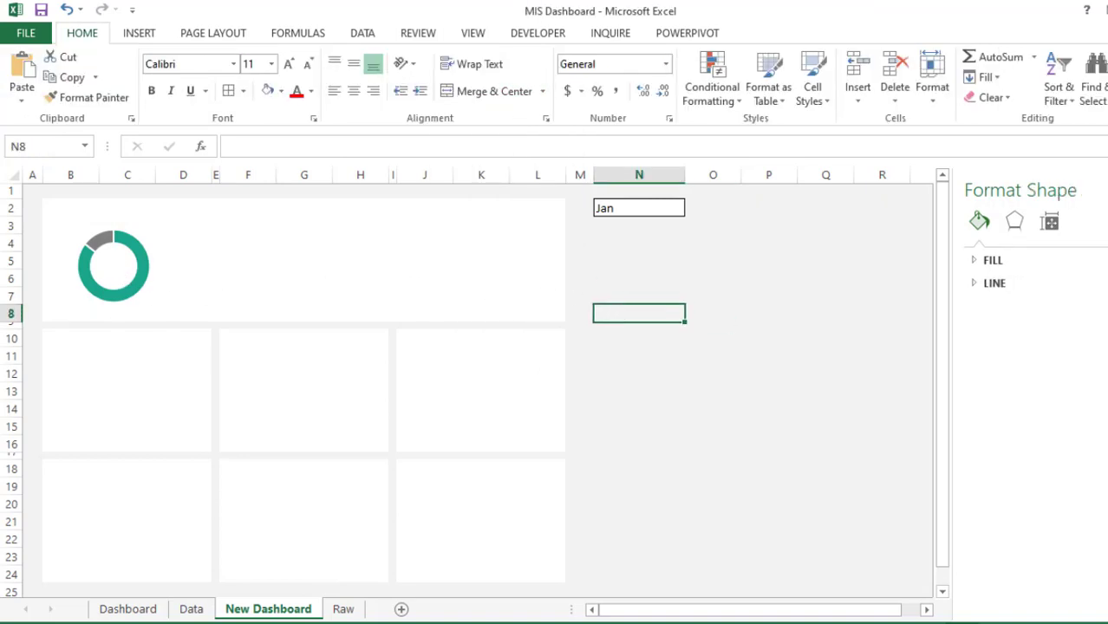
- Insert a text box inside the doughnut chart and link it to the Survey Response value in Raw!$O$5
{"action": "left_click", "coordinate": [122, 264]}
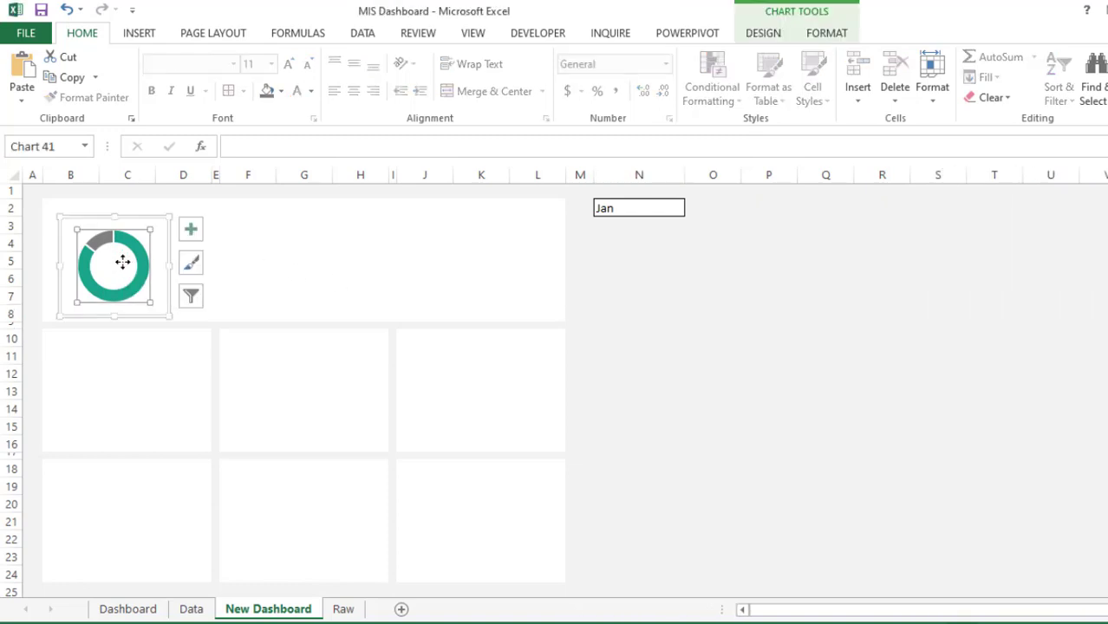
{"action": "left_click", "coordinate": [138, 34]}
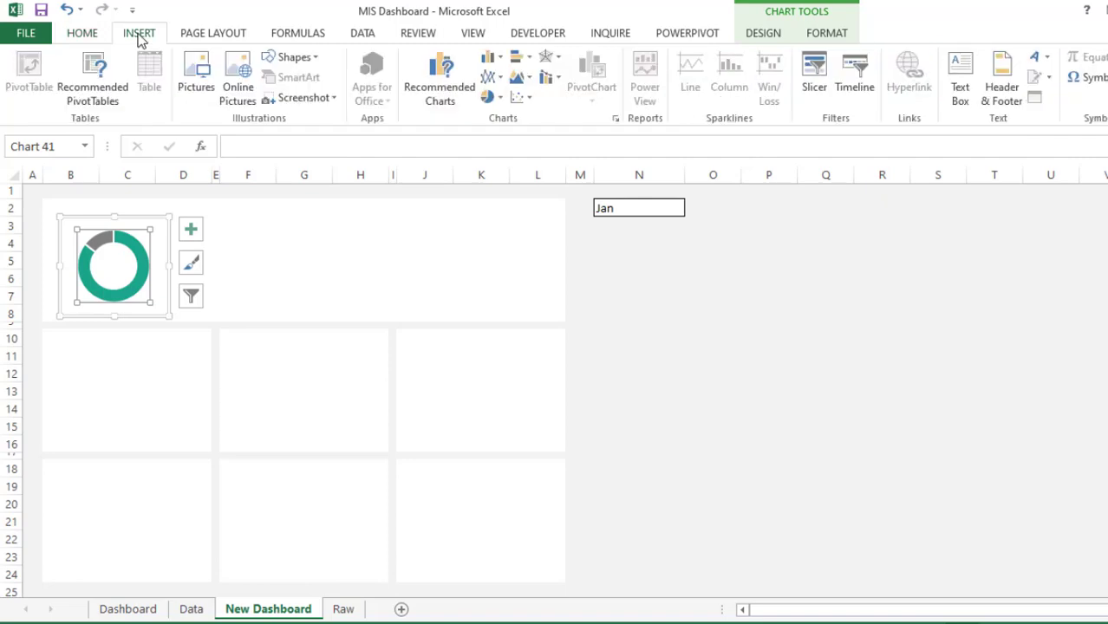
{"action": "left_click", "coordinate": [963, 97]}
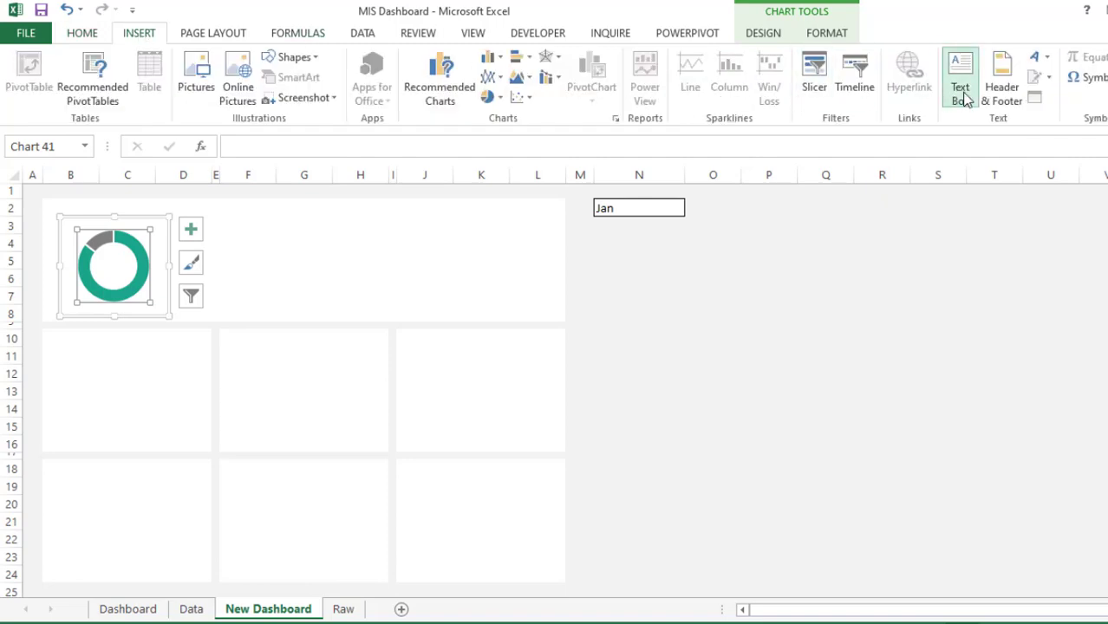
{"action": "left_click", "coordinate": [98, 256]}
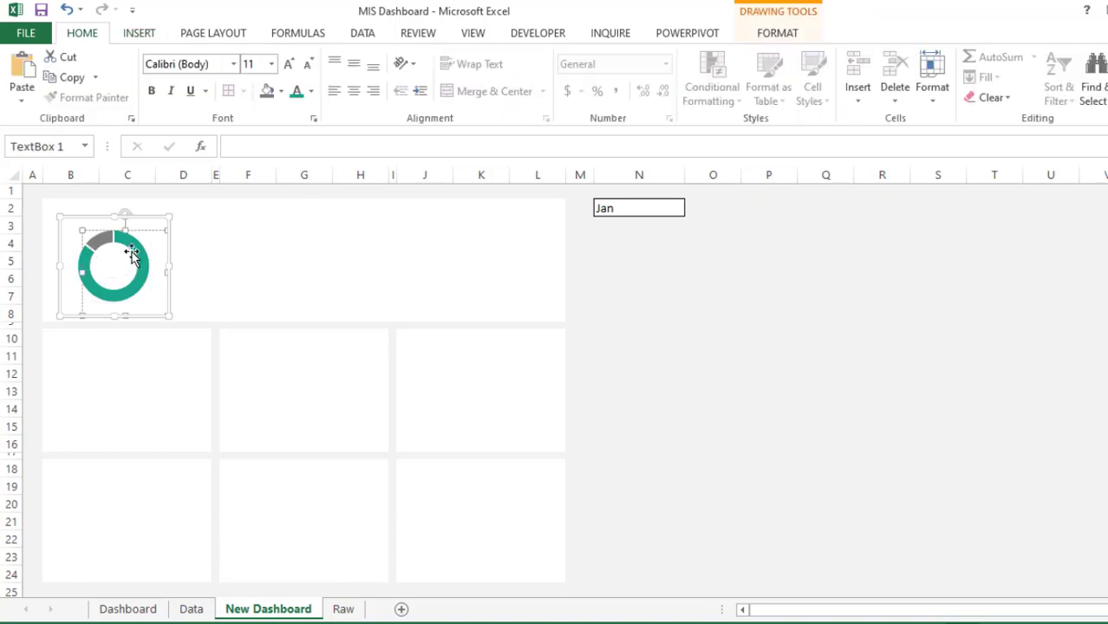
{"action": "left_click", "coordinate": [248, 148]}
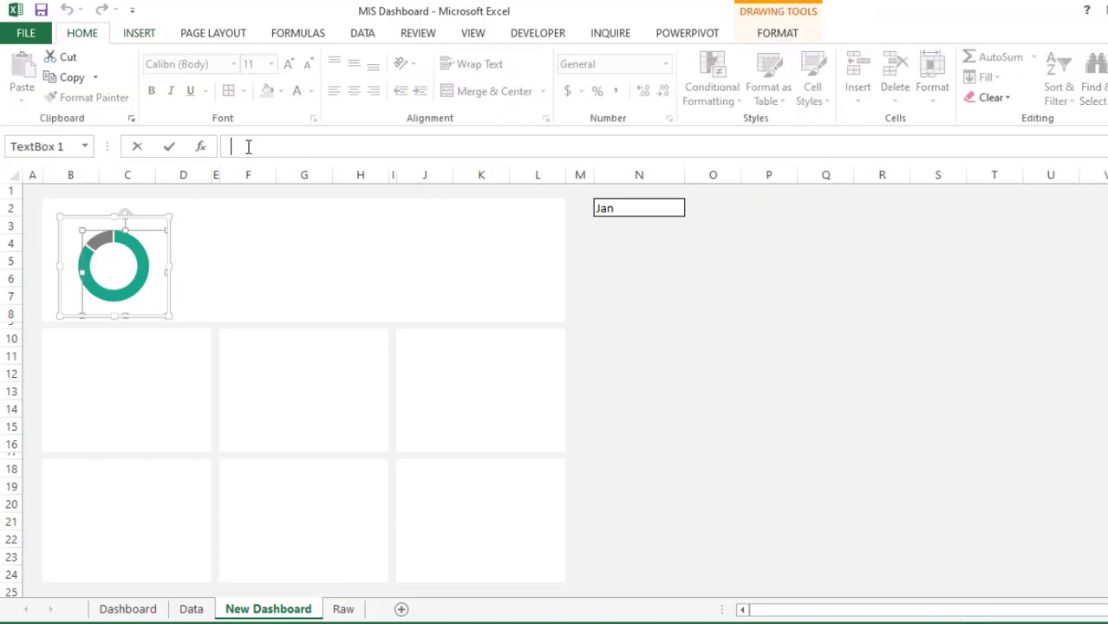
{"action": "type", "text": "="}
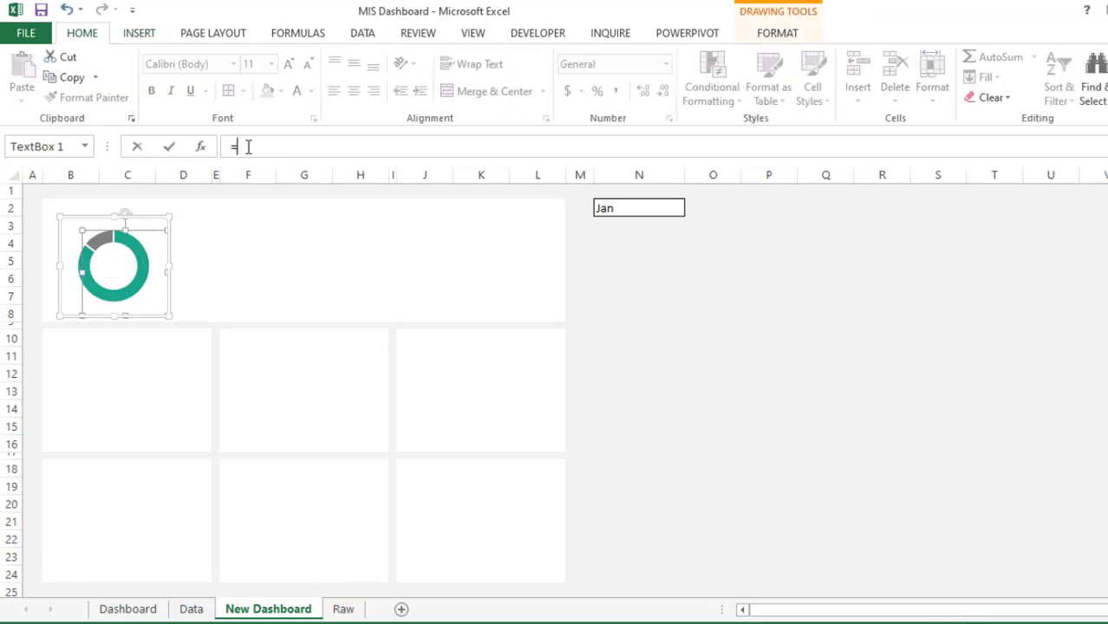
{"action": "left_click", "coordinate": [344, 609]}
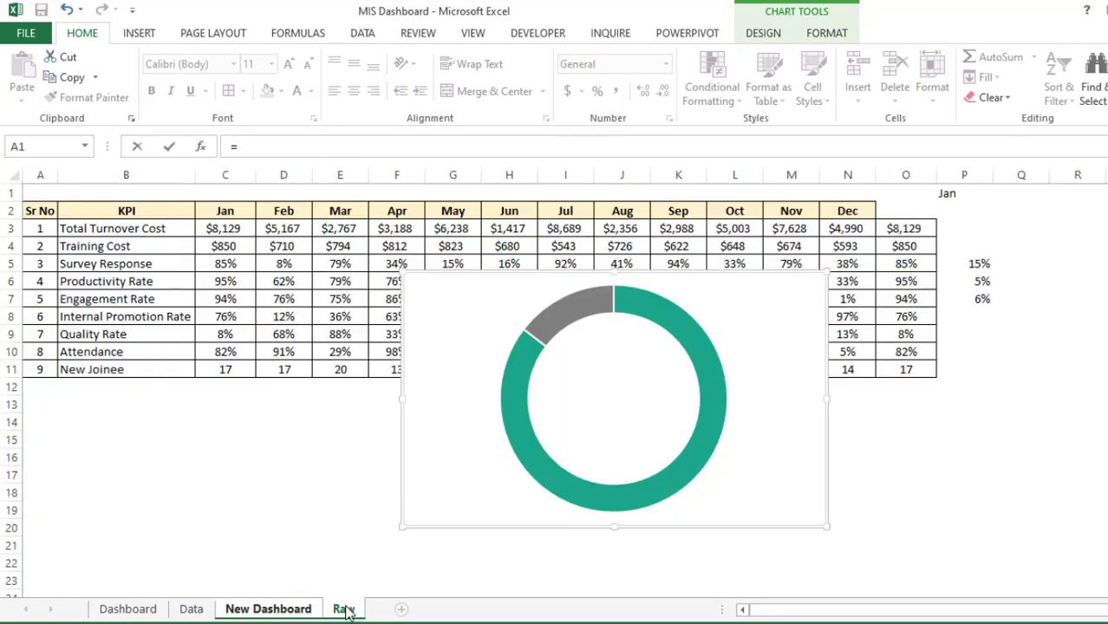
{"action": "left_click", "coordinate": [901, 263]}
{"action": "key", "text": "Return"}
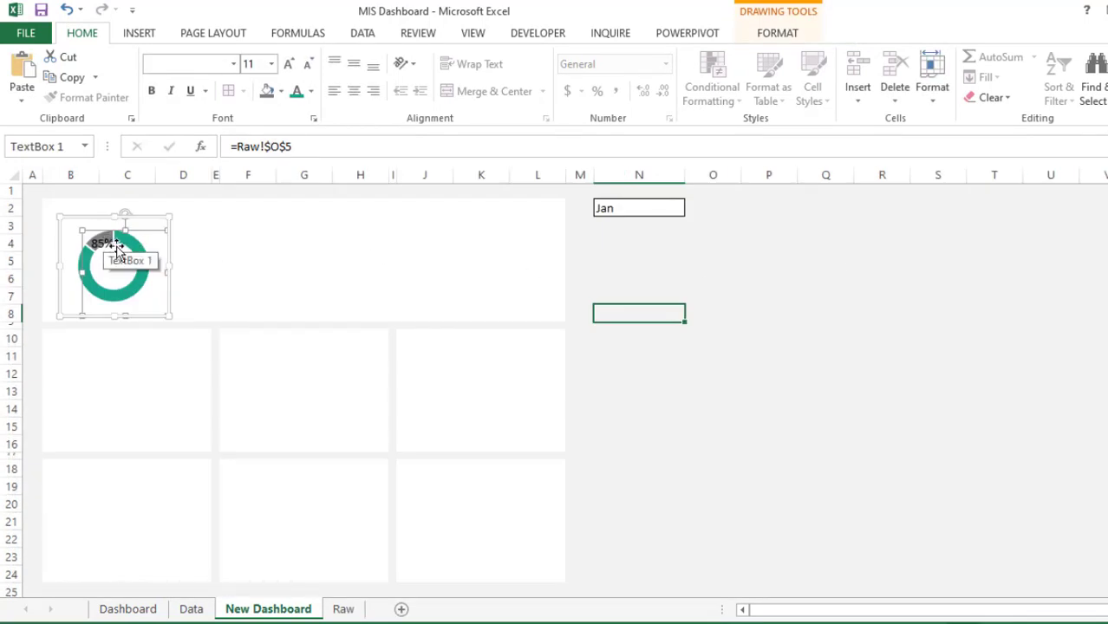
- Centre the linked percentage label horizontally and vertically, and shrink its text box from the upper-left corner
{"action": "left_click", "coordinate": [356, 68]}
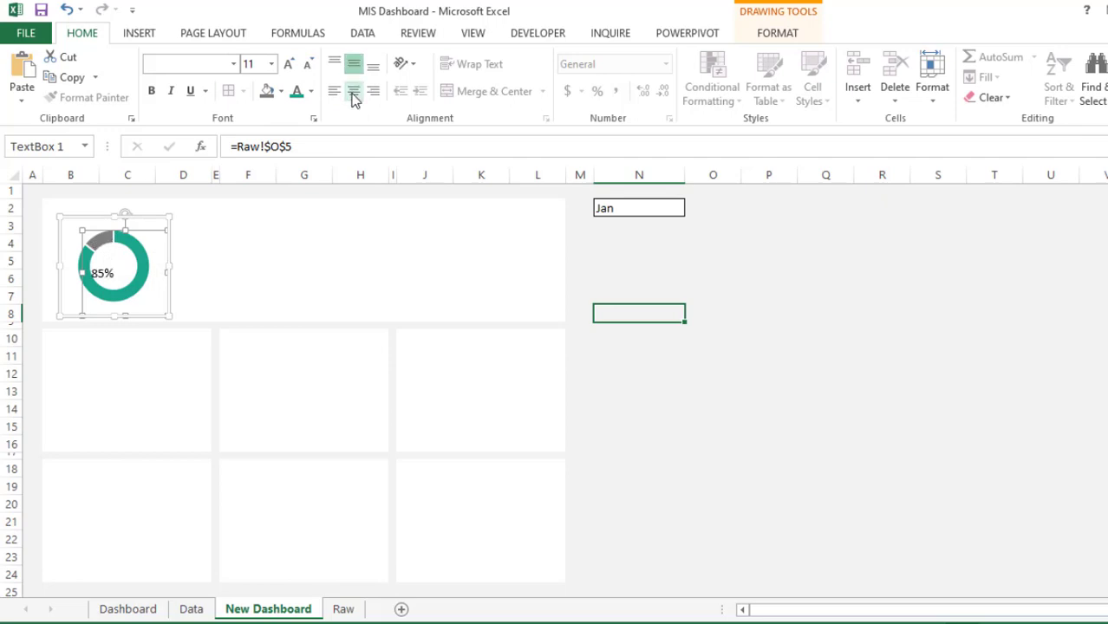
{"action": "left_click", "coordinate": [354, 93]}
{"action": "left_click", "coordinate": [353, 90]}
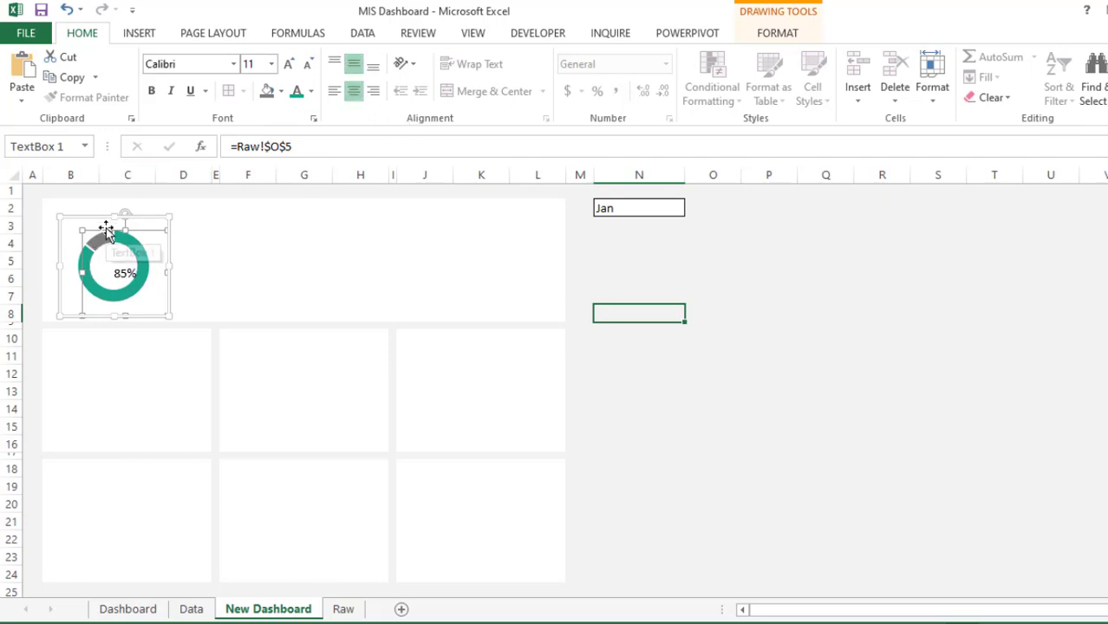
{"action": "left_click_drag", "start_coordinate": [81, 228], "coordinate": [106, 252]}
{"action": "left_click", "coordinate": [130, 273]}
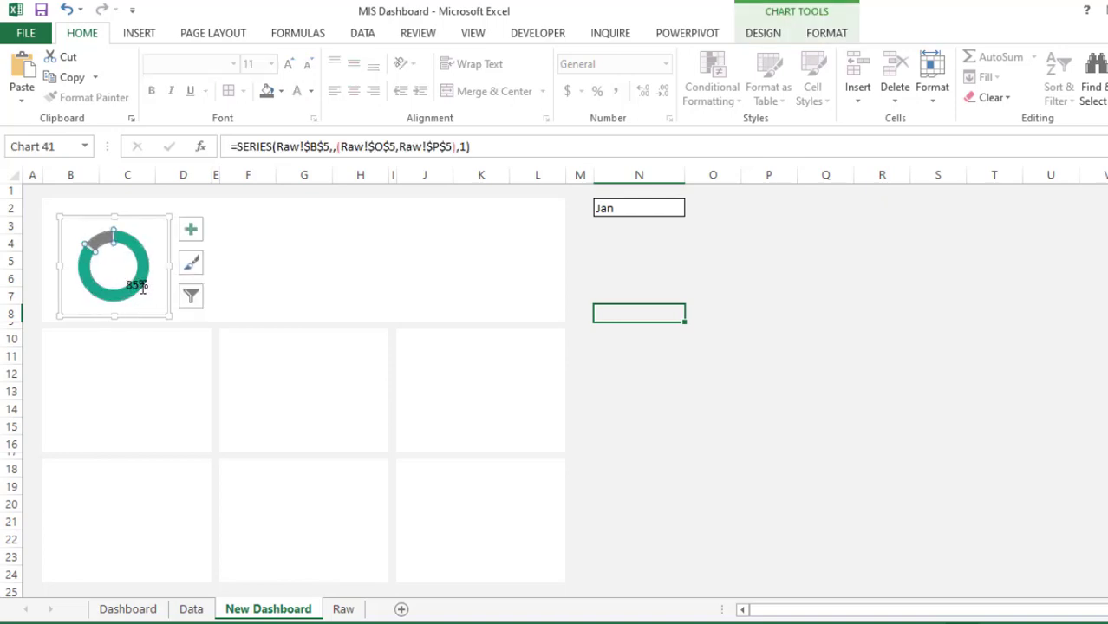
- Format the percentage label as 20 pt bold text in the ring's teal colour
{"action": "left_click", "coordinate": [137, 286]}
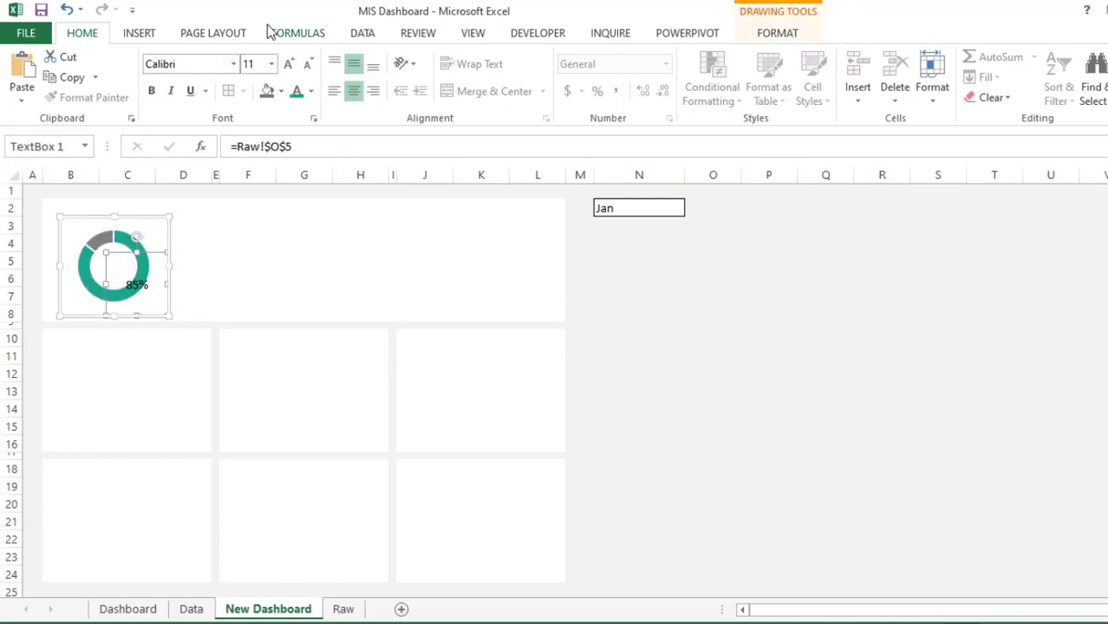
{"action": "left_click", "coordinate": [263, 66]}
{"action": "key", "text": "Return"}
{"action": "left_click", "coordinate": [295, 95]}
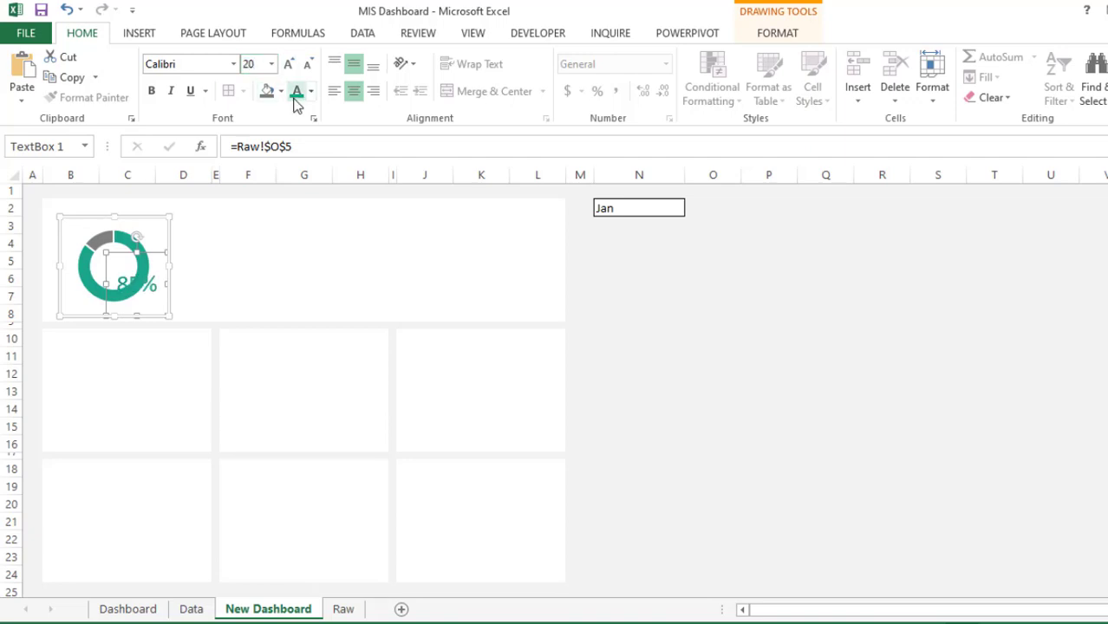
{"action": "left_click", "coordinate": [153, 94]}
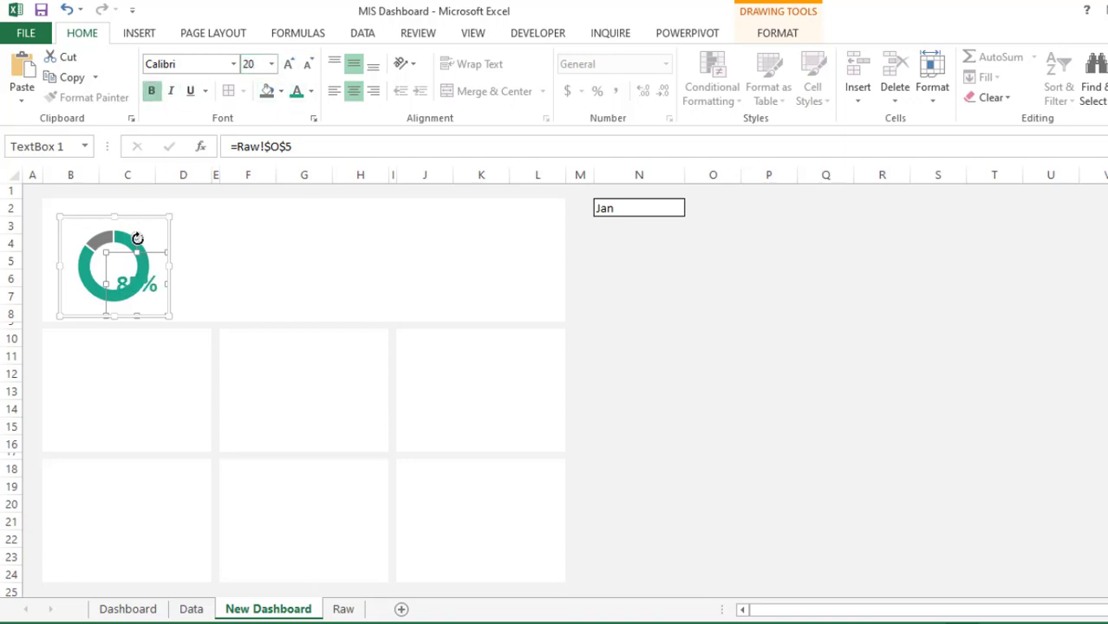
{"action": "left_click", "coordinate": [125, 259]}
{"action": "left_click", "coordinate": [119, 254]}
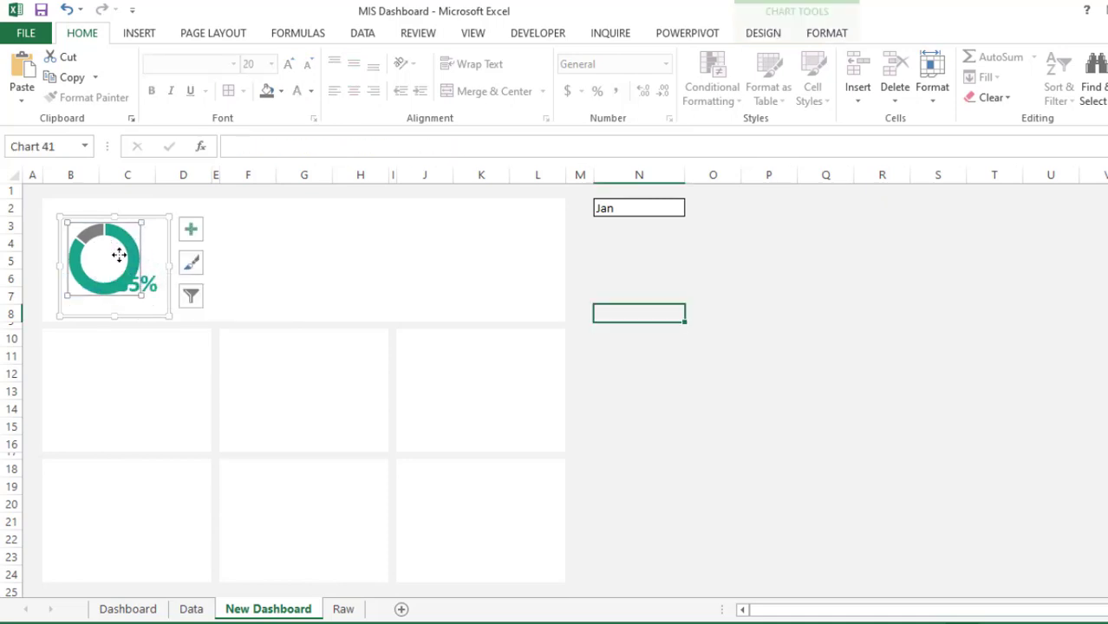
{"action": "left_click_drag", "start_coordinate": [118, 255], "coordinate": [129, 262]}
- Reposition and resize the percentage text box so the value sits in the centre of the doughnut ring
{"action": "left_click", "coordinate": [132, 278]}
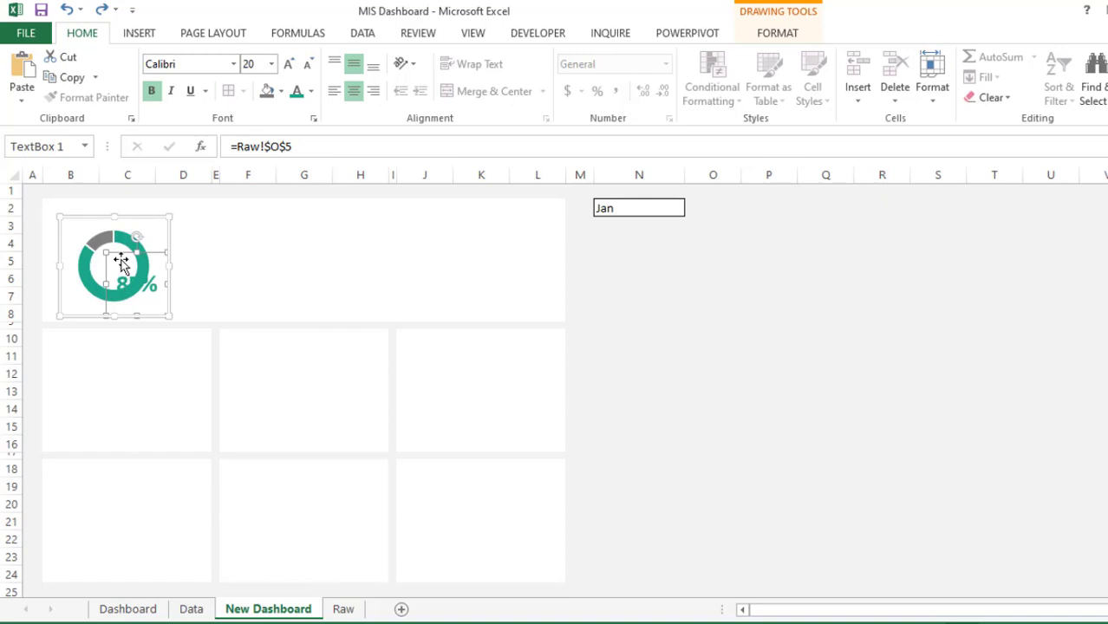
{"action": "left_click", "coordinate": [126, 273]}
{"action": "left_click", "coordinate": [128, 276]}
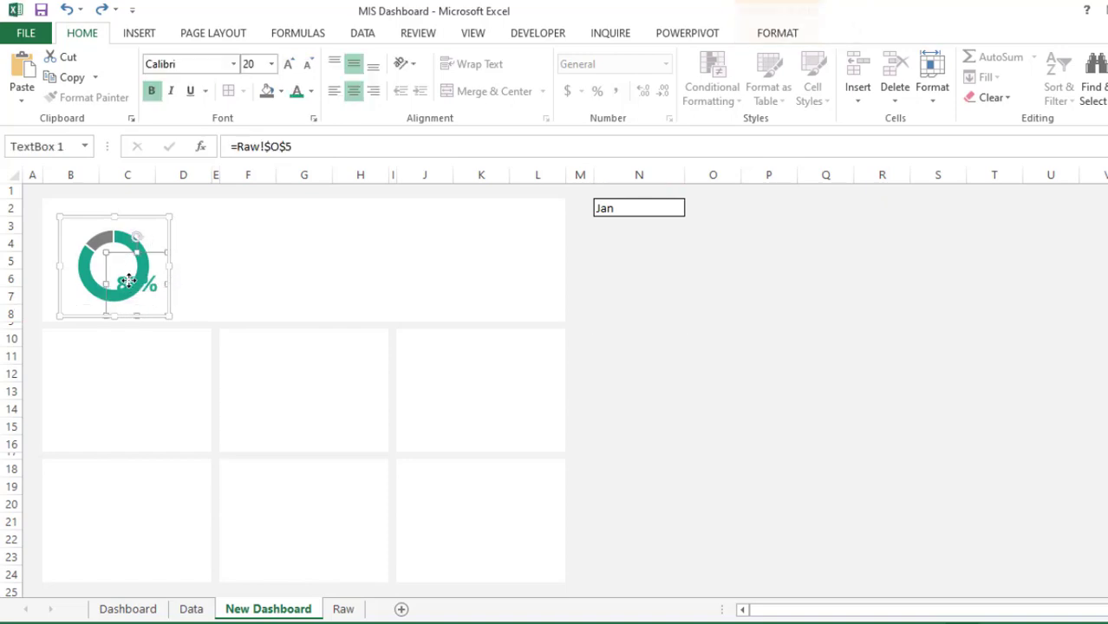
{"action": "left_click_drag", "start_coordinate": [118, 255], "coordinate": [94, 232]}
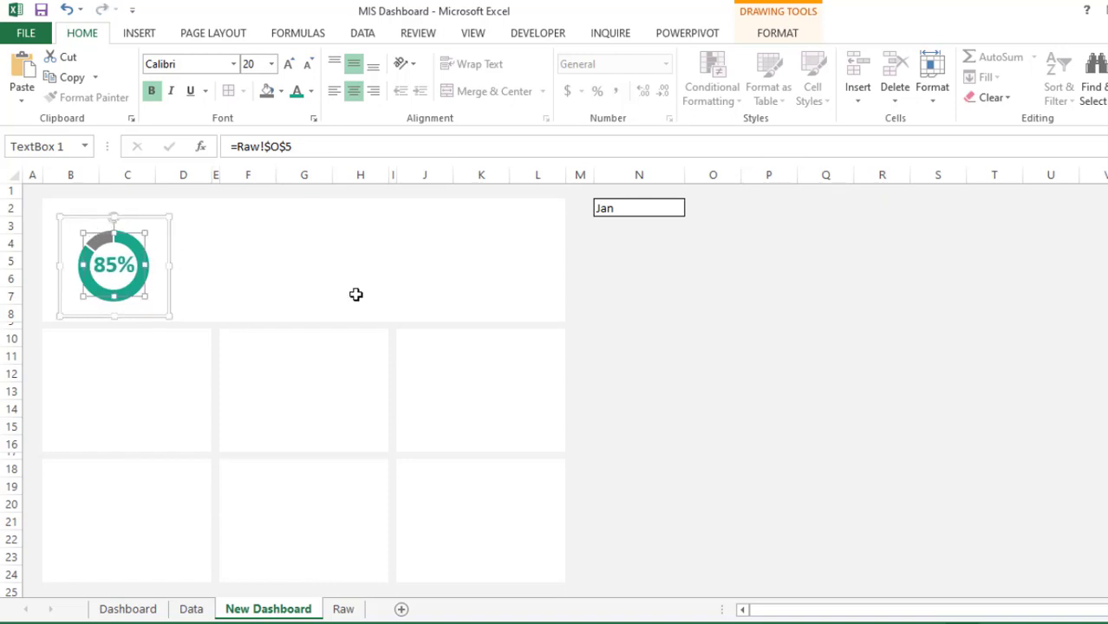
{"action": "left_click", "coordinate": [696, 305]}
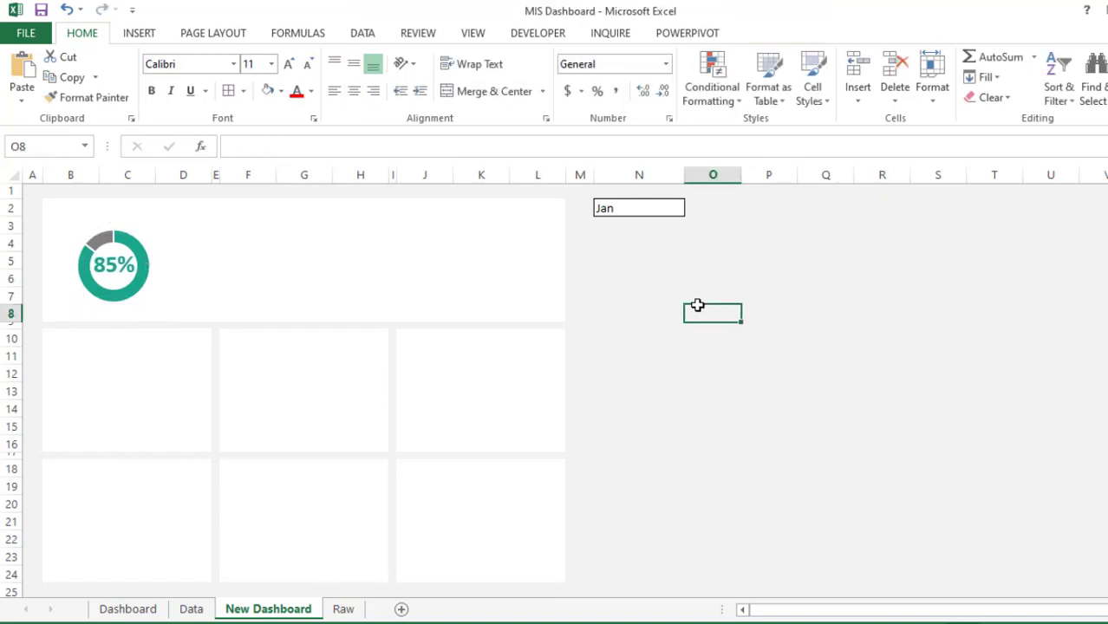
- Test the month dropdown in N2 by choosing Feb and switching back to Jan
{"action": "left_click", "coordinate": [644, 214]}
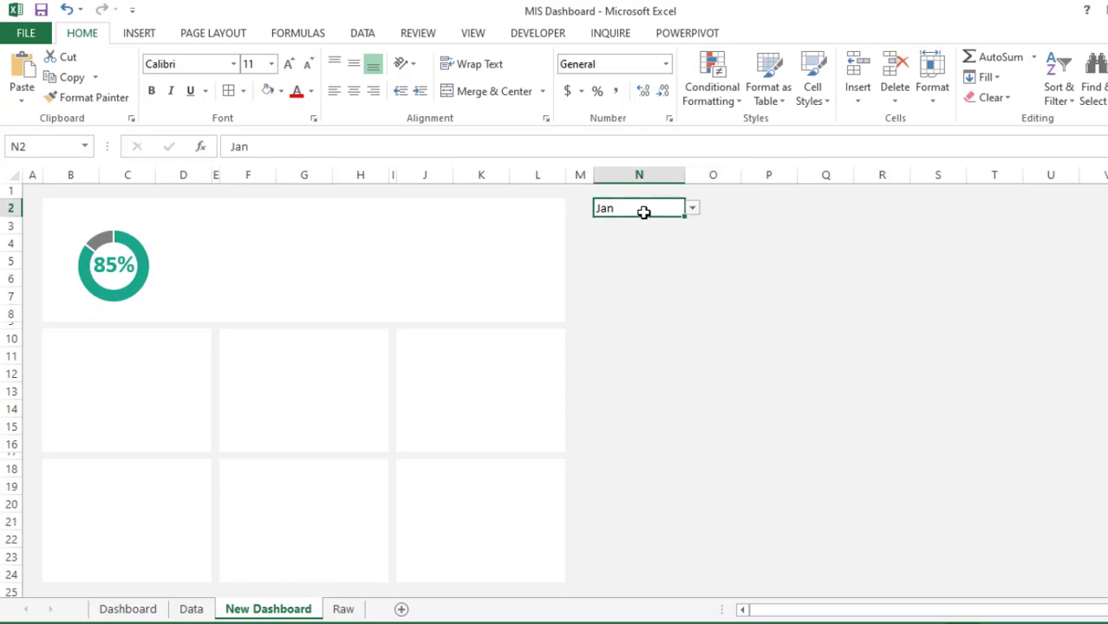
{"action": "left_click", "coordinate": [694, 211]}
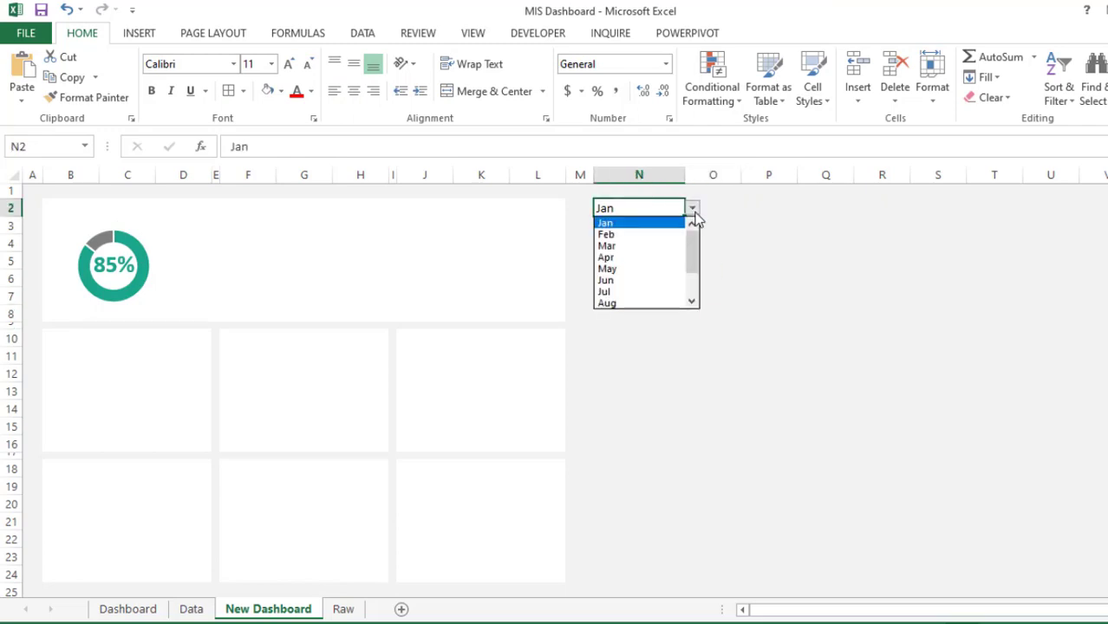
{"action": "left_click", "coordinate": [657, 237]}
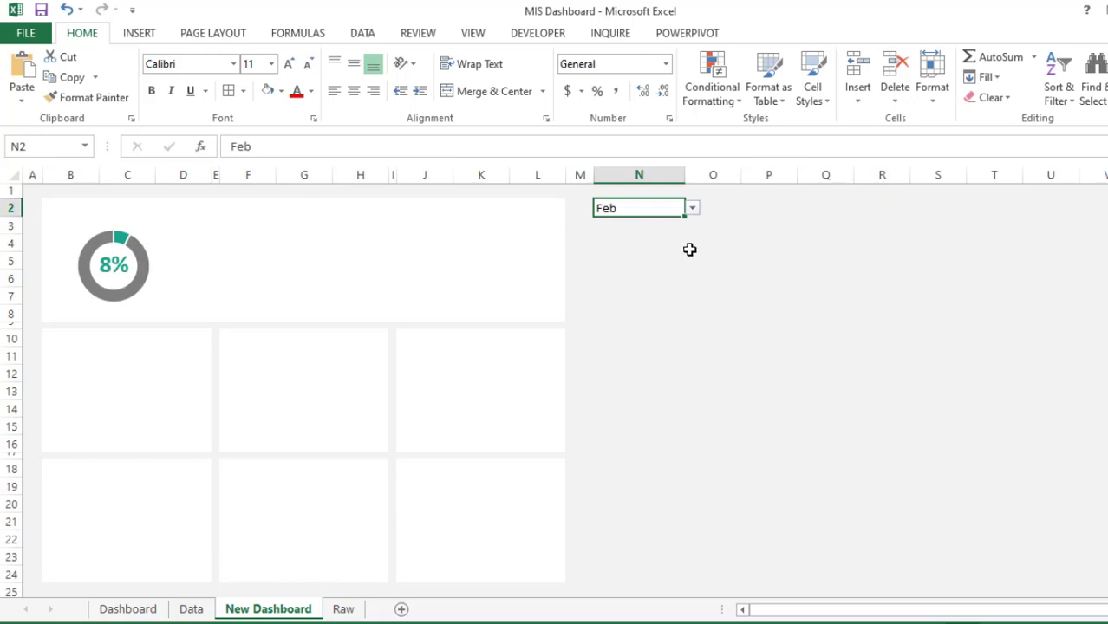
{"action": "left_click", "coordinate": [692, 210]}
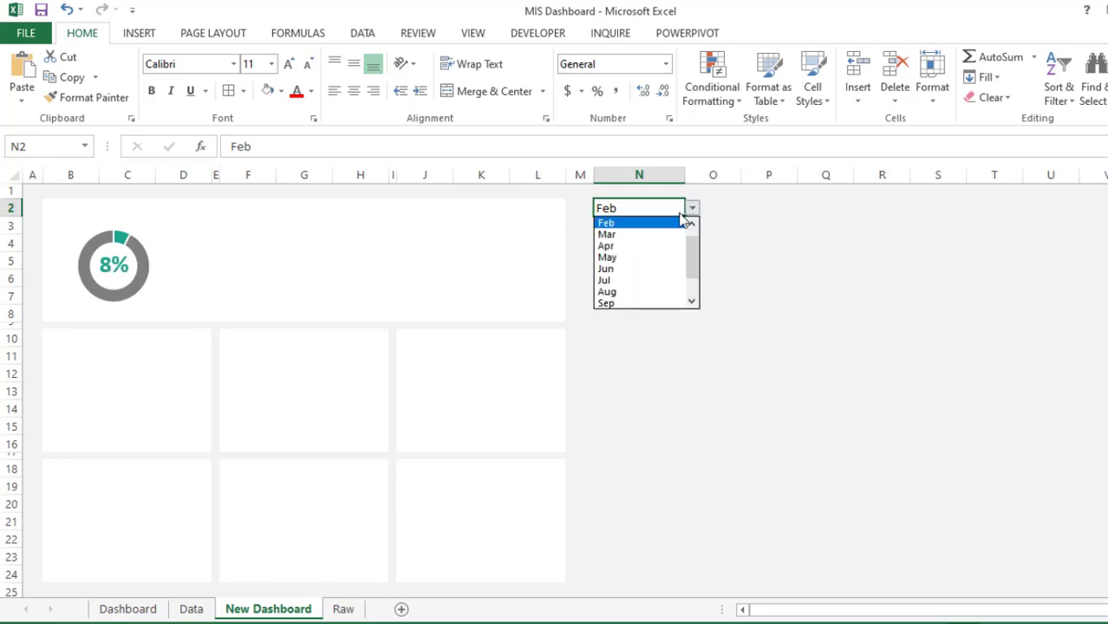
{"action": "scroll", "coordinate": [694, 250], "scroll_direction": "up", "scroll_amount": 1}
{"action": "left_click", "coordinate": [655, 225]}
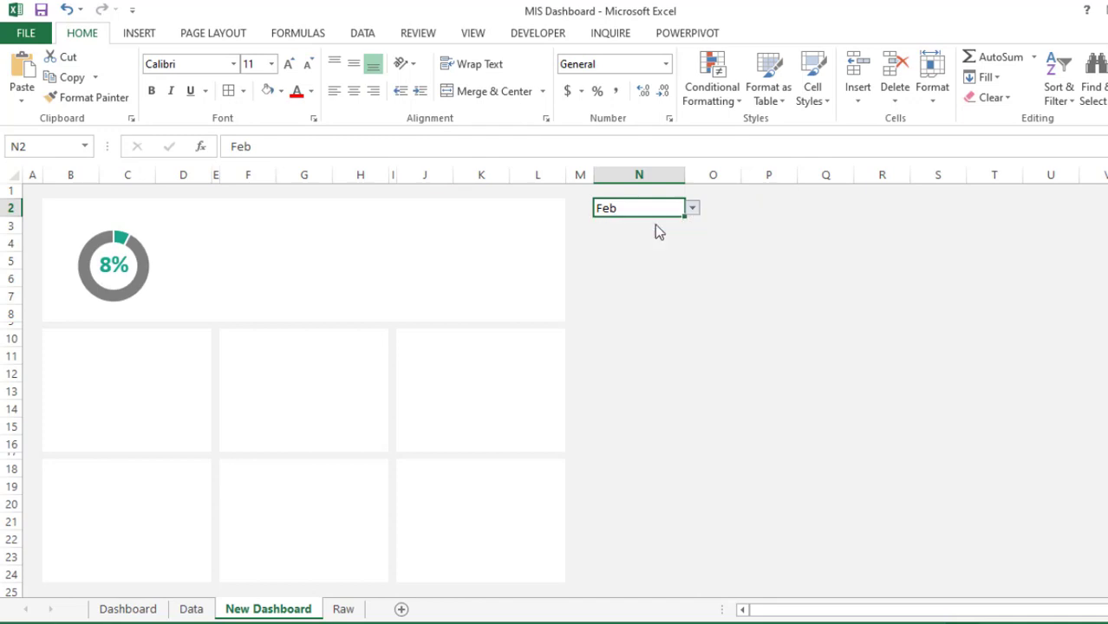
- Insert a text box above the doughnut chart and link it to the Survey Response name in Raw!$B$5
{"action": "left_click", "coordinate": [91, 212]}
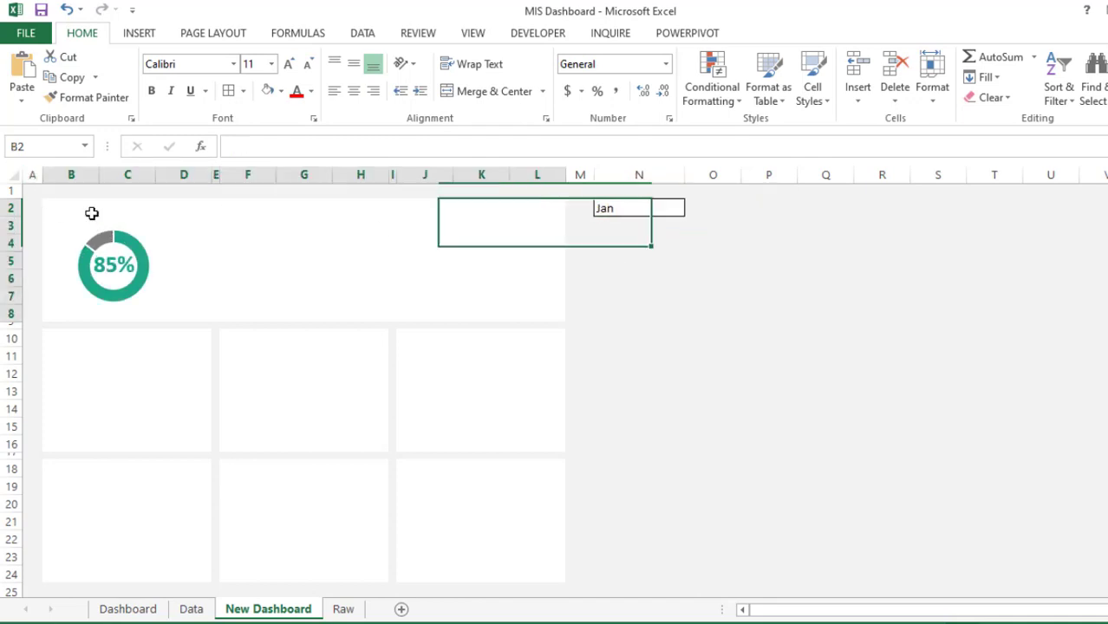
{"action": "left_click", "coordinate": [137, 35]}
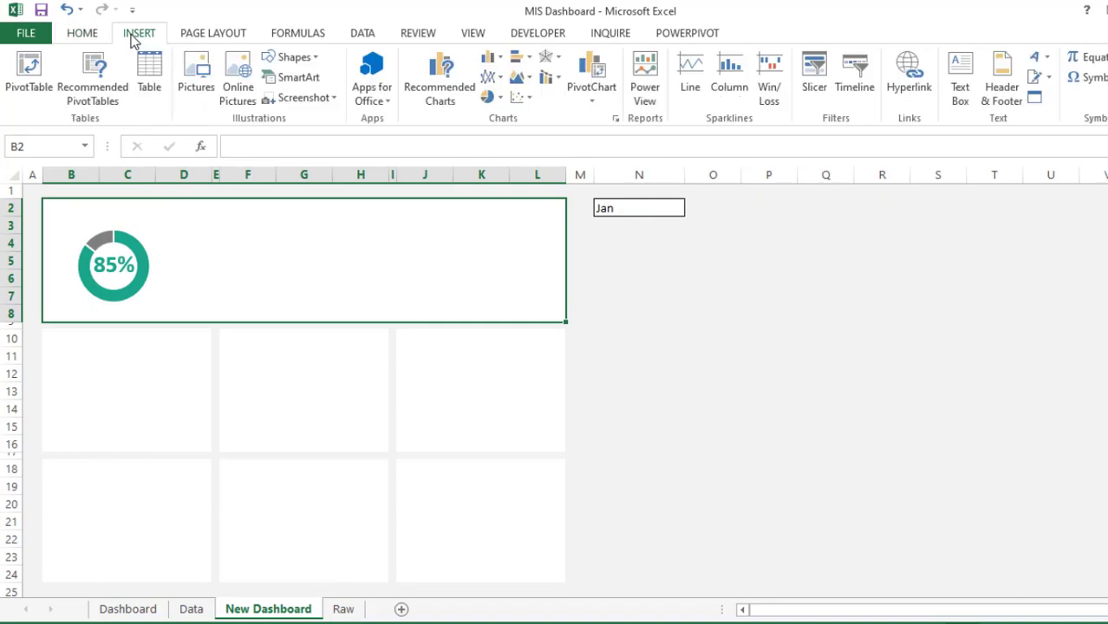
{"action": "left_click", "coordinate": [960, 86]}
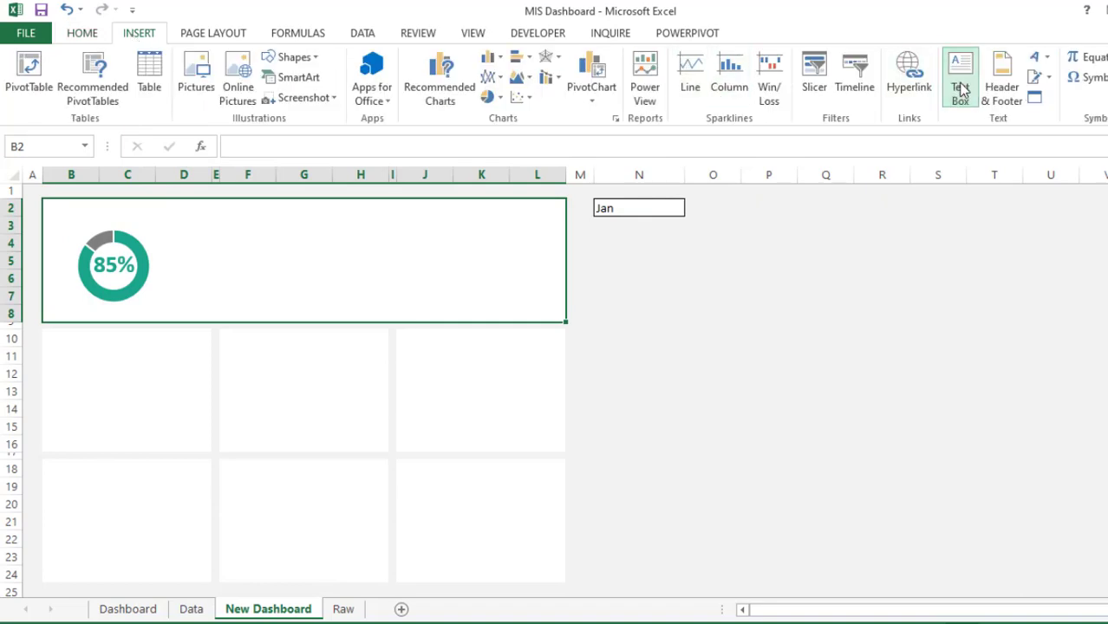
{"action": "left_click", "coordinate": [61, 212]}
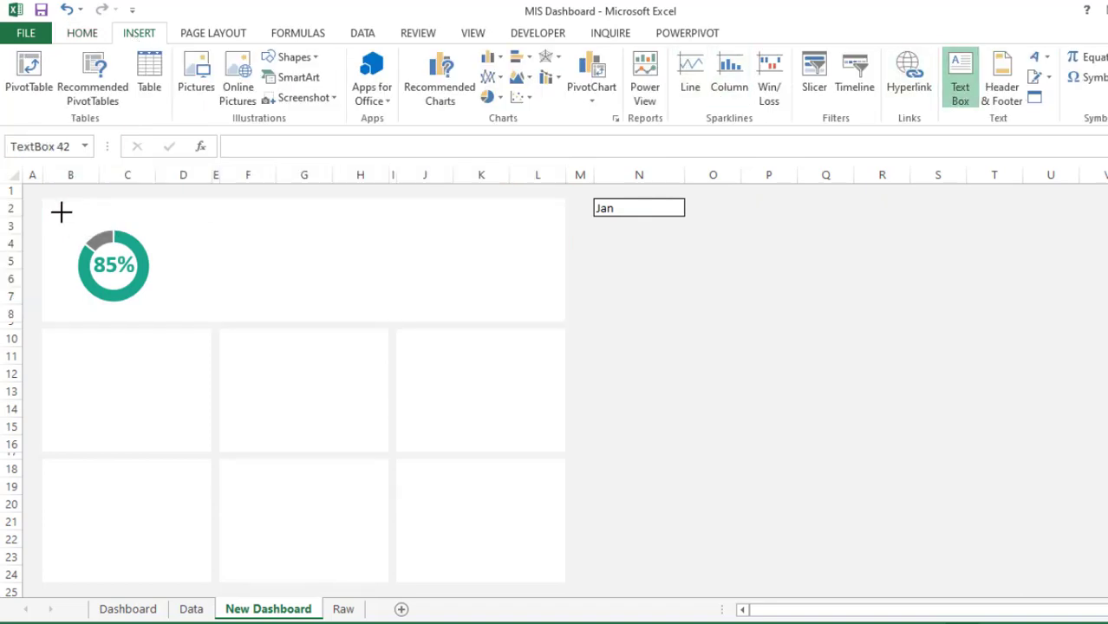
{"action": "left_click", "coordinate": [250, 144]}
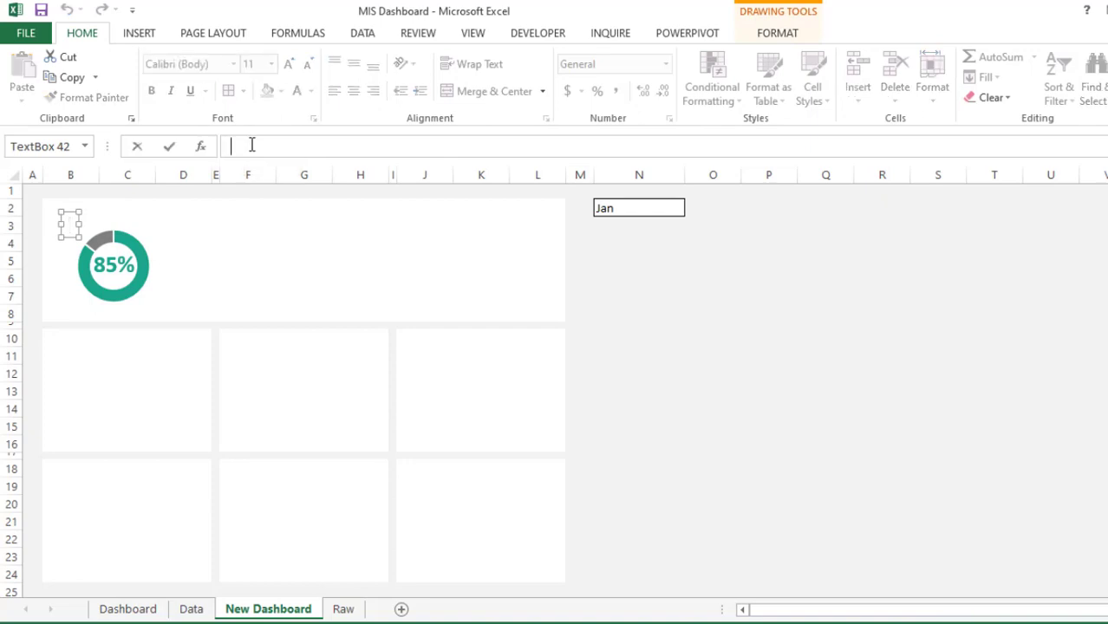
{"action": "type", "text": "="}
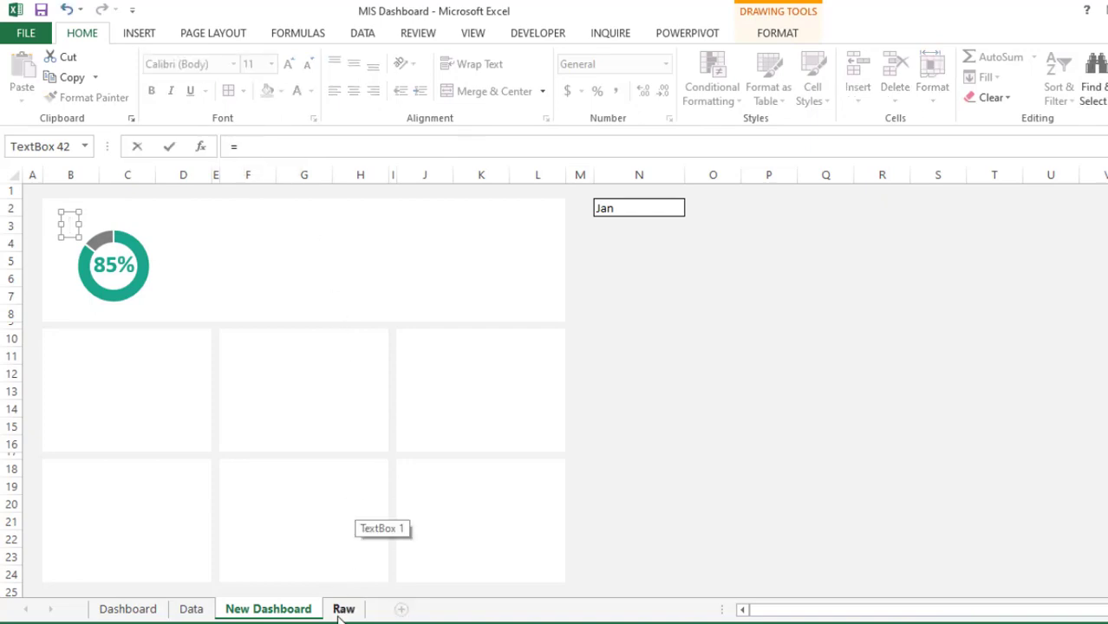
{"action": "left_click", "coordinate": [343, 610]}
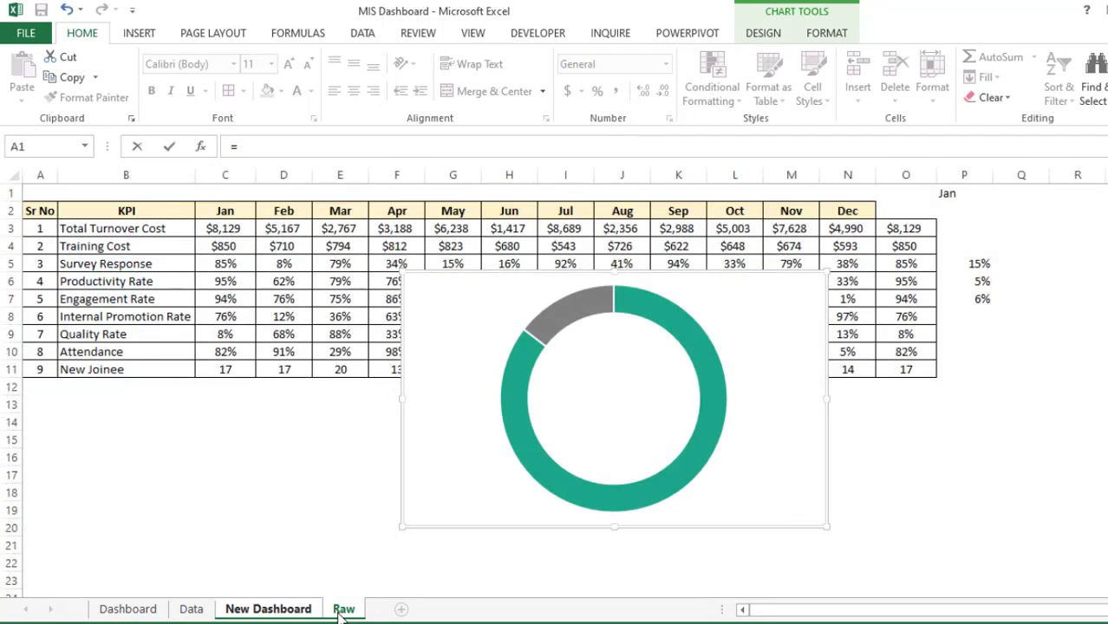
{"action": "left_click", "coordinate": [142, 265]}
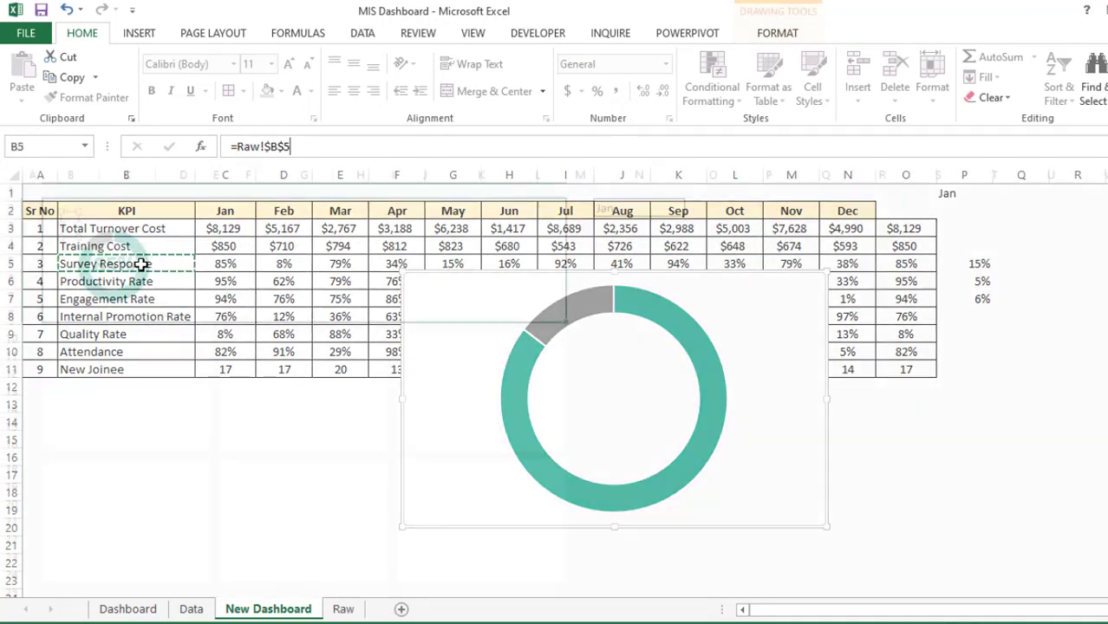
{"action": "key", "text": "Return"}
- Fit the Survey Response title box above the doughnut, align its text to the middle, and make it bold italic
{"action": "left_click_drag", "start_coordinate": [157, 216], "coordinate": [170, 198]}
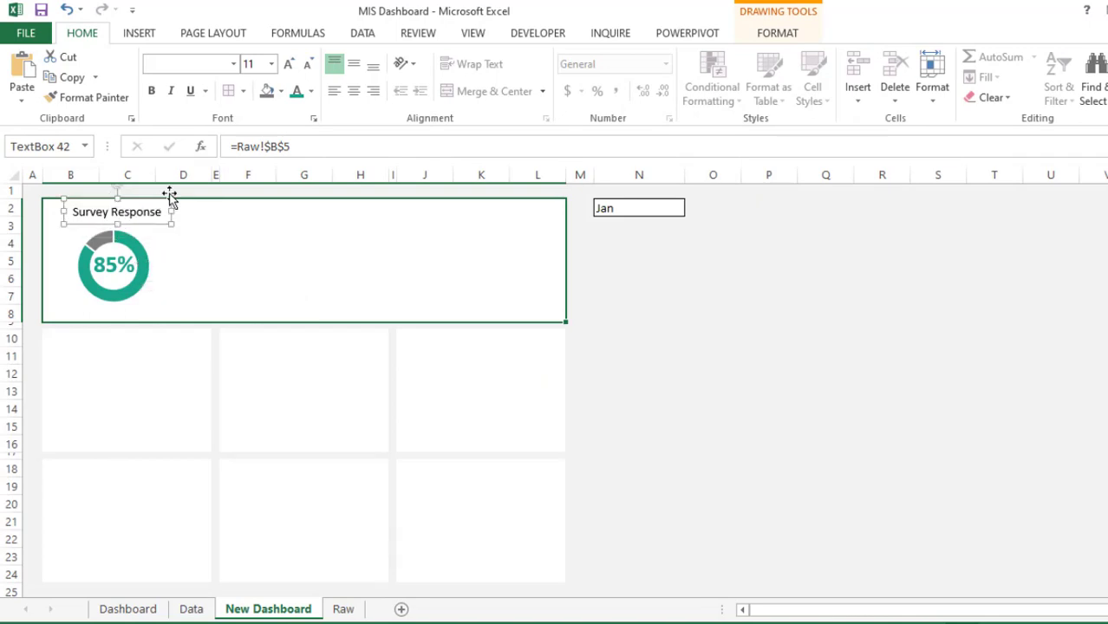
{"action": "left_click", "coordinate": [354, 67]}
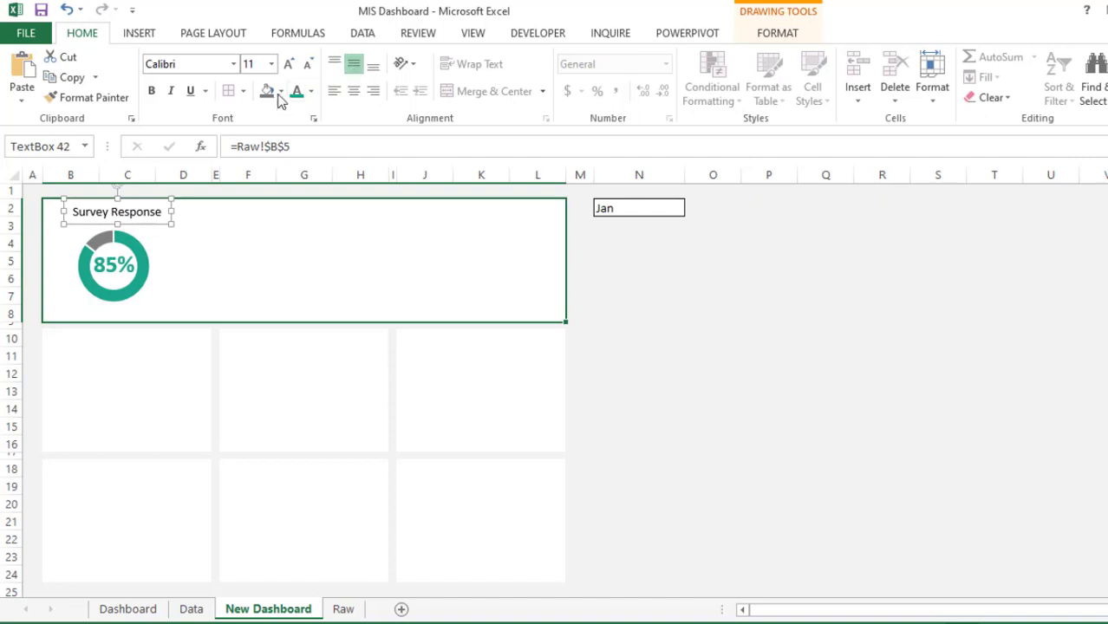
{"action": "left_click", "coordinate": [151, 92]}
{"action": "left_click", "coordinate": [170, 92]}
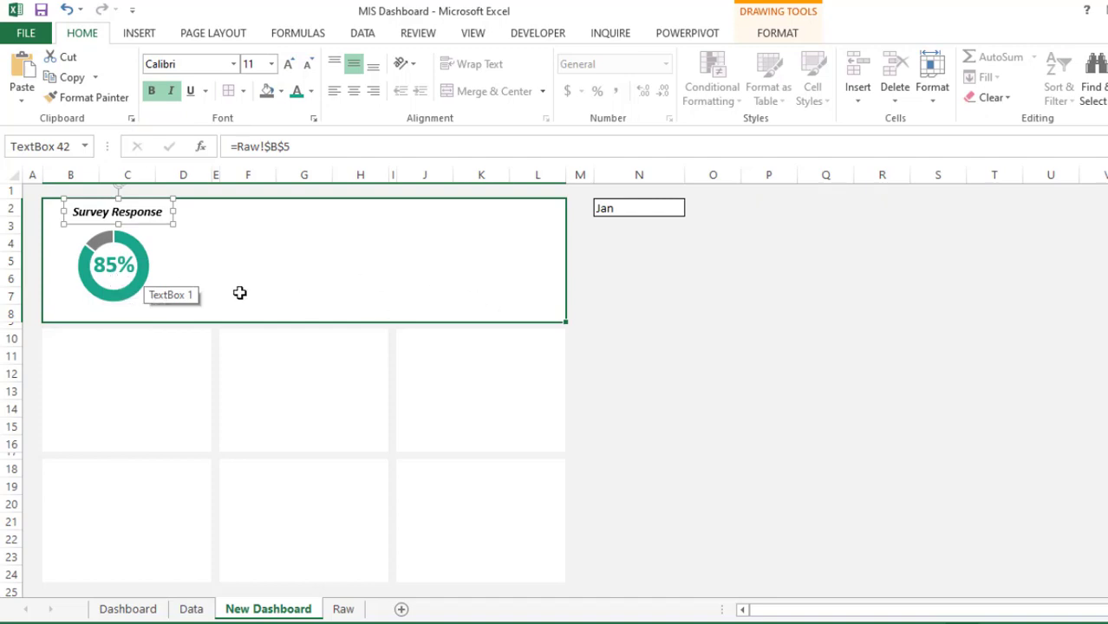
- Copy the Survey Response title box together with its doughnut chart and place the duplicate over columns F to H of the top panel
{"action": "mouse_move", "coordinate": [90, 265]}
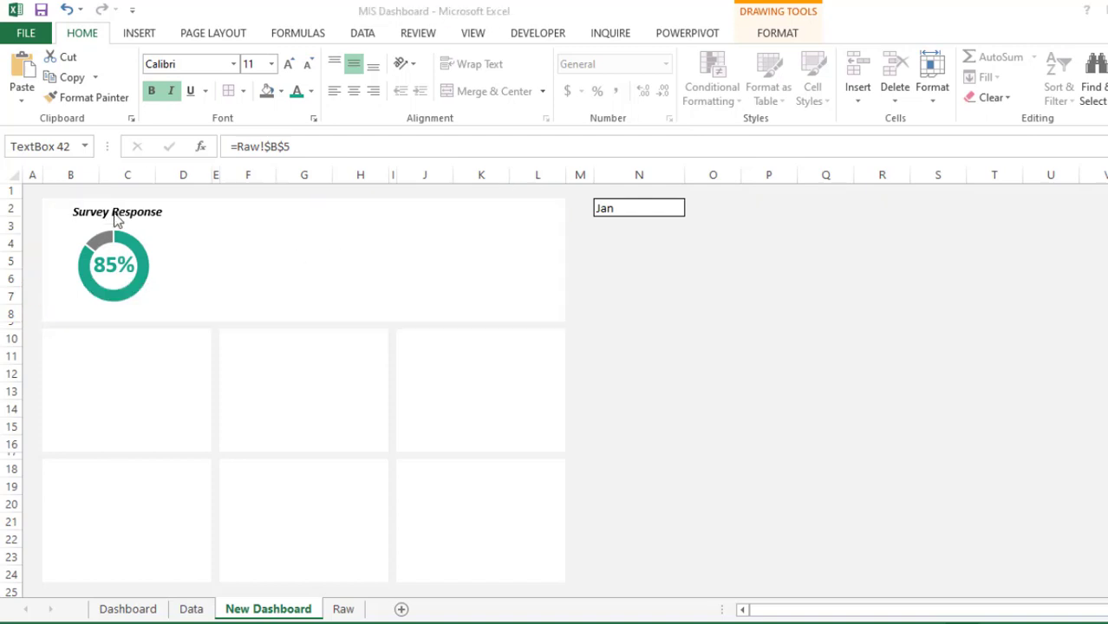
{"action": "left_click", "coordinate": [113, 216]}
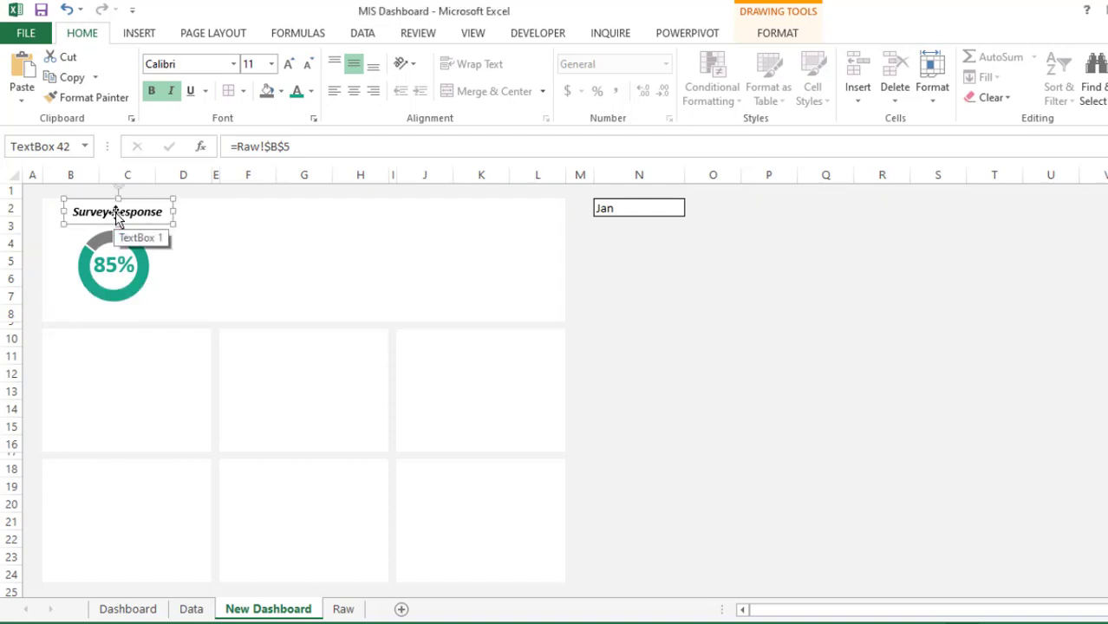
{"action": "mouse_move", "coordinate": [148, 259]}
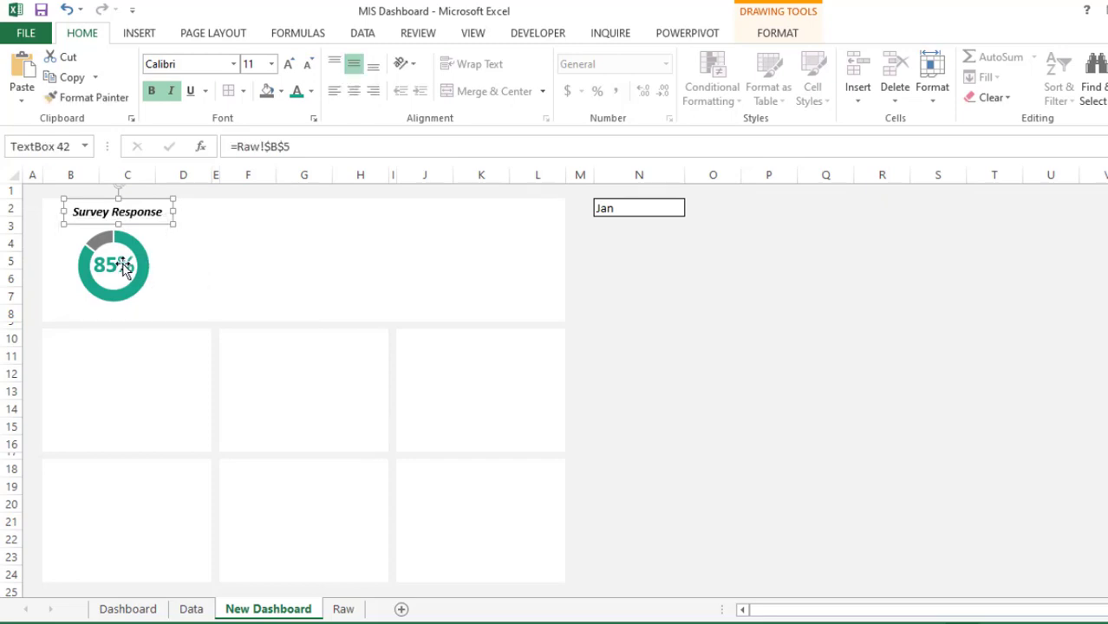
{"action": "left_click", "coordinate": [124, 268], "text": "ctrl"}
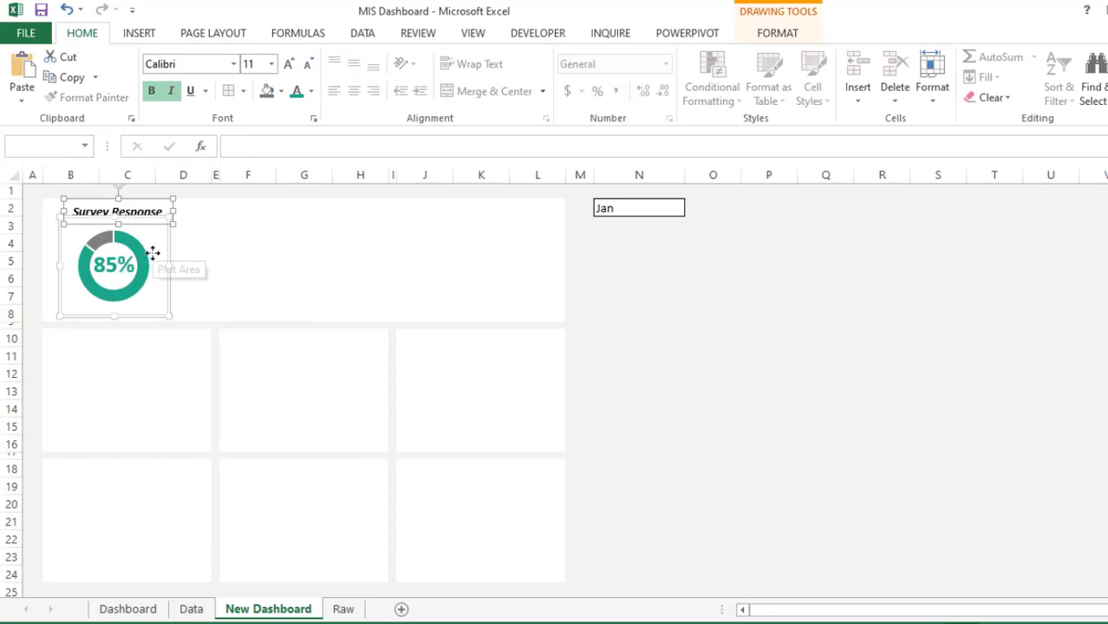
{"action": "left_click", "coordinate": [760, 347]}
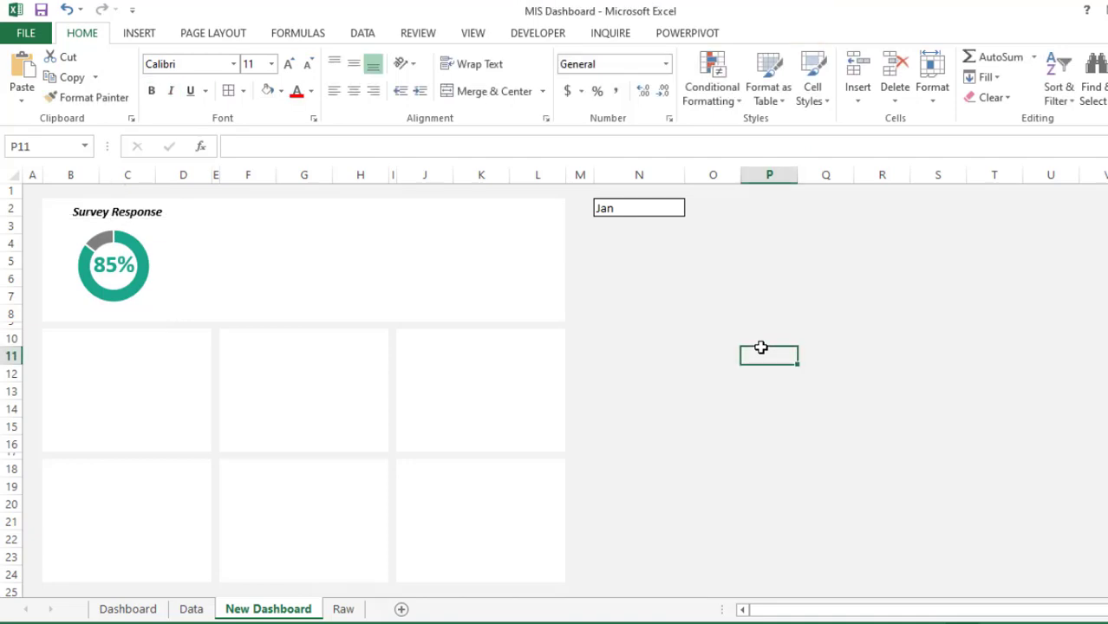
{"action": "key", "text": "ctrl+v"}
{"action": "left_click_drag", "start_coordinate": [833, 356], "coordinate": [319, 212]}
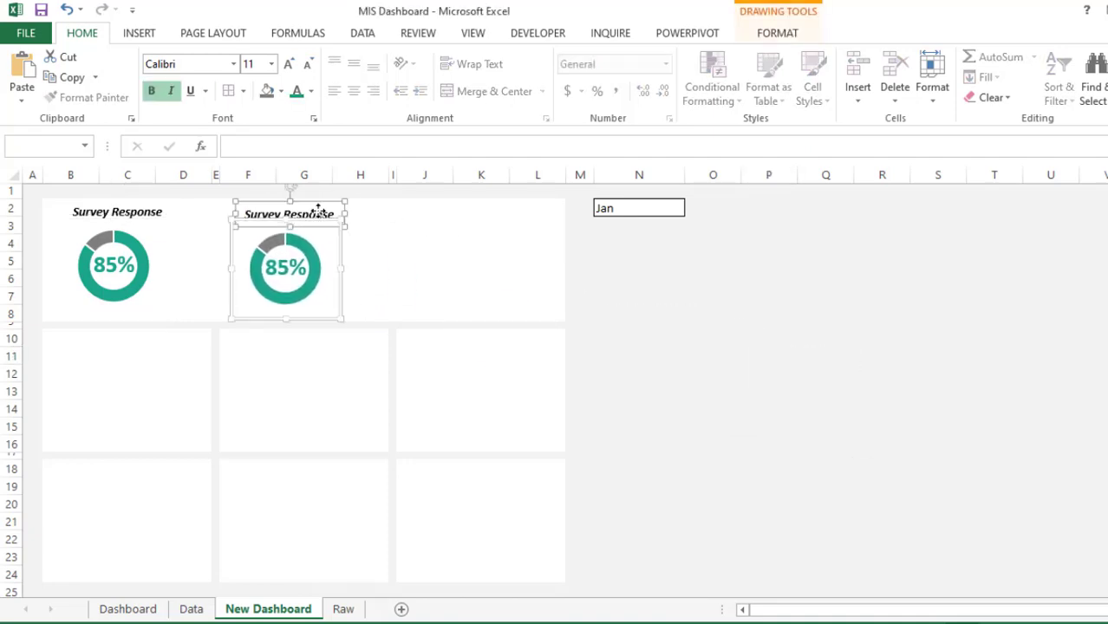
- Paste another copy of the titled doughnut chart and place it over columns J to L of the top panel
{"action": "left_click", "coordinate": [816, 344]}
{"action": "key", "text": "ctrl+v"}
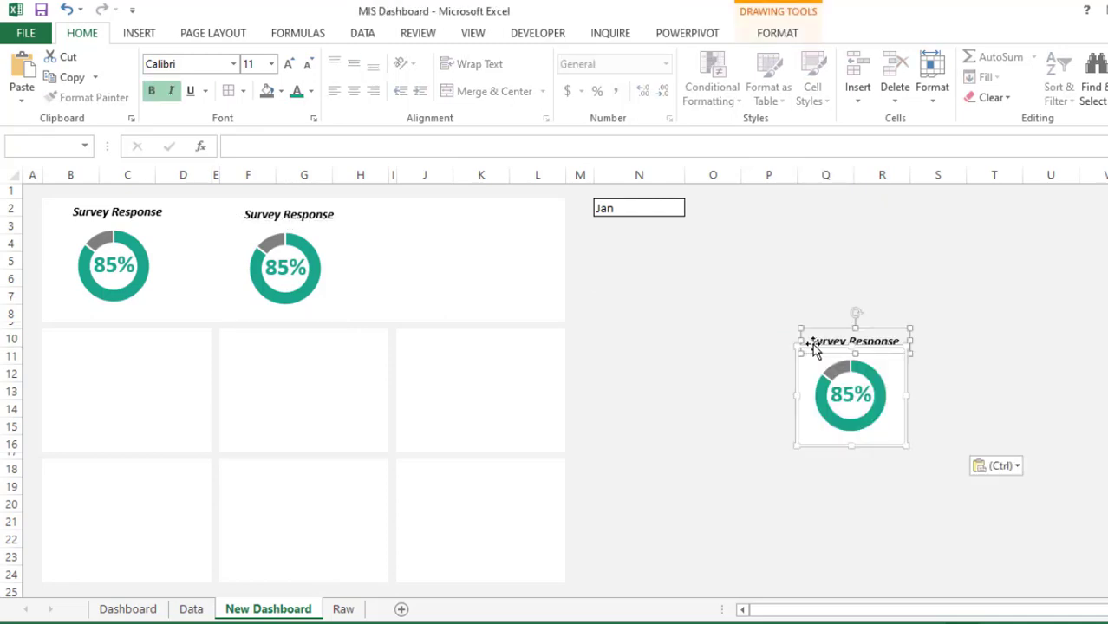
{"action": "left_click_drag", "start_coordinate": [831, 345], "coordinate": [450, 215]}
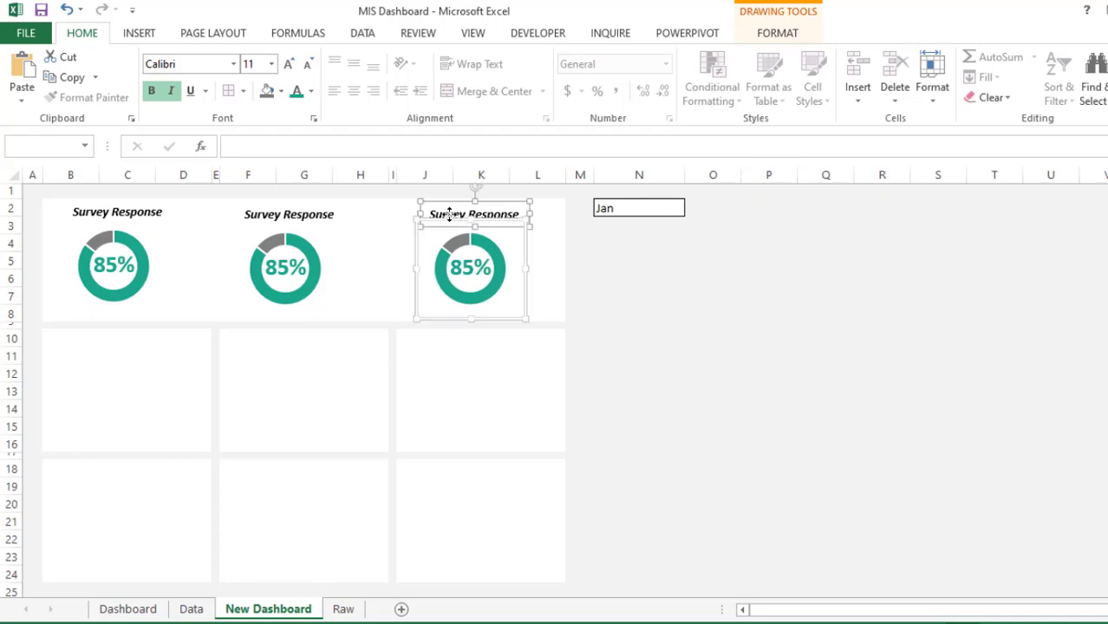
{"action": "left_click", "coordinate": [665, 293]}
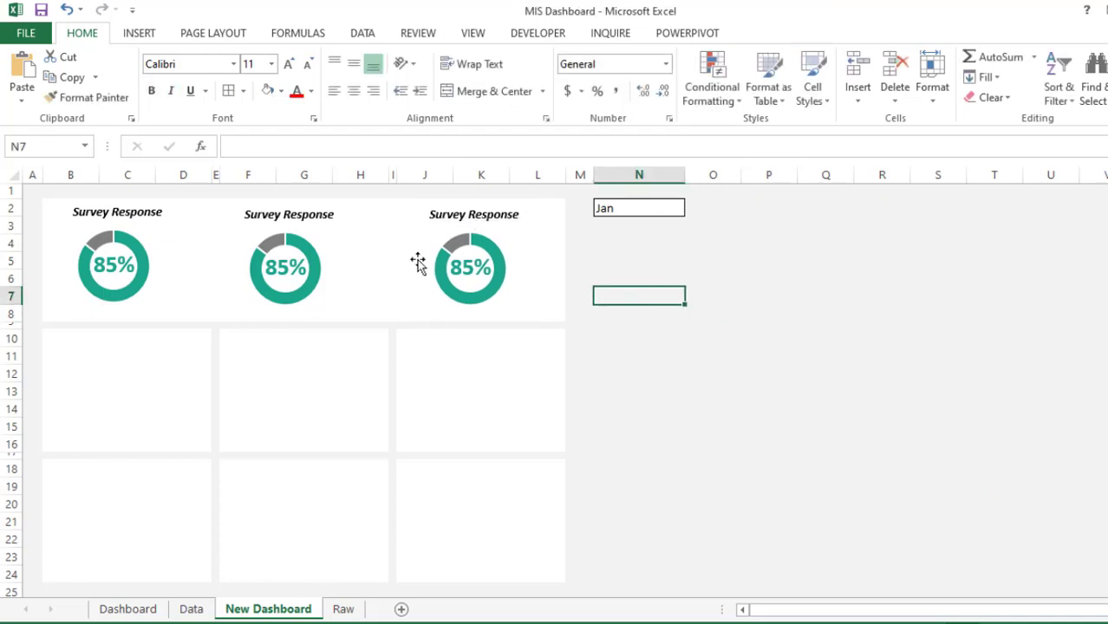
- Link the percentage text box in the middle doughnut to cell Raw!$O$6
{"action": "left_click", "coordinate": [287, 258]}
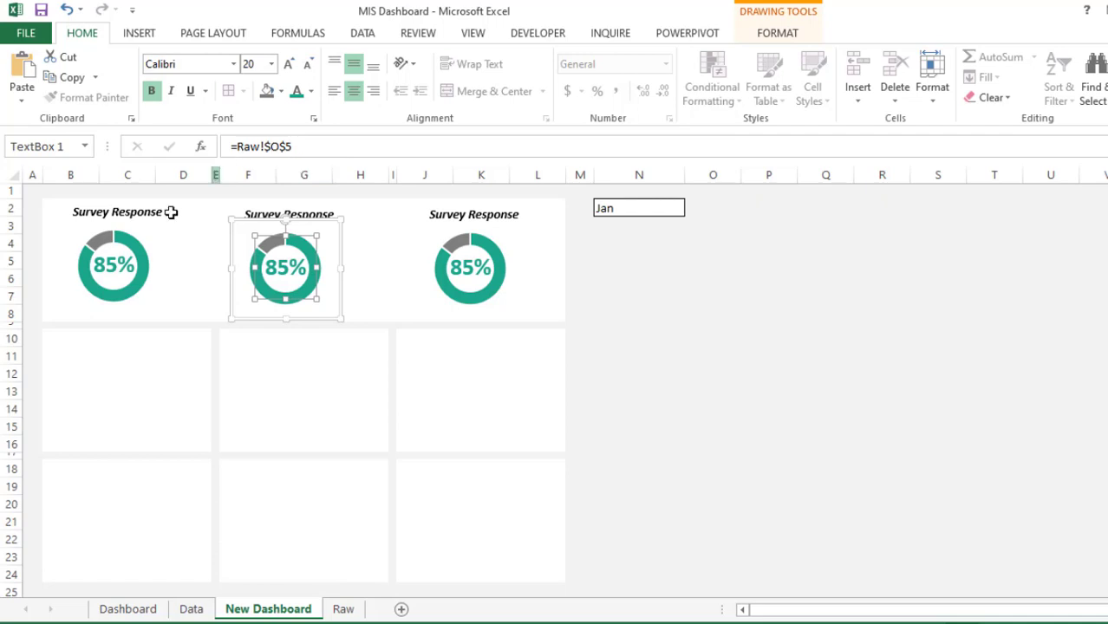
{"action": "left_click", "coordinate": [288, 147]}
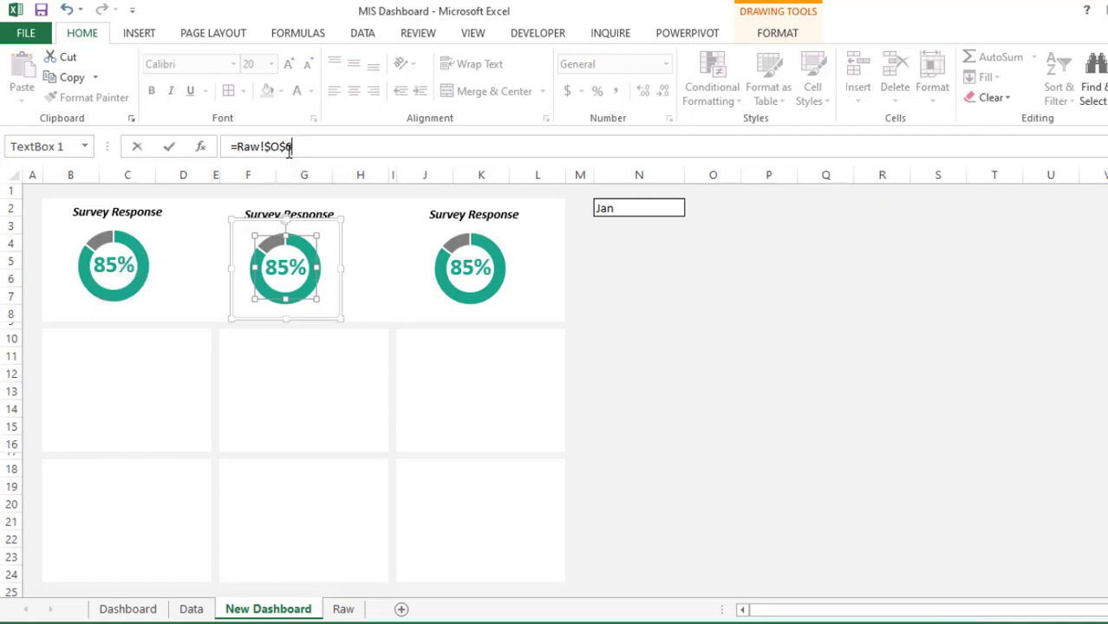
{"action": "key", "text": "Return"}
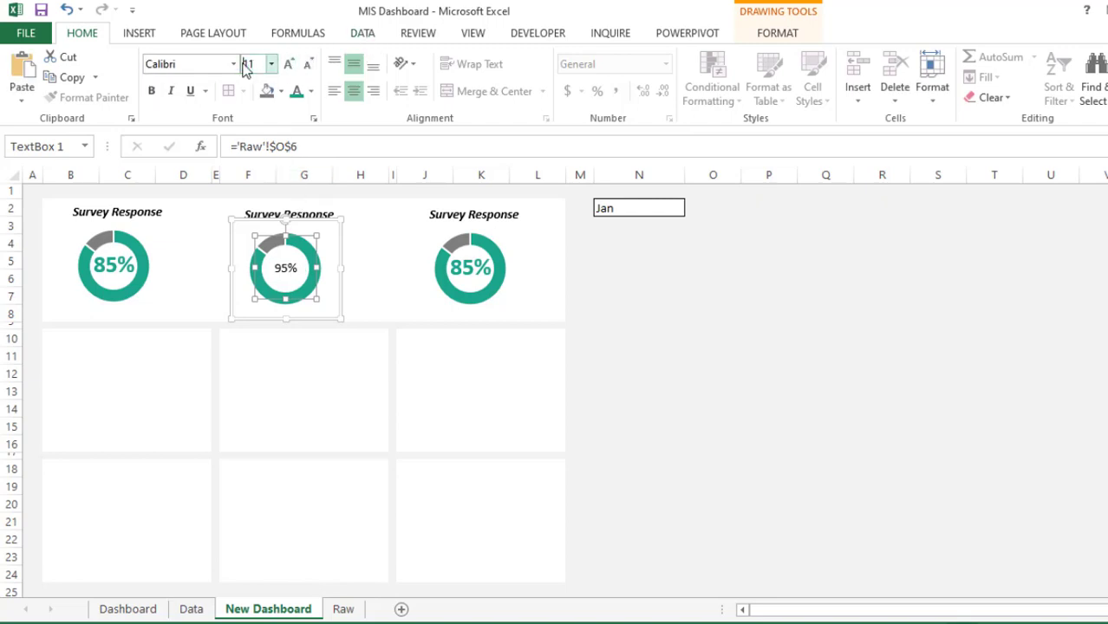
- Restyle the middle doughnut's percentage as 20-point bold green text to match the Survey Response value
{"action": "left_click", "coordinate": [247, 65]}
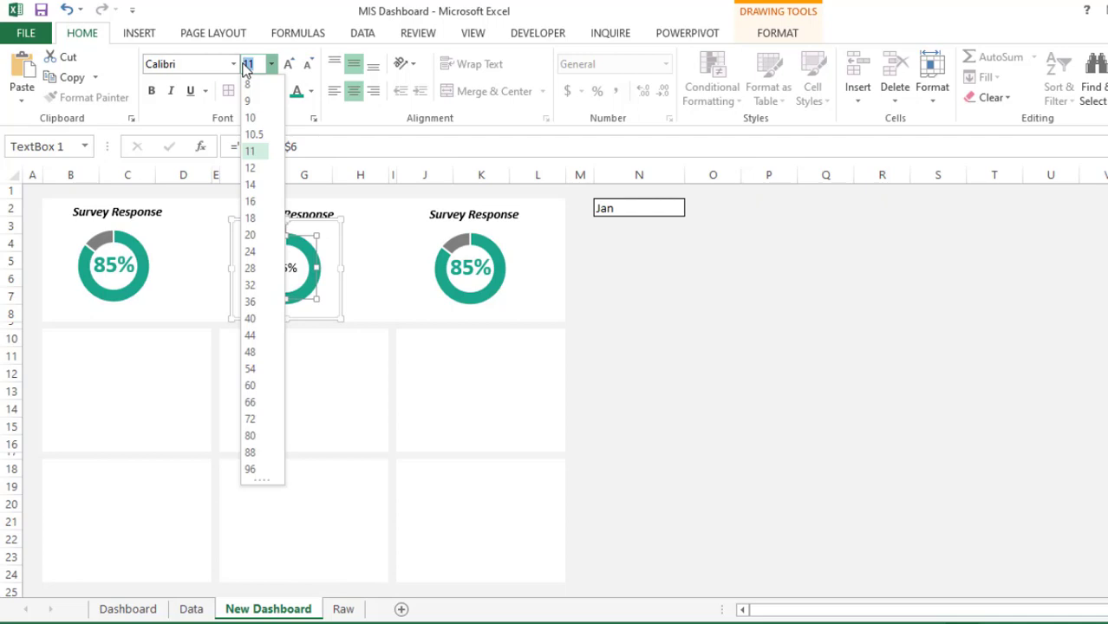
{"action": "left_click", "coordinate": [249, 234]}
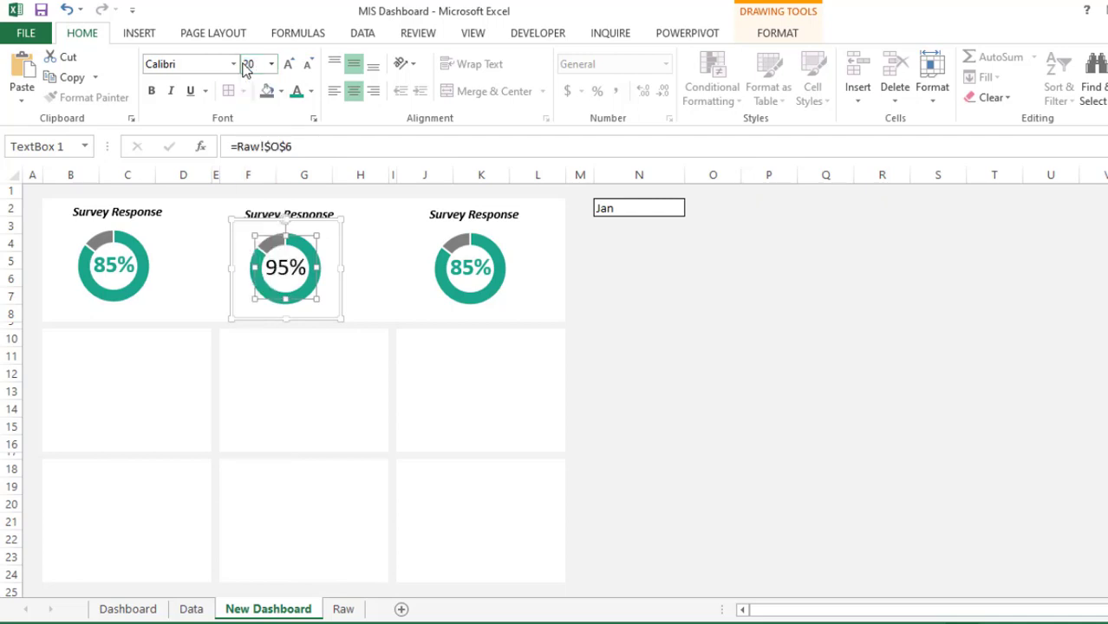
{"action": "left_click", "coordinate": [296, 90]}
{"action": "left_click", "coordinate": [288, 66]}
{"action": "left_click", "coordinate": [288, 65]}
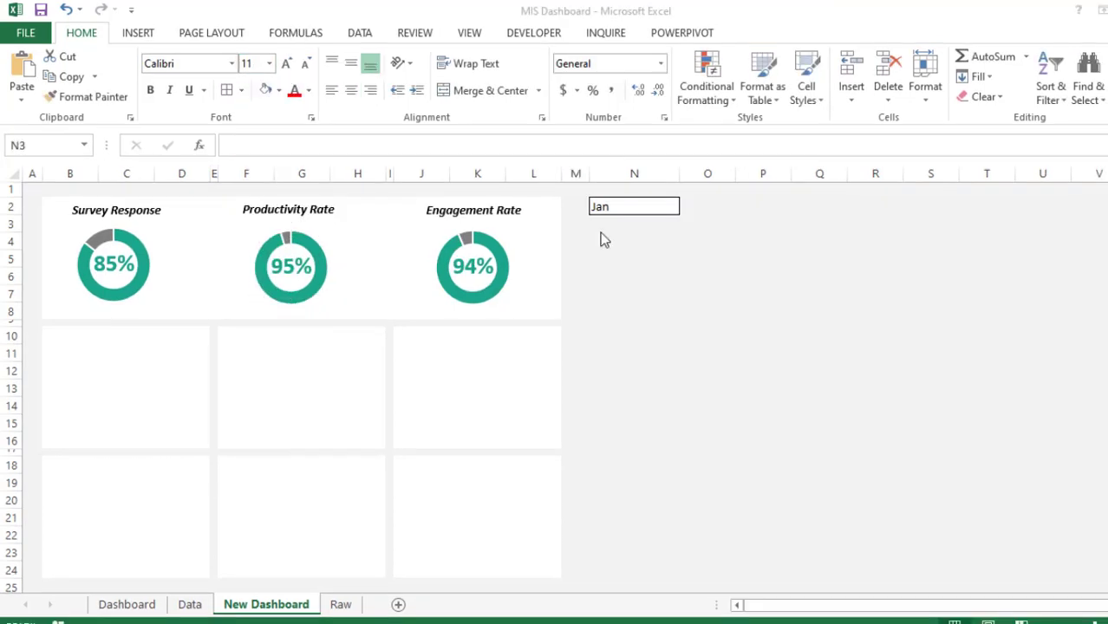
{"action": "left_click", "coordinate": [600, 232]}
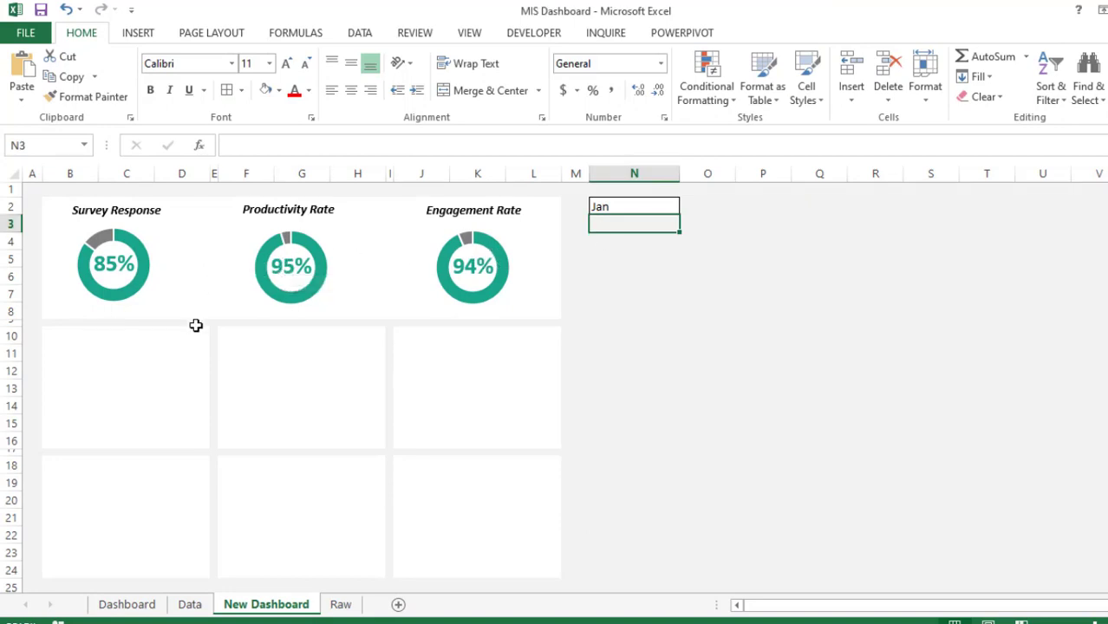
- Copy the man-and-woman picture beside the Survey Response doughnut on the Dashboard sheet and return to the New Dashboard sheet
{"action": "left_click", "coordinate": [127, 604]}
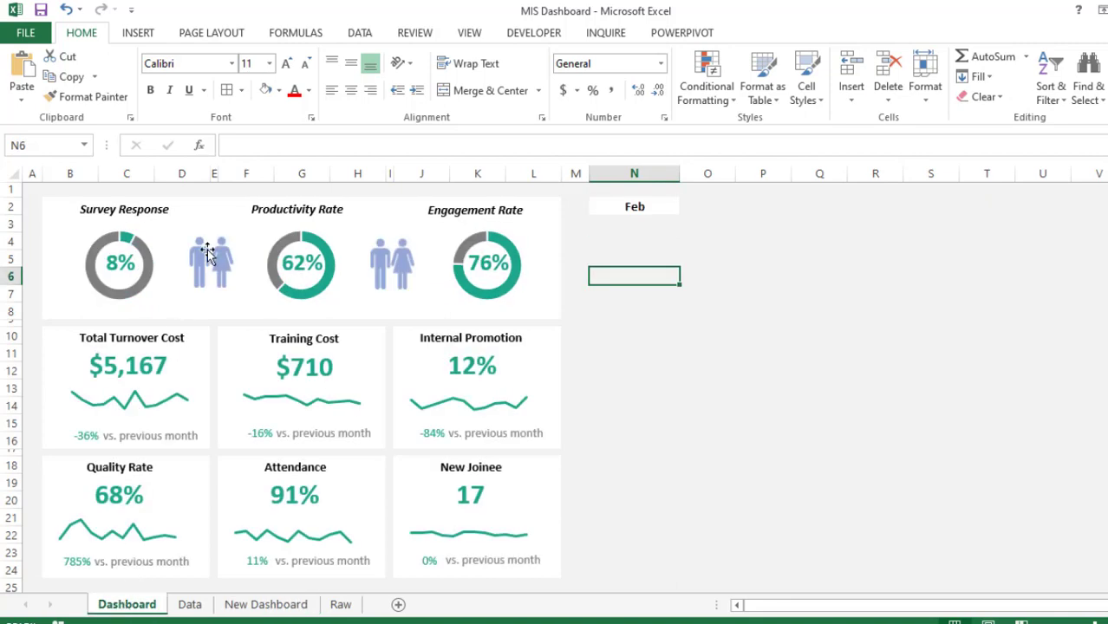
{"action": "left_click", "coordinate": [139, 35]}
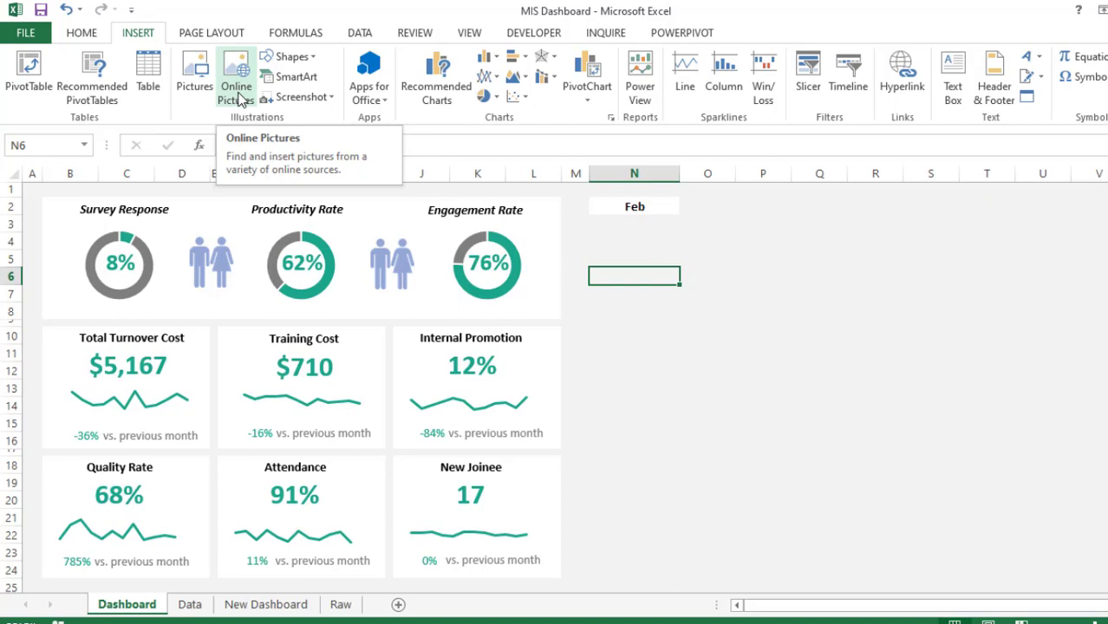
{"action": "left_click", "coordinate": [222, 251]}
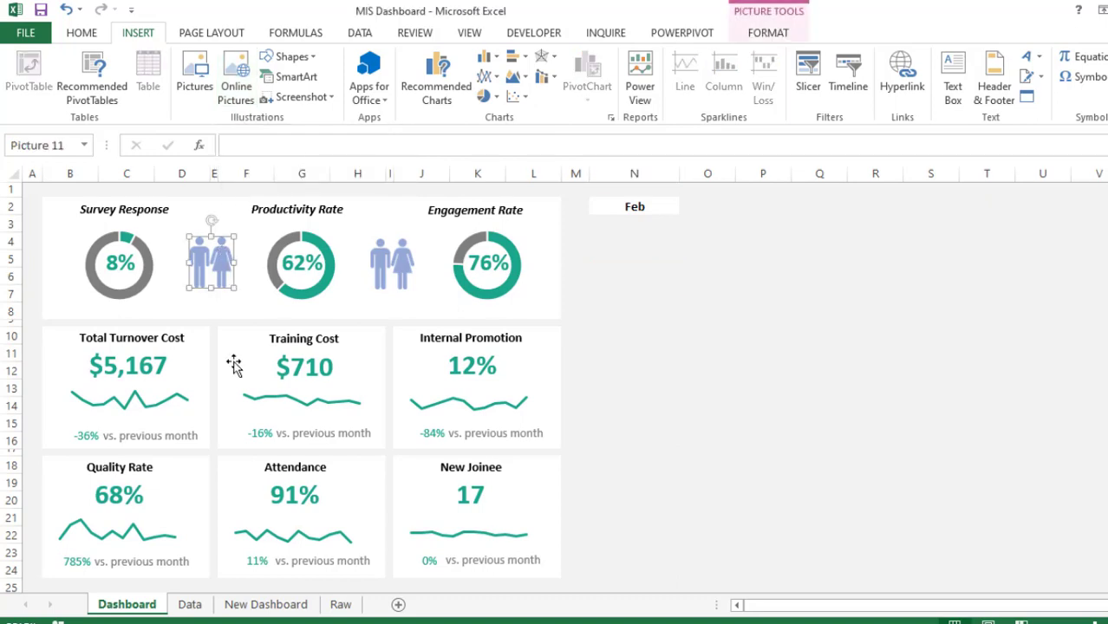
{"action": "left_click", "coordinate": [267, 606]}
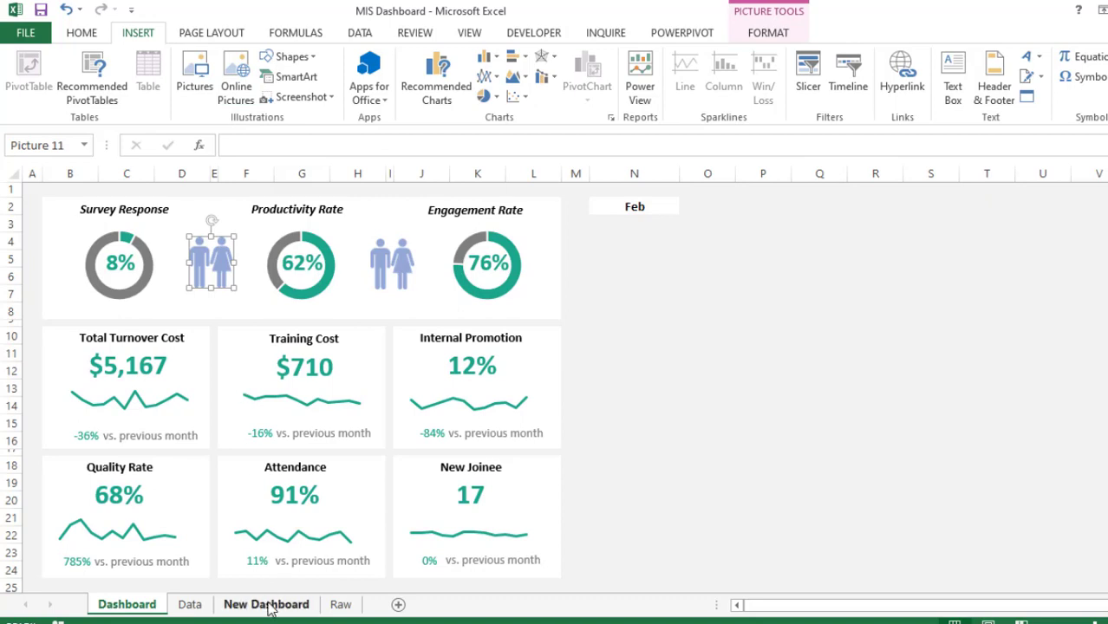
- Paste two copies of the man-and-woman picture and place one in each gap between the three doughnut charts
{"action": "left_click", "coordinate": [683, 358]}
{"action": "key", "text": "ctrl+v"}
{"action": "left_click_drag", "start_coordinate": [691, 362], "coordinate": [376, 256]}
{"action": "key", "text": "ctrl+v"}
{"action": "left_click", "coordinate": [647, 323]}
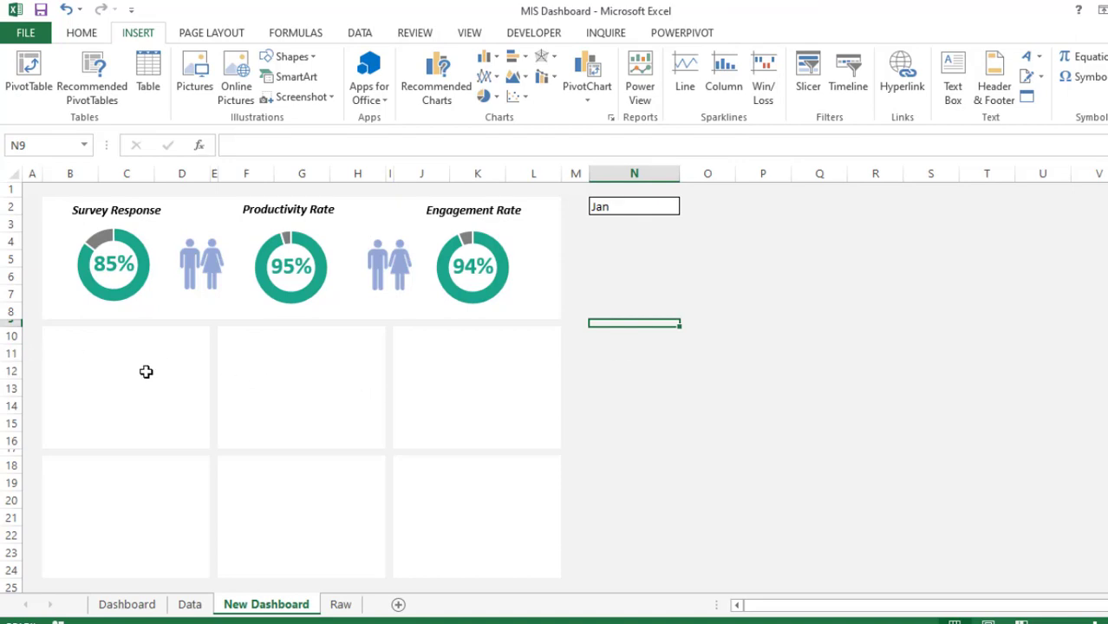
- Open the finished Dashboard sheet to examine the KPI cards below the doughnut charts
{"action": "left_click", "coordinate": [106, 607]}
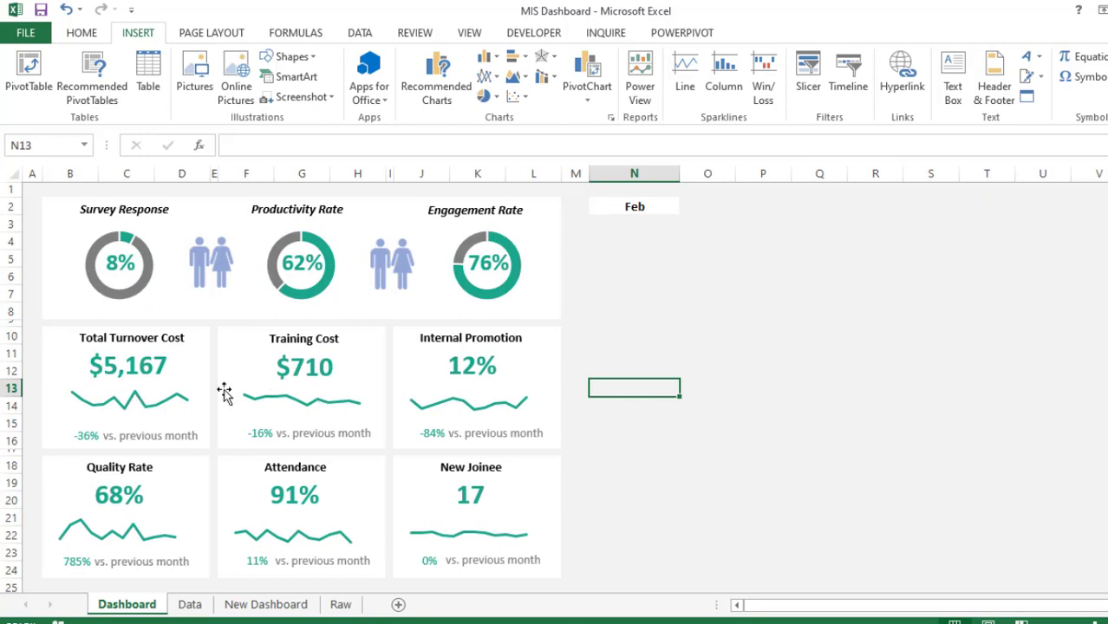